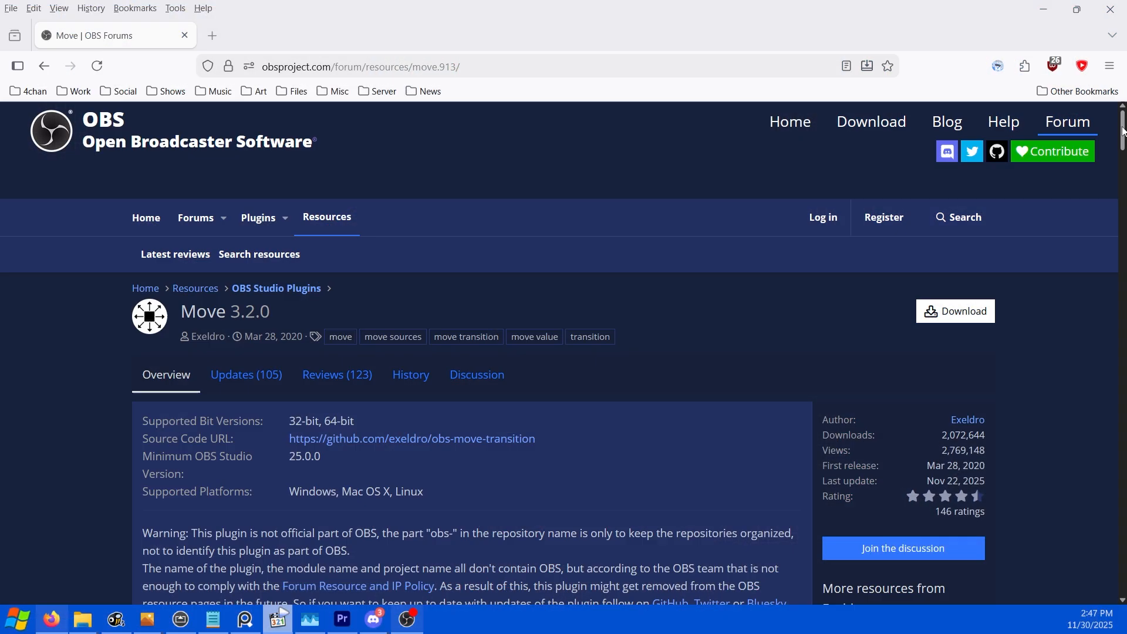
Read through the overview of the Move plugin on its OBS Forums resource page.
{"action": "scroll", "coordinate": [1123, 137], "scroll_direction": "down", "scroll_amount": 2}
{"action": "scroll", "coordinate": [1123, 137], "scroll_direction": "down", "scroll_amount": 7}
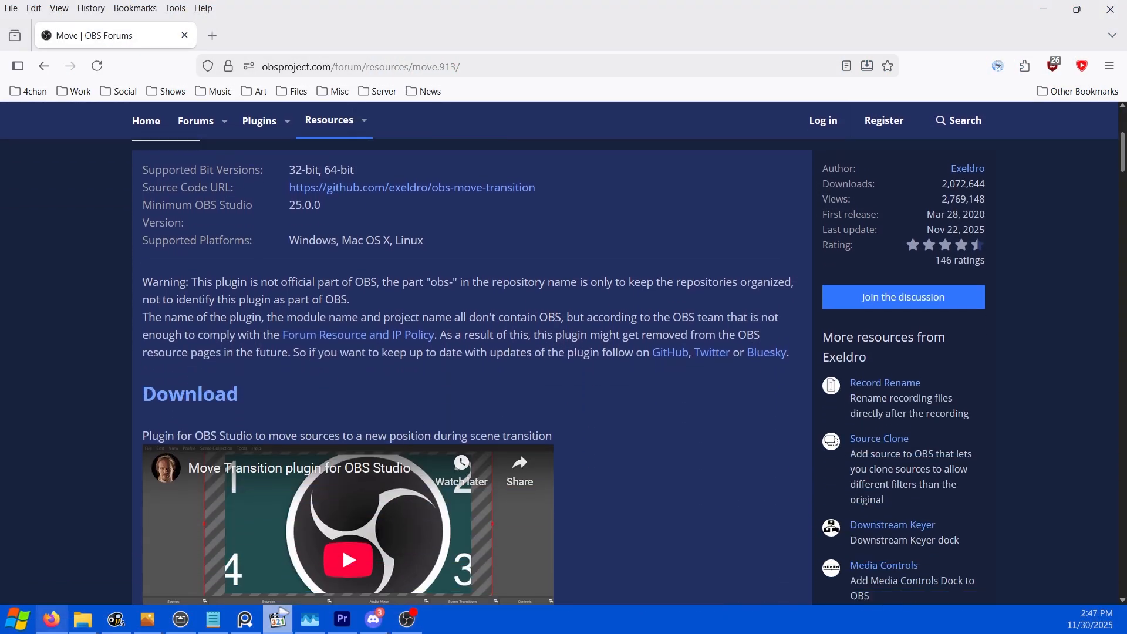
{"action": "scroll", "coordinate": [1123, 137], "scroll_direction": "down", "scroll_amount": 2}
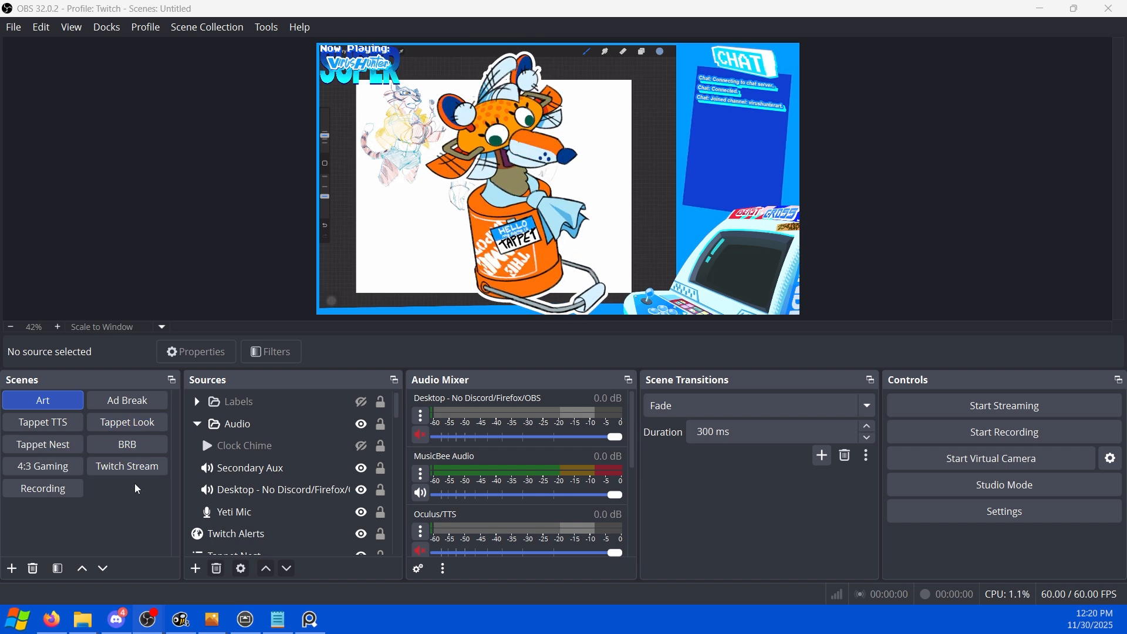
In OBS Studio, switch to the Tappet TTS scene and examine the Tappet Idle filter on the Vtuber Voice Input audio source.
{"action": "left_click", "coordinate": [67, 427]}
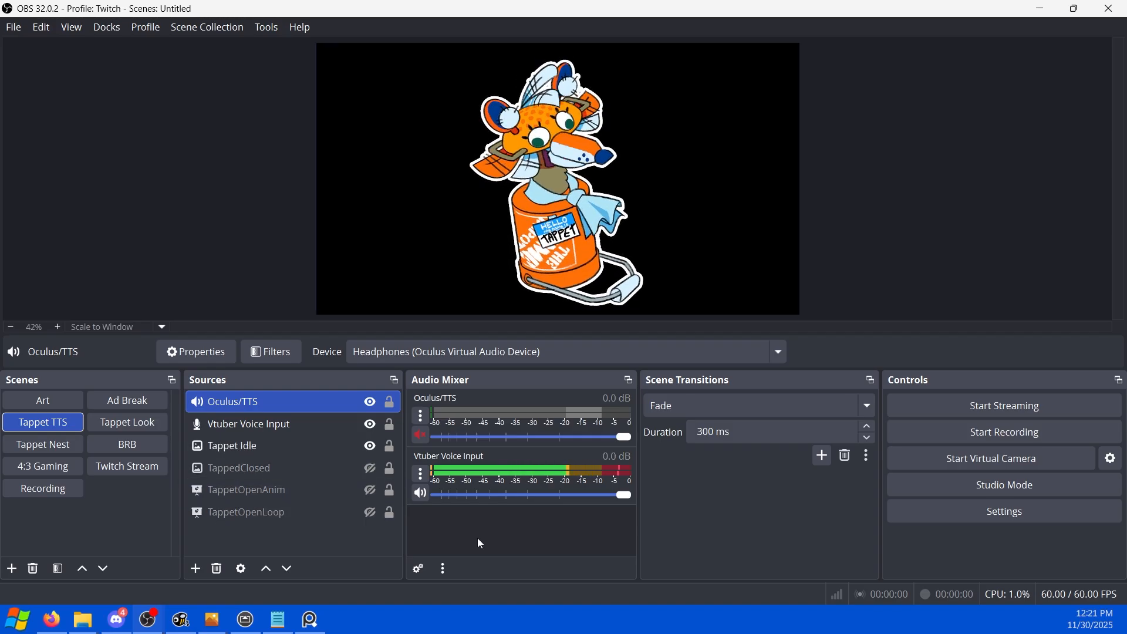
{"action": "right_click", "coordinate": [527, 458]}
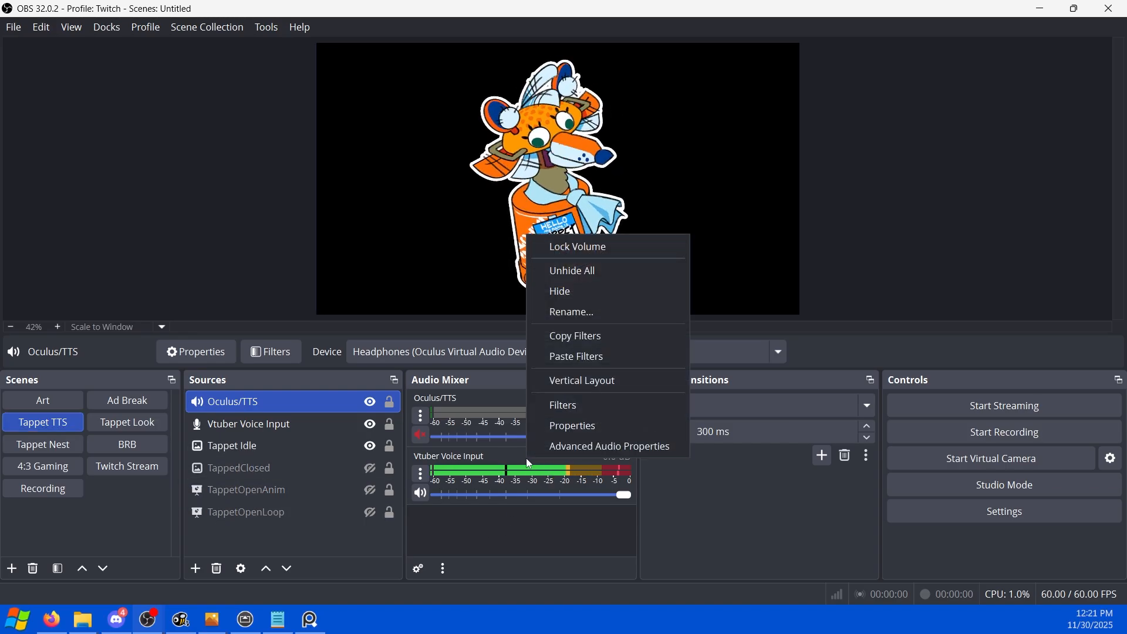
{"action": "left_click", "coordinate": [579, 404]}
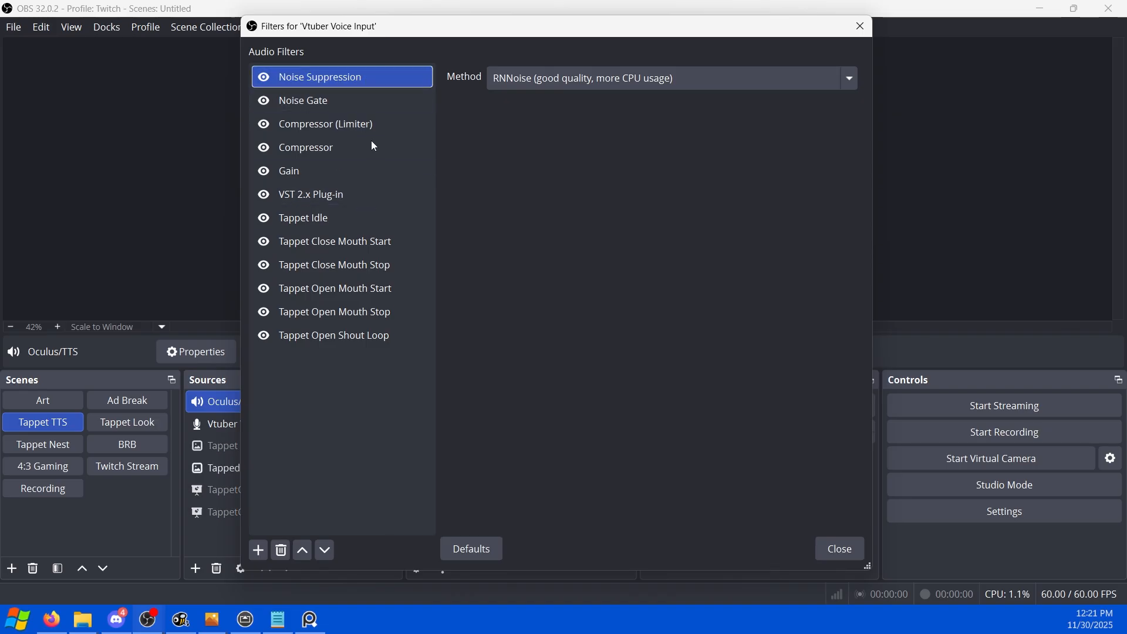
{"action": "left_click", "coordinate": [362, 217]}
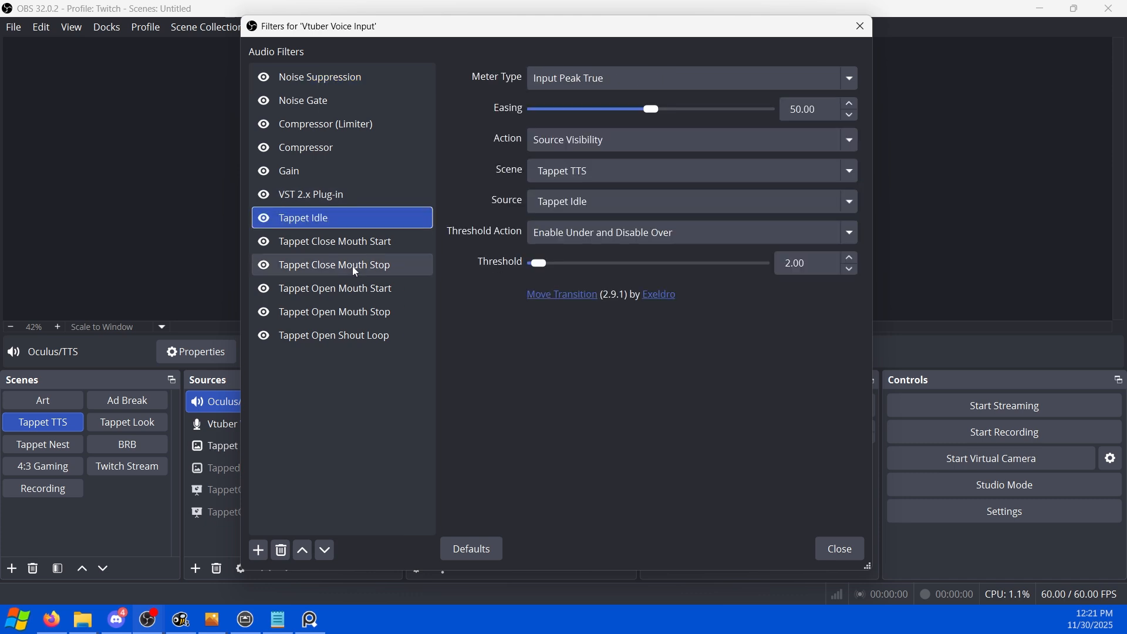
Add an Audio Move filter with the default name to Vtuber Voice Input and remove it again.
{"action": "left_click", "coordinate": [258, 551]}
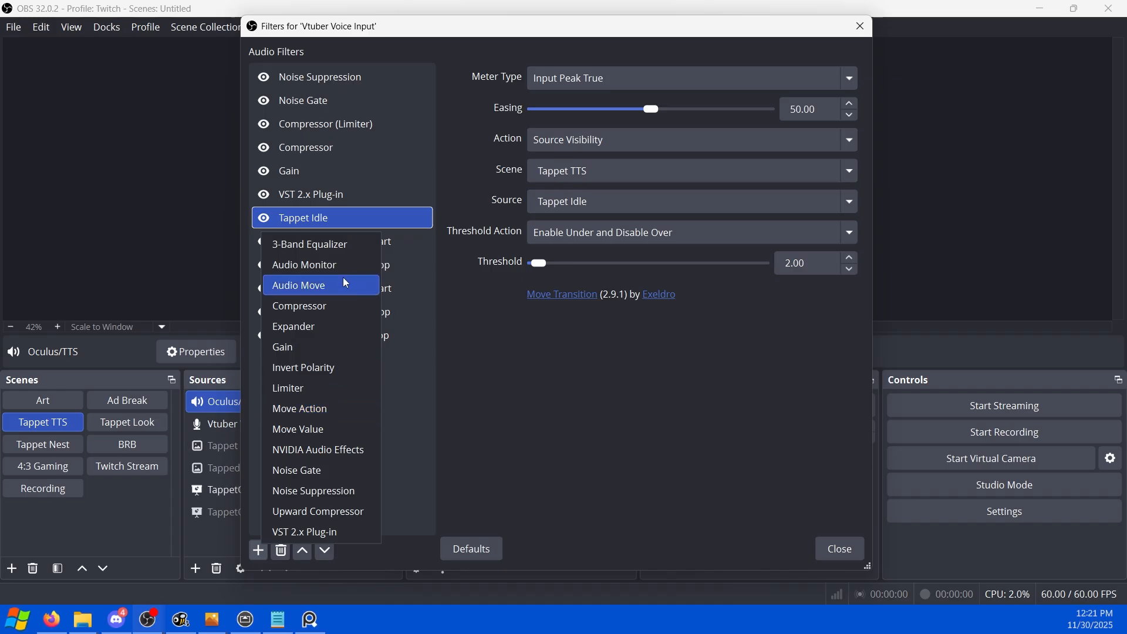
{"action": "left_click", "coordinate": [296, 286]}
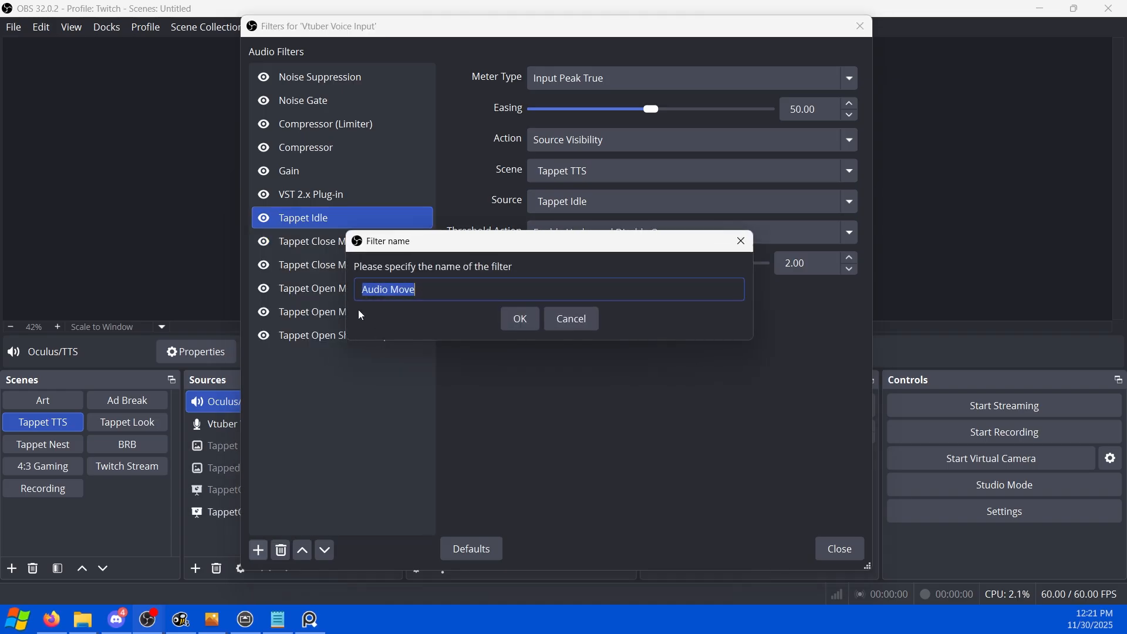
{"action": "left_click", "coordinate": [539, 318]}
{"action": "right_click", "coordinate": [339, 355]}
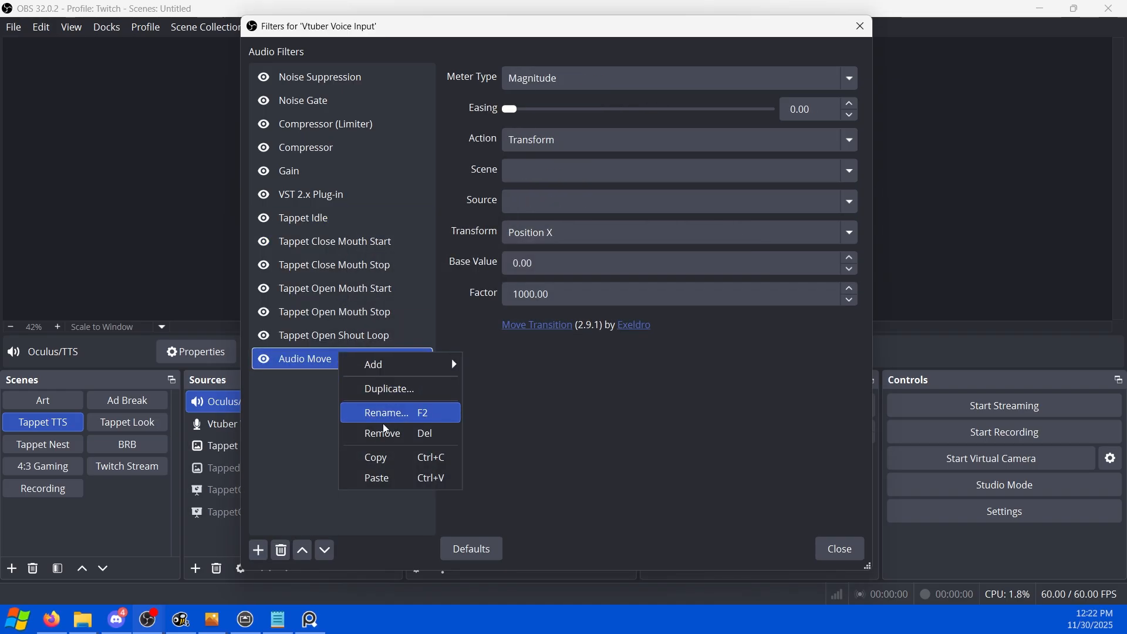
{"action": "left_click", "coordinate": [381, 434]}
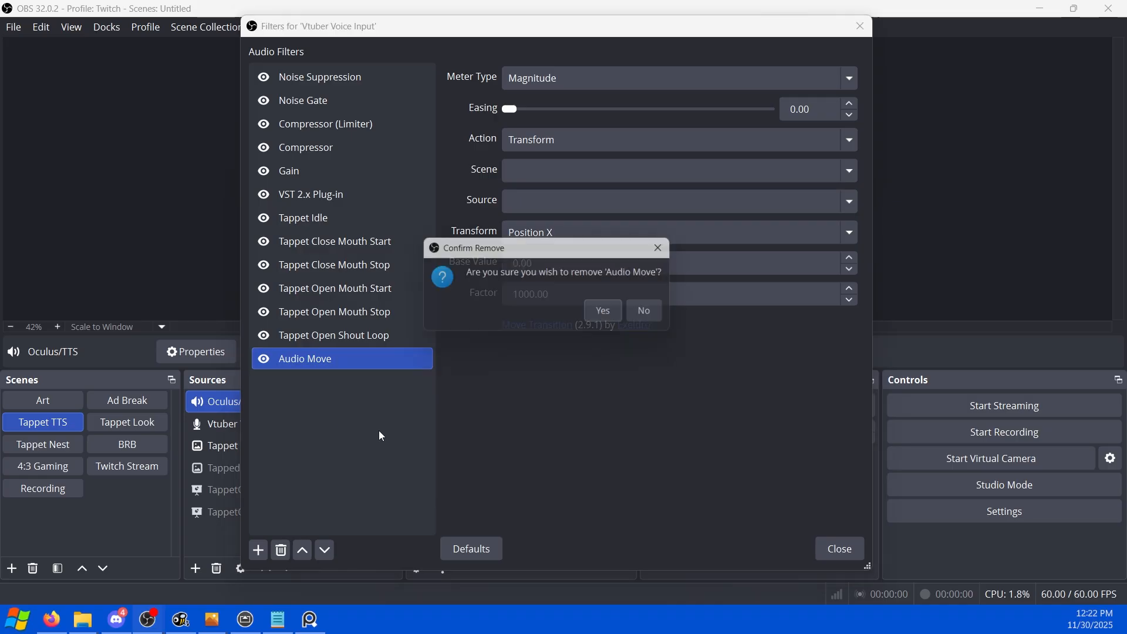
{"action": "left_click", "coordinate": [617, 315]}
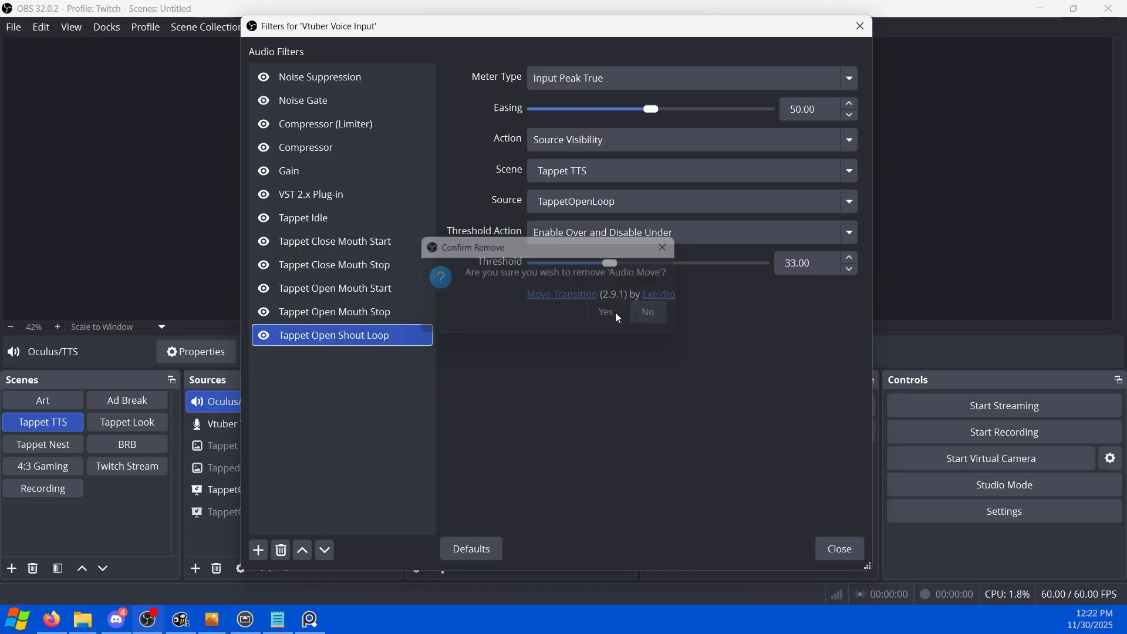
Compare the settings of the Tappet Idle, Close Mouth Start, Close Mouth Stop and Open Mouth Start filters and close the filter window.
{"action": "left_click", "coordinate": [380, 220]}
{"action": "left_click", "coordinate": [363, 238]}
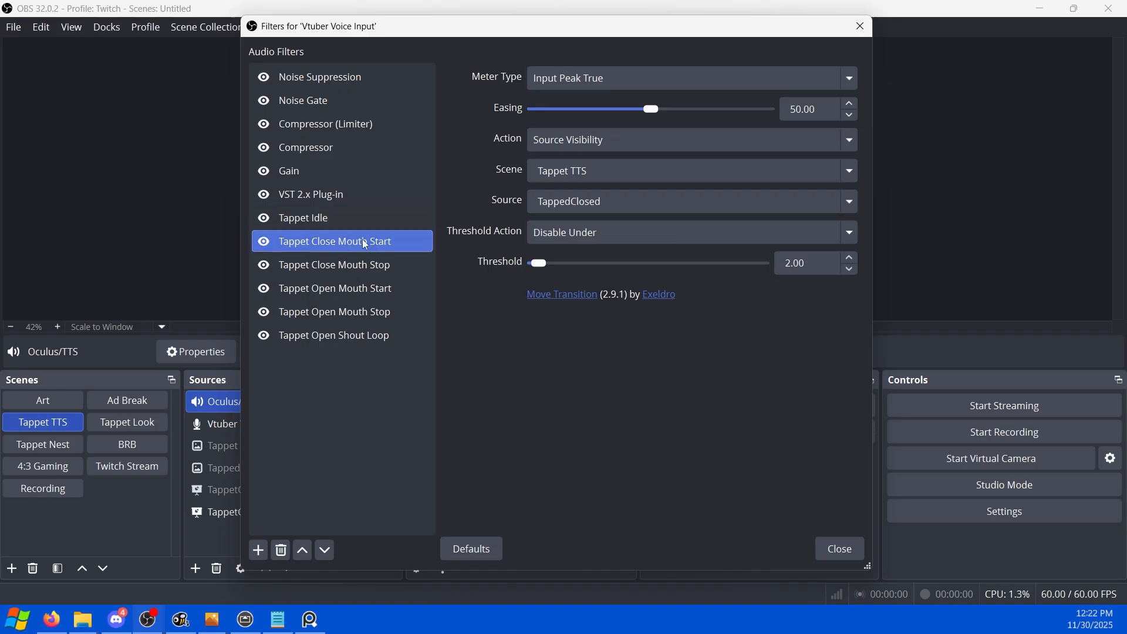
{"action": "left_click", "coordinate": [361, 218]}
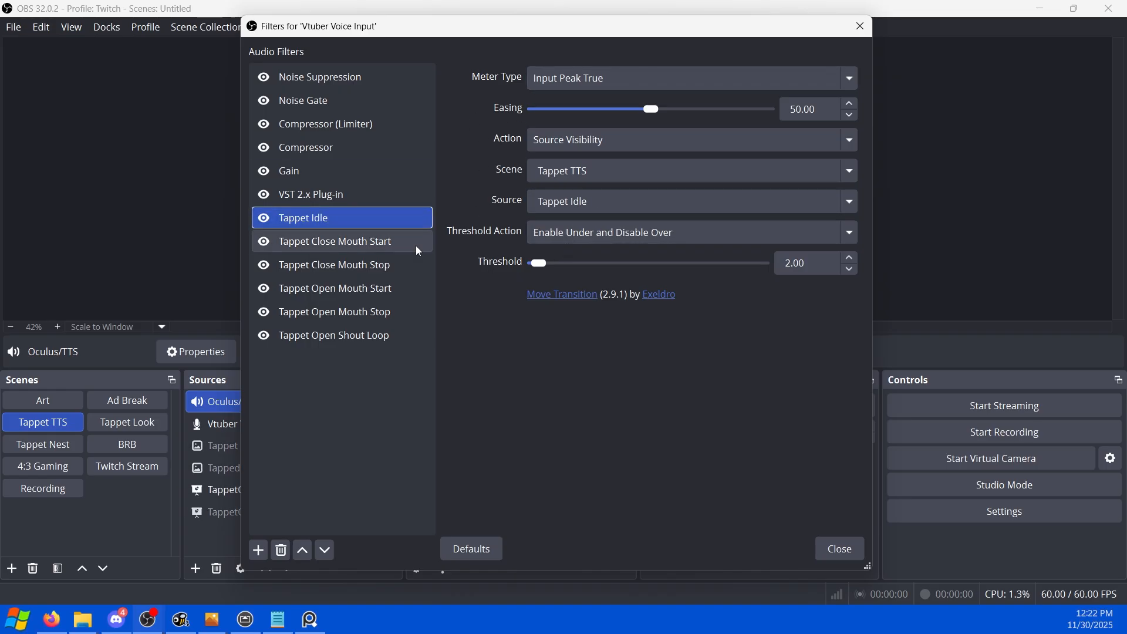
{"action": "left_click", "coordinate": [388, 237]}
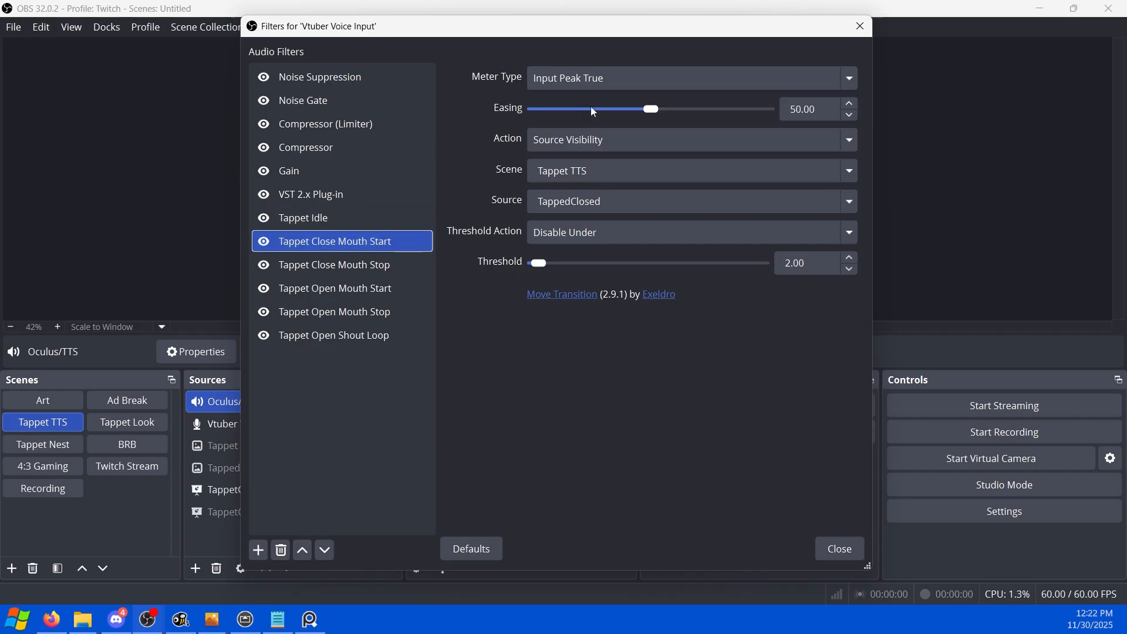
{"action": "left_click", "coordinate": [363, 265]}
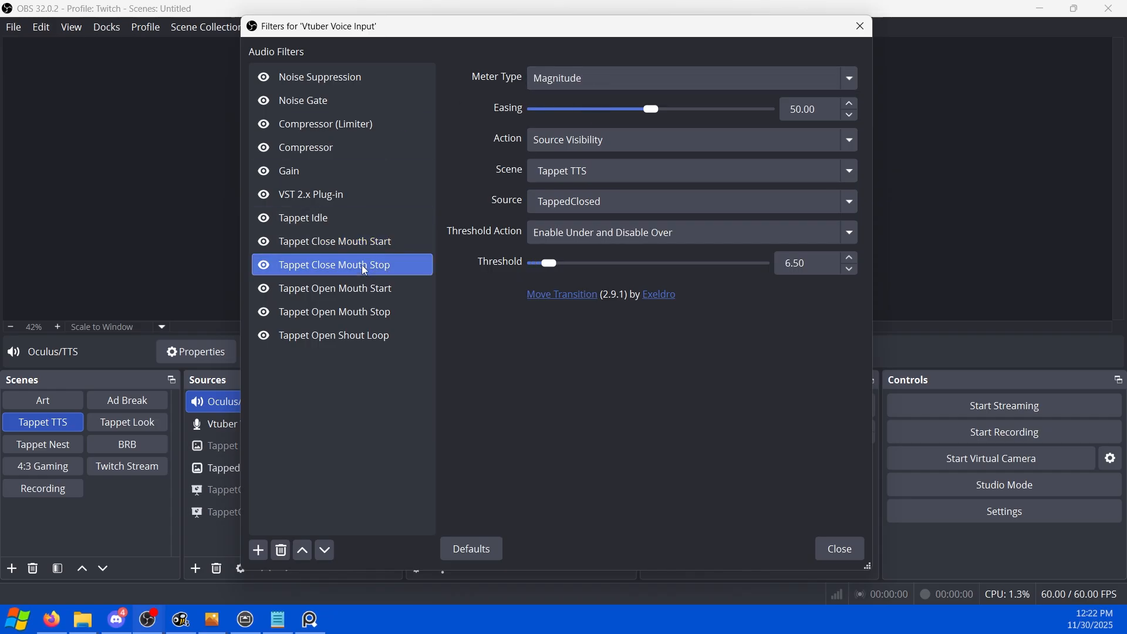
{"action": "left_click", "coordinate": [372, 290]}
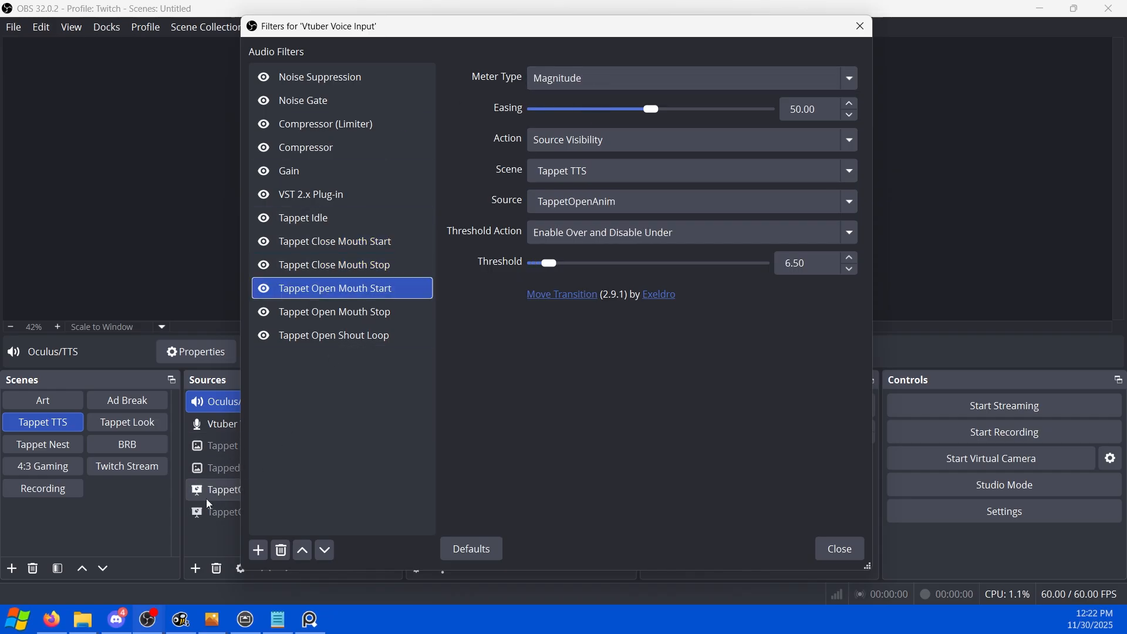
{"action": "left_click", "coordinate": [851, 554]}
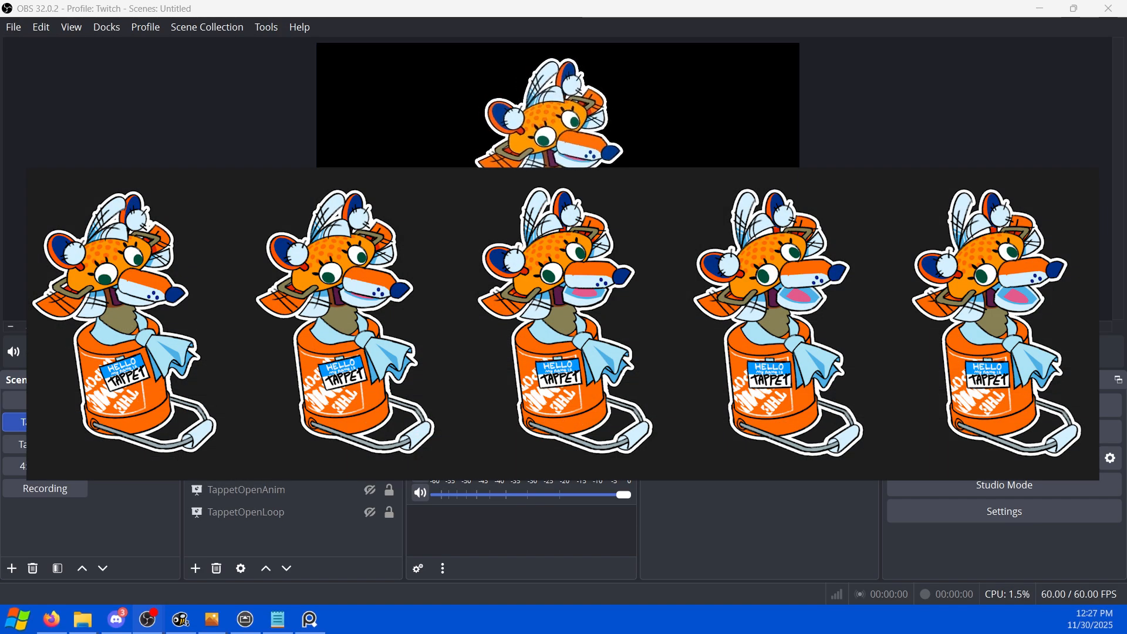
Bring the picture viewer over OBS and view the avatar frames from CloseMouth01.png through OpenMouth03.png.
{"action": "left_click_drag", "start_coordinate": [1126, 94], "coordinate": [729, 57]}
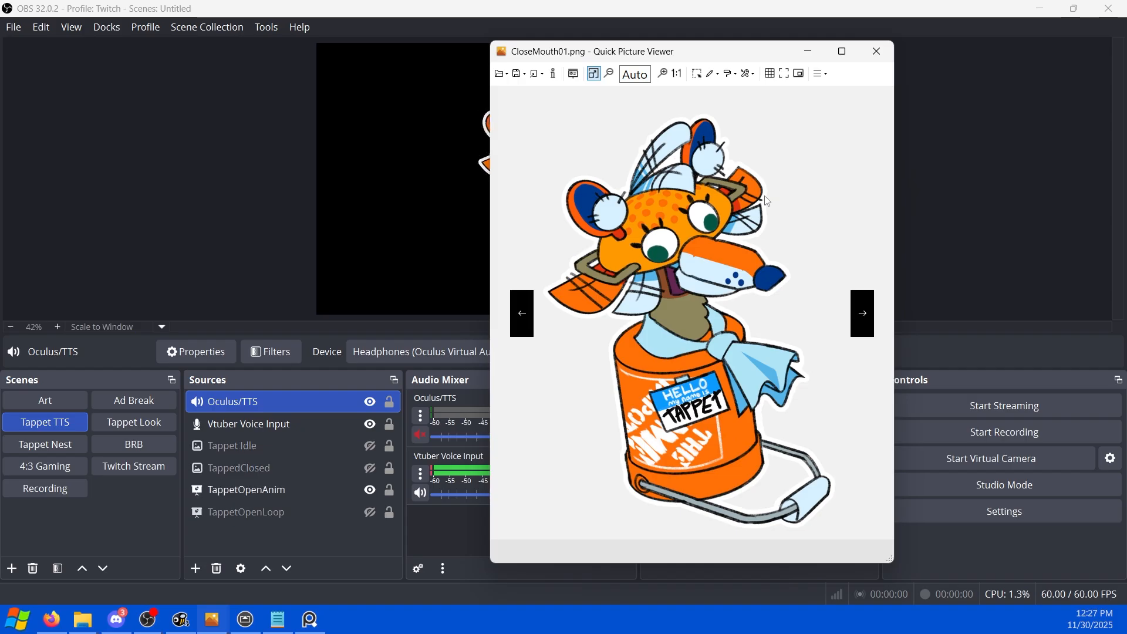
{"action": "key", "text": "Right"}
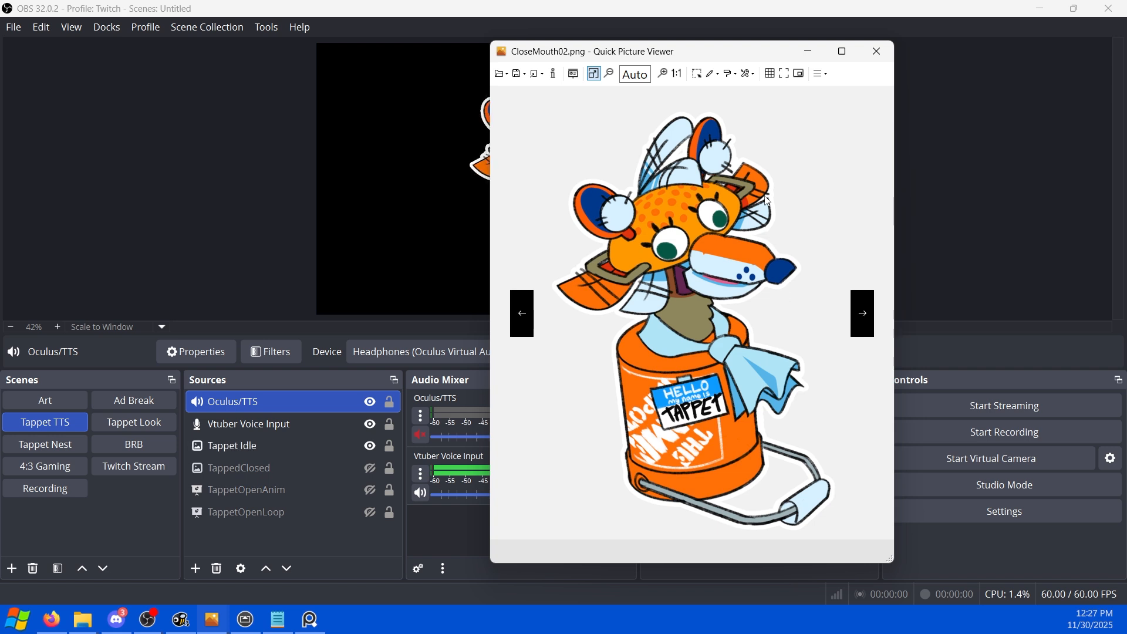
{"action": "key", "text": "Right"}
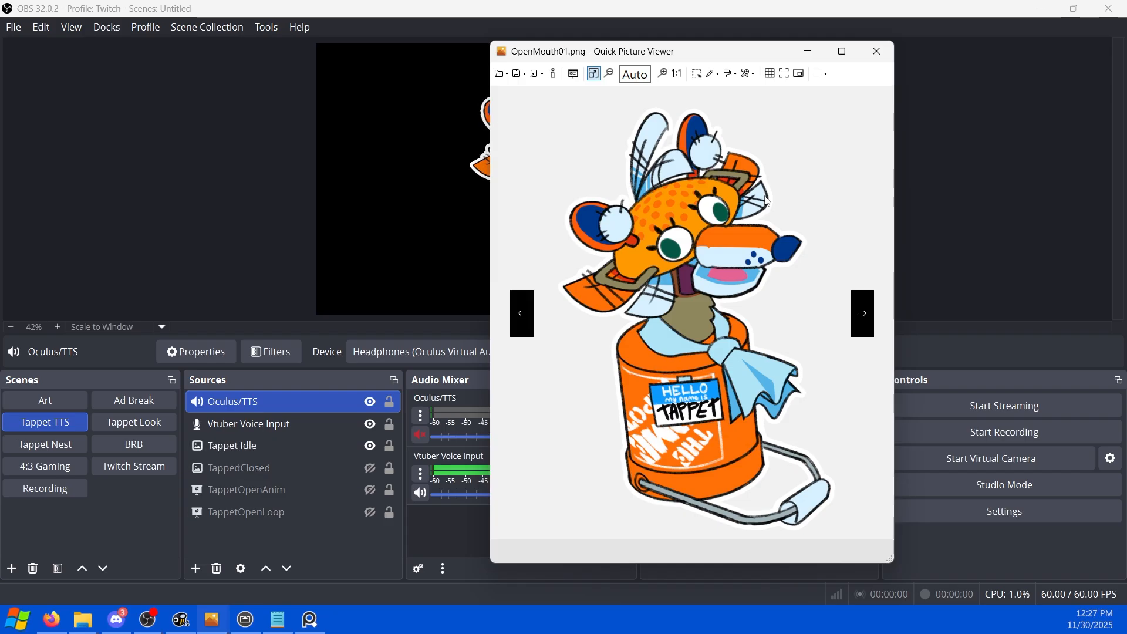
{"action": "key", "text": "Right"}
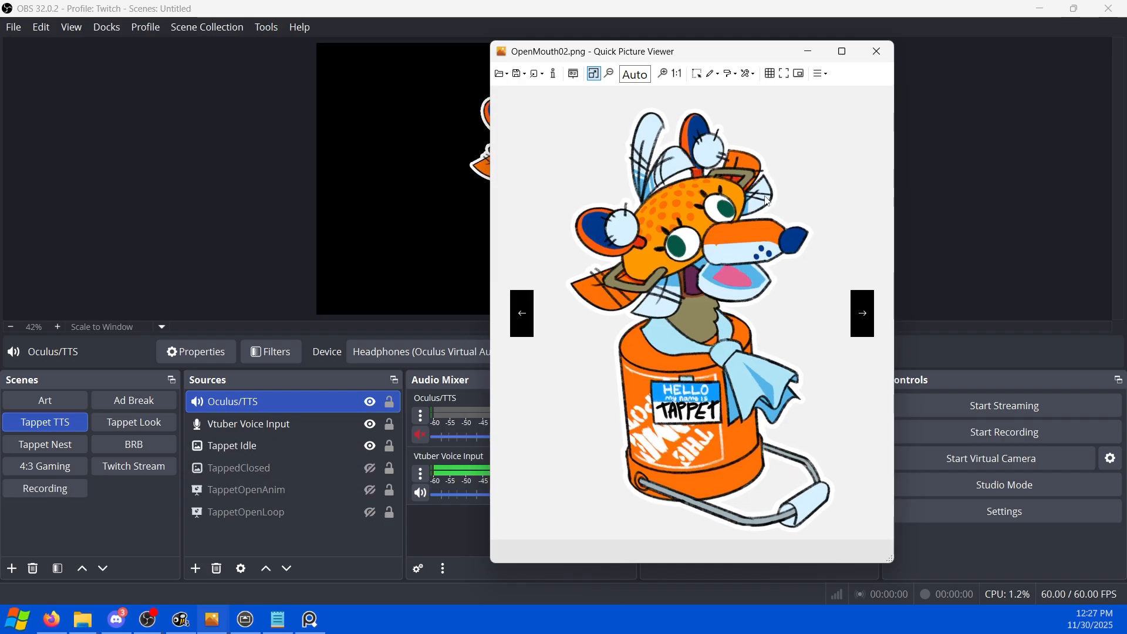
{"action": "key", "text": "Right"}
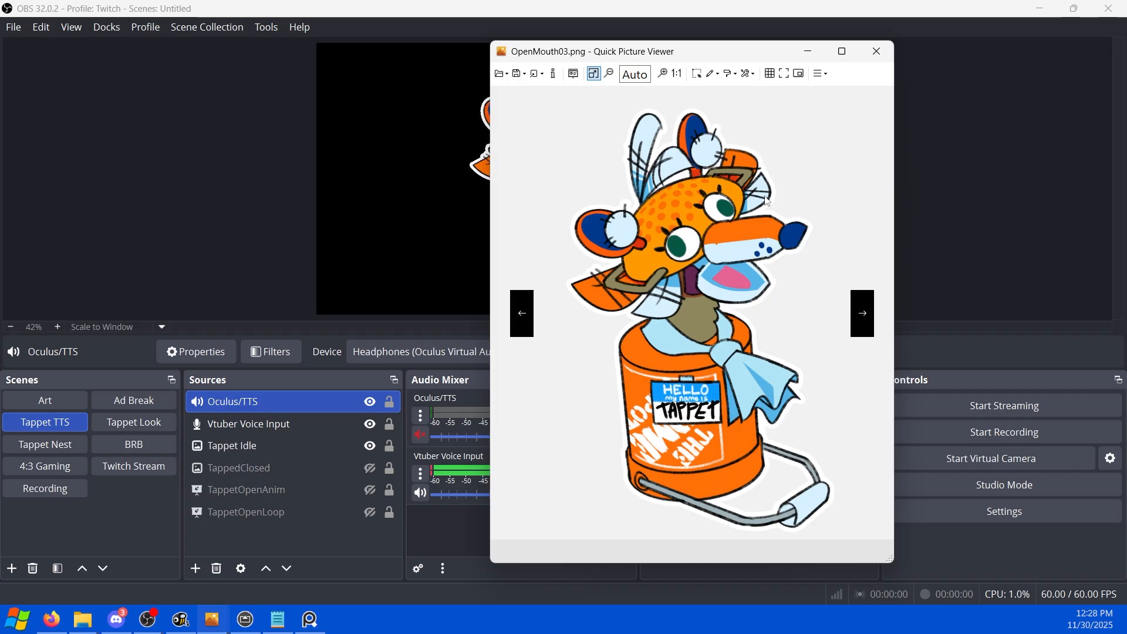
Flip repeatedly between OpenMouth02.png and OpenMouth03.png to preview the shouting loop, and move the picture viewer out of the way.
{"action": "key", "text": "Right"}
{"action": "key", "text": "Right"}
{"action": "key", "text": "Right"}
{"action": "key", "text": "Right"}
{"action": "key", "text": "Right"}
{"action": "key", "text": "Right"}
{"action": "key", "text": "Right"}
{"action": "key", "text": "Right"}
{"action": "key", "text": "Right"}
{"action": "key", "text": "Right"}
{"action": "key", "text": "Right"}
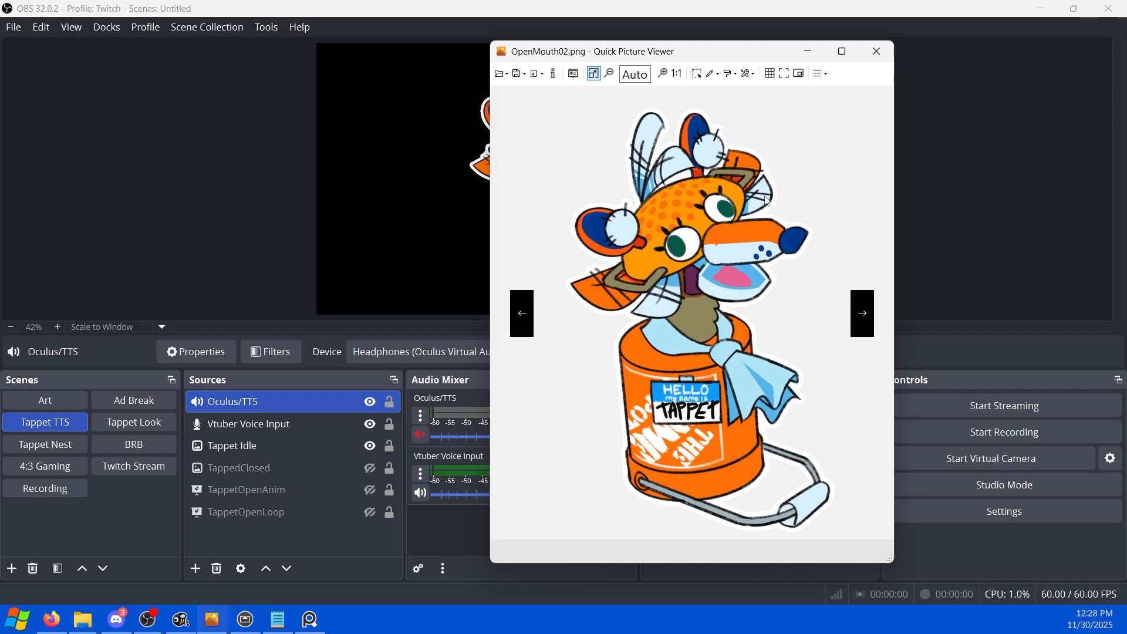
{"action": "key", "text": "Left"}
{"action": "key", "text": "Right"}
{"action": "key", "text": "Right"}
{"action": "key", "text": "Right"}
{"action": "key", "text": "Right"}
{"action": "key", "text": "Left"}
{"action": "key", "text": "Left"}
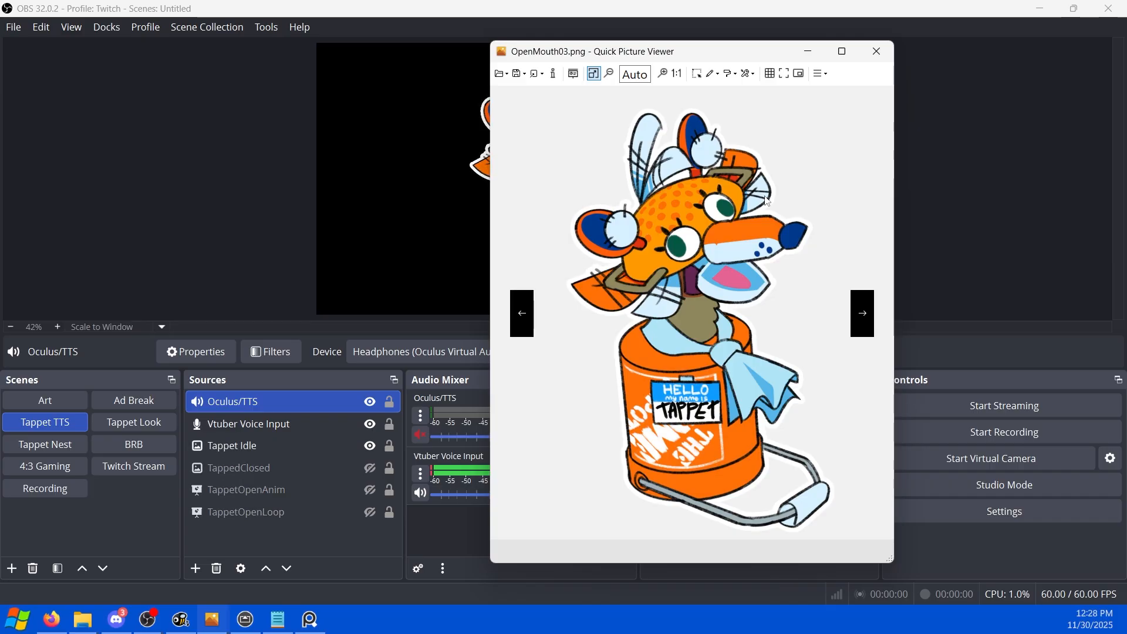
{"action": "key", "text": "Left"}
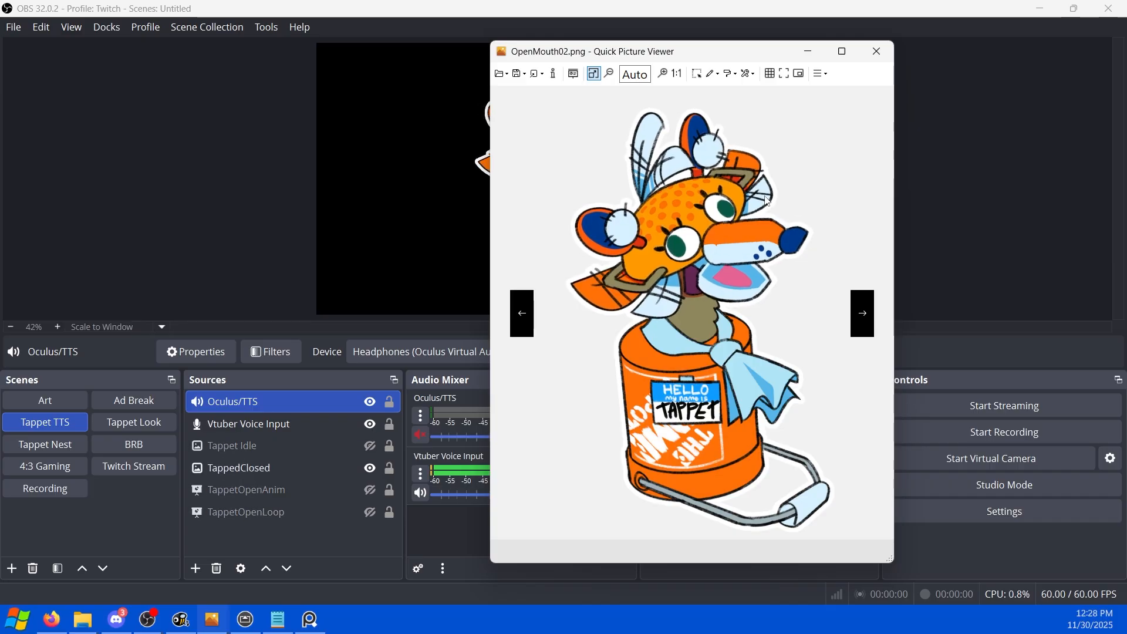
{"action": "key", "text": "Right"}
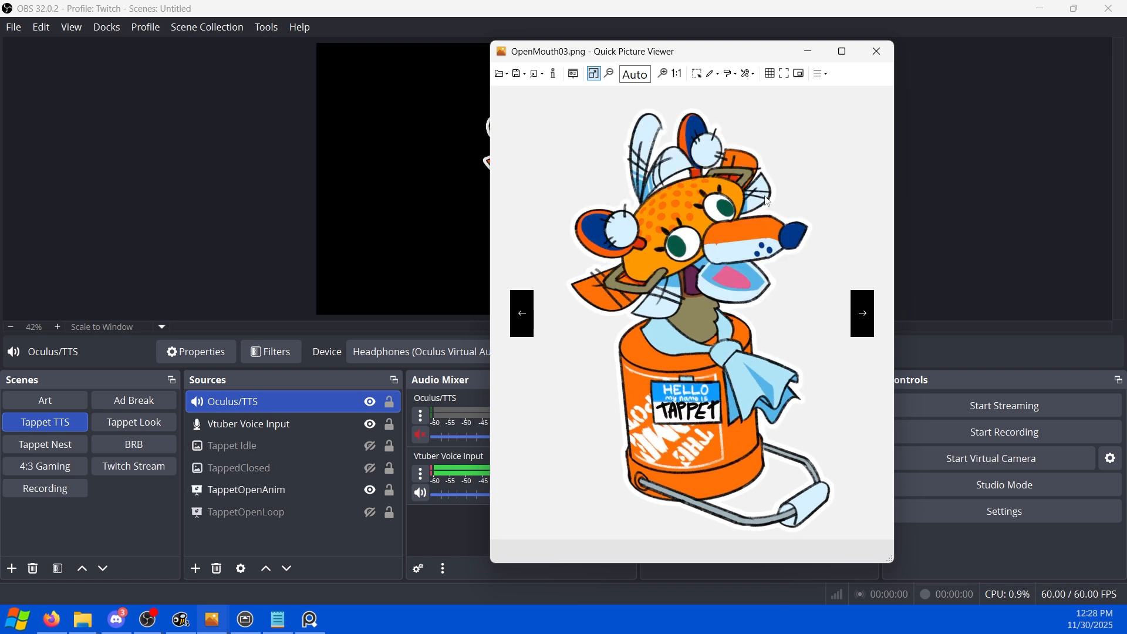
{"action": "left_click_drag", "start_coordinate": [748, 59], "coordinate": [1126, 138]}
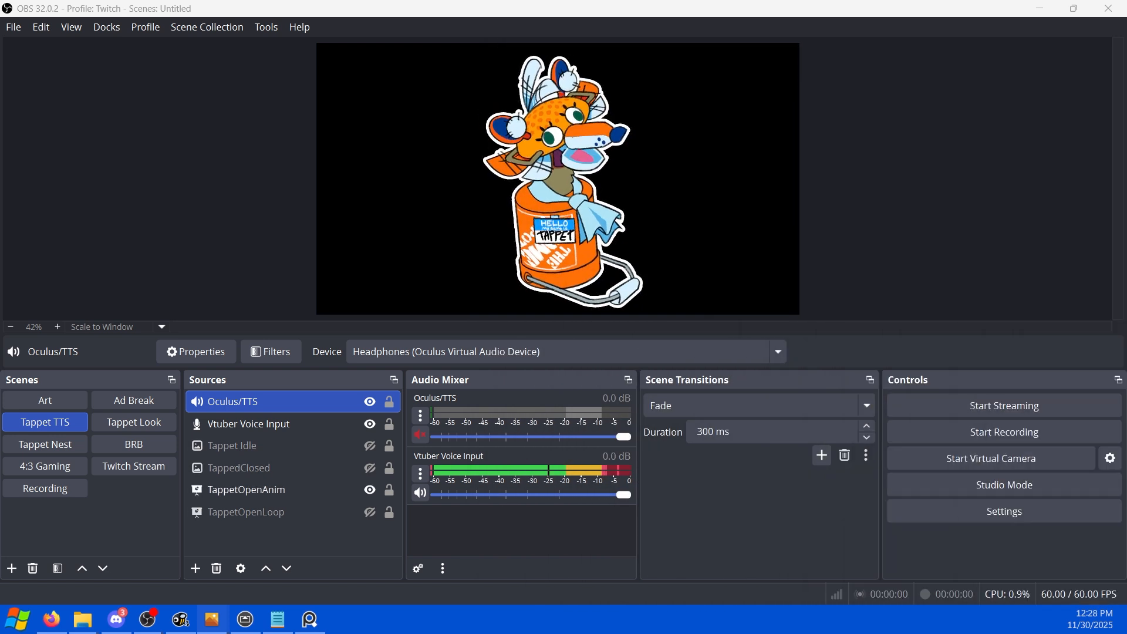
Add a new scene named "Test Scene".
{"action": "left_click", "coordinate": [12, 568]}
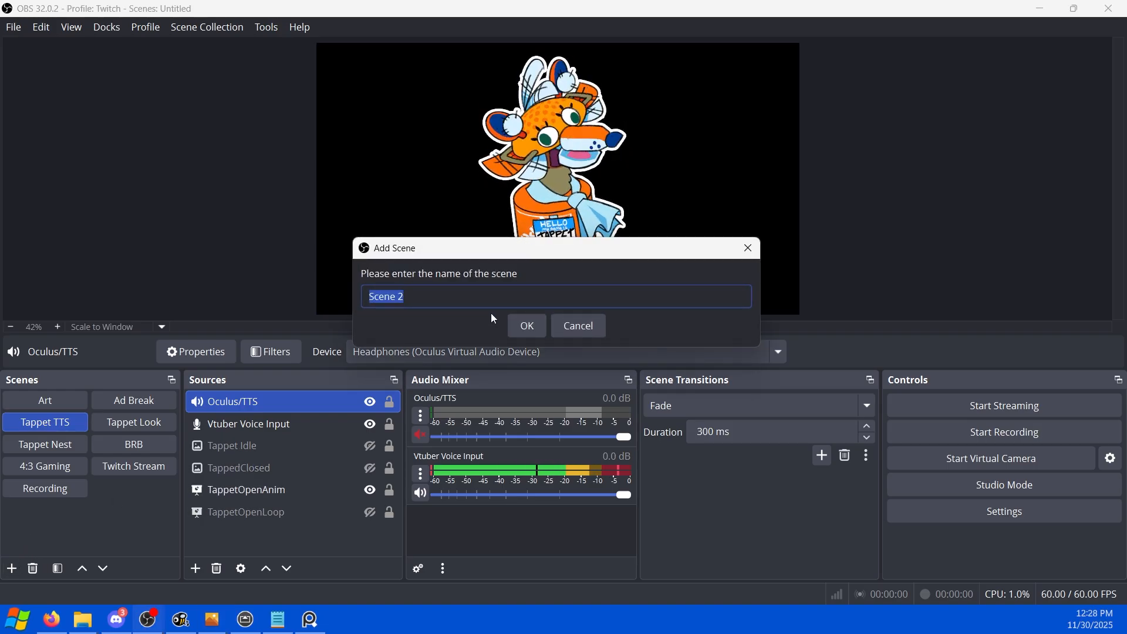
{"action": "type", "text": "Test Sce"}
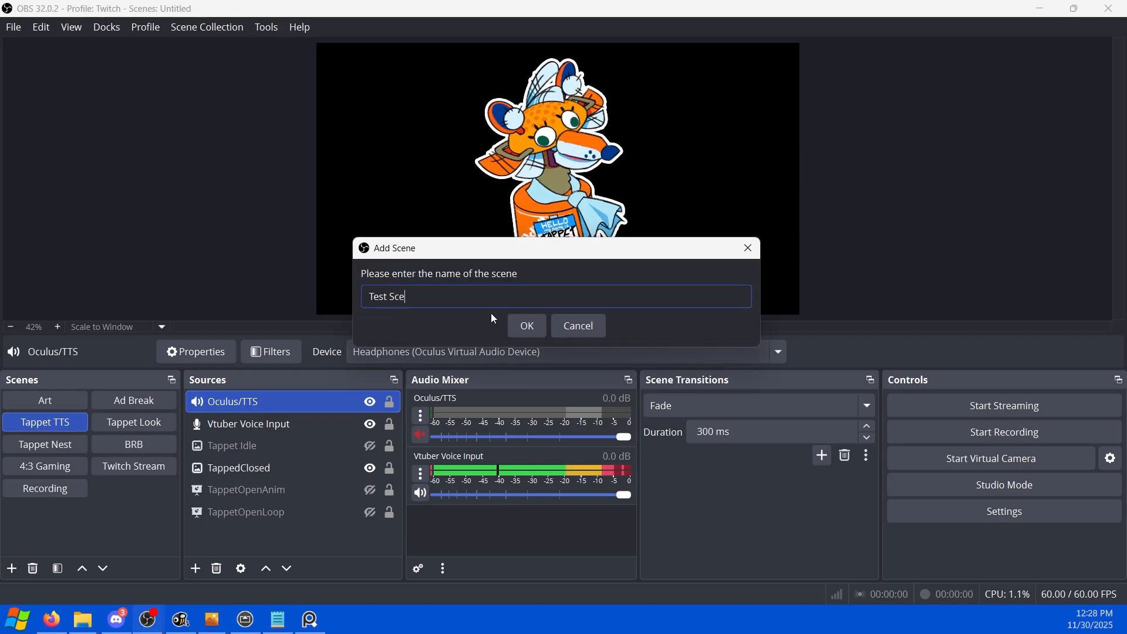
{"action": "type", "text": "ne"}
{"action": "key", "text": "Return"}
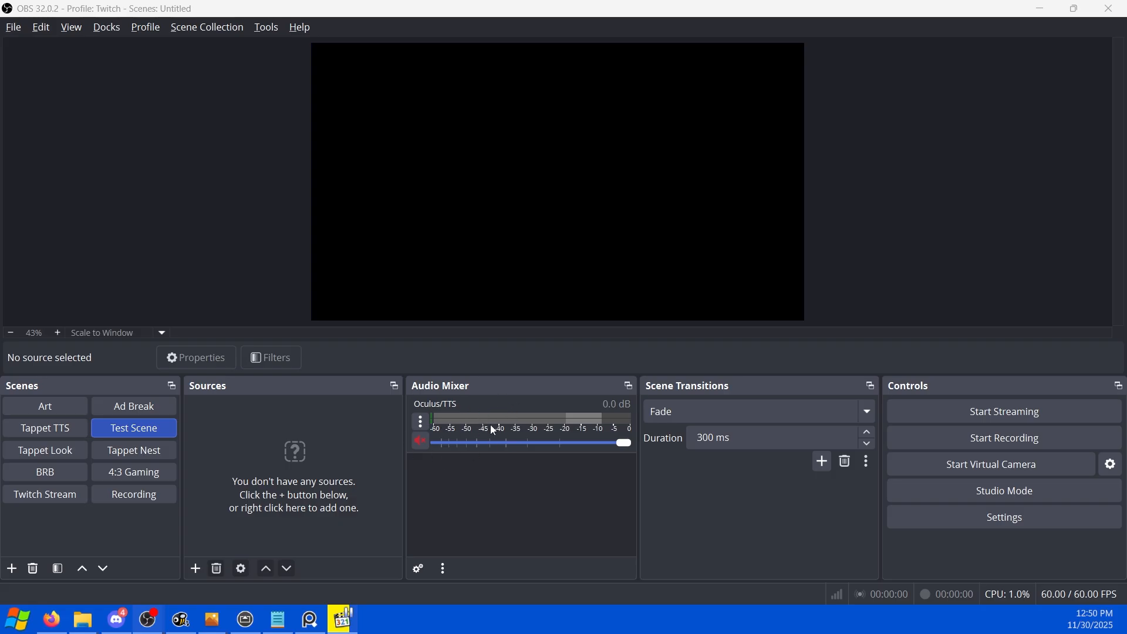
Create a new image source named "VtubeIdle" in the Test Scene.
{"action": "left_click", "coordinate": [197, 571]}
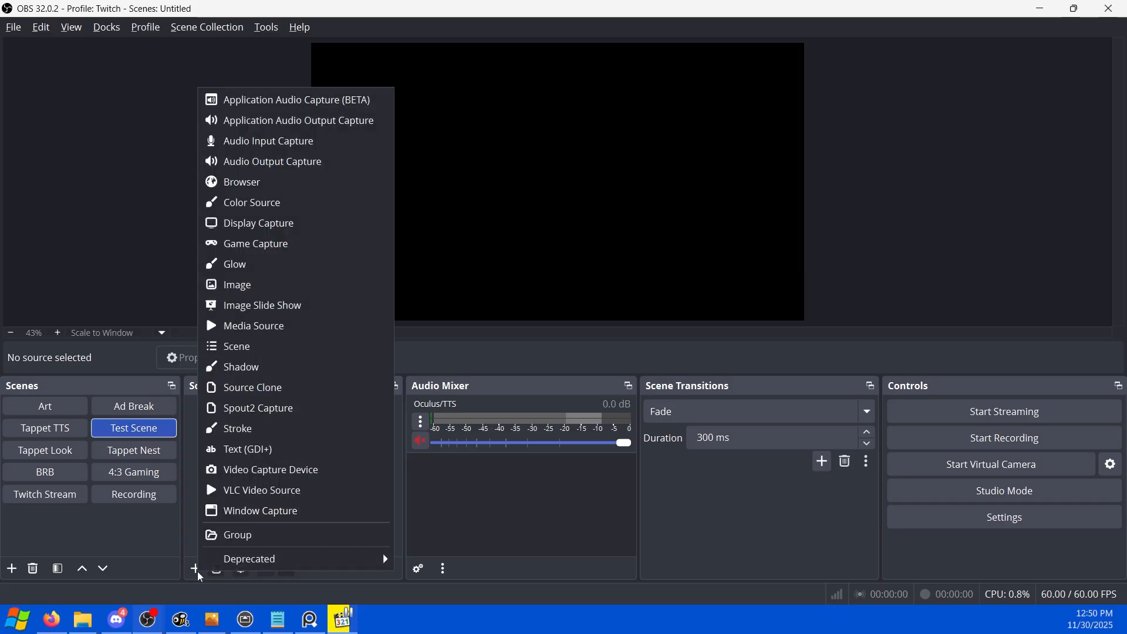
{"action": "left_click", "coordinate": [260, 292]}
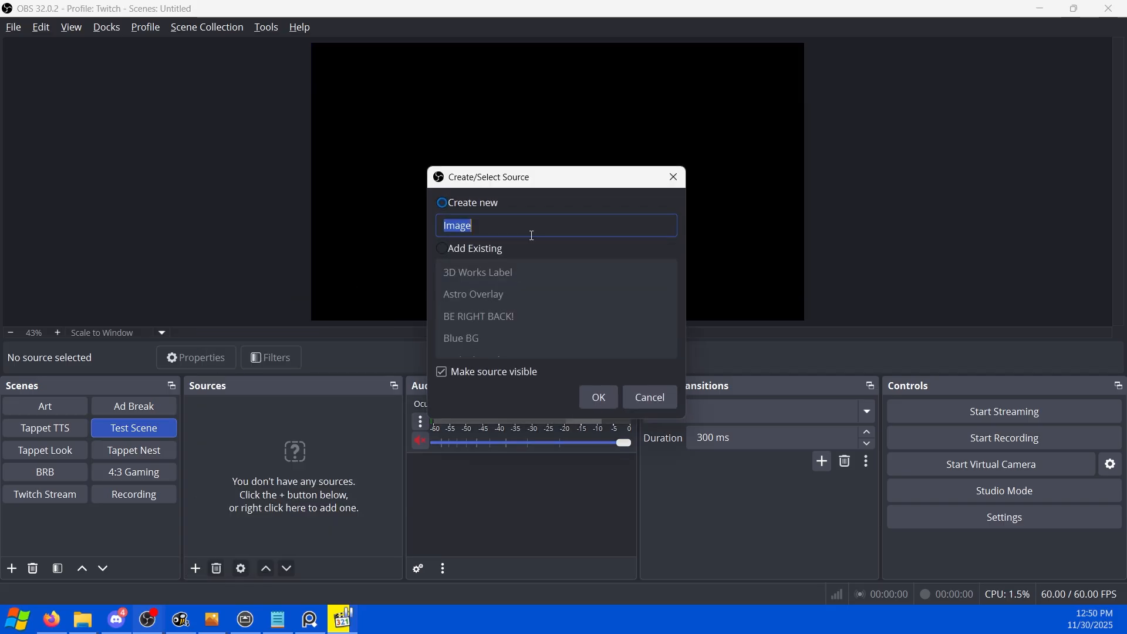
{"action": "type", "text": "Tt"}
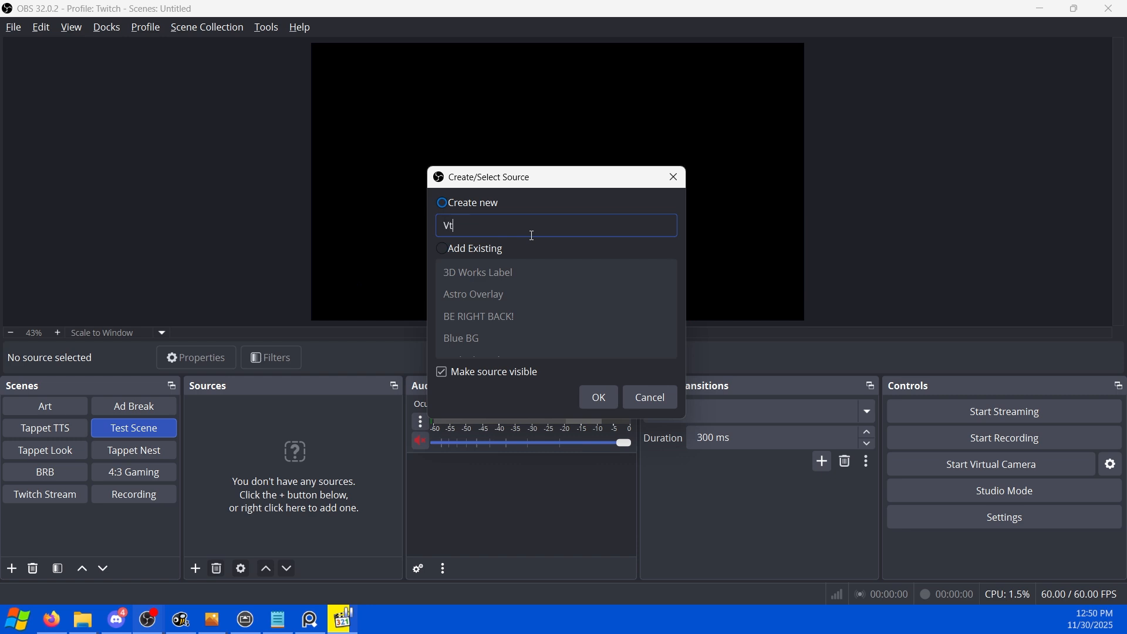
{"action": "type", "text": "ubeIdle"}
{"action": "key", "text": "Return"}
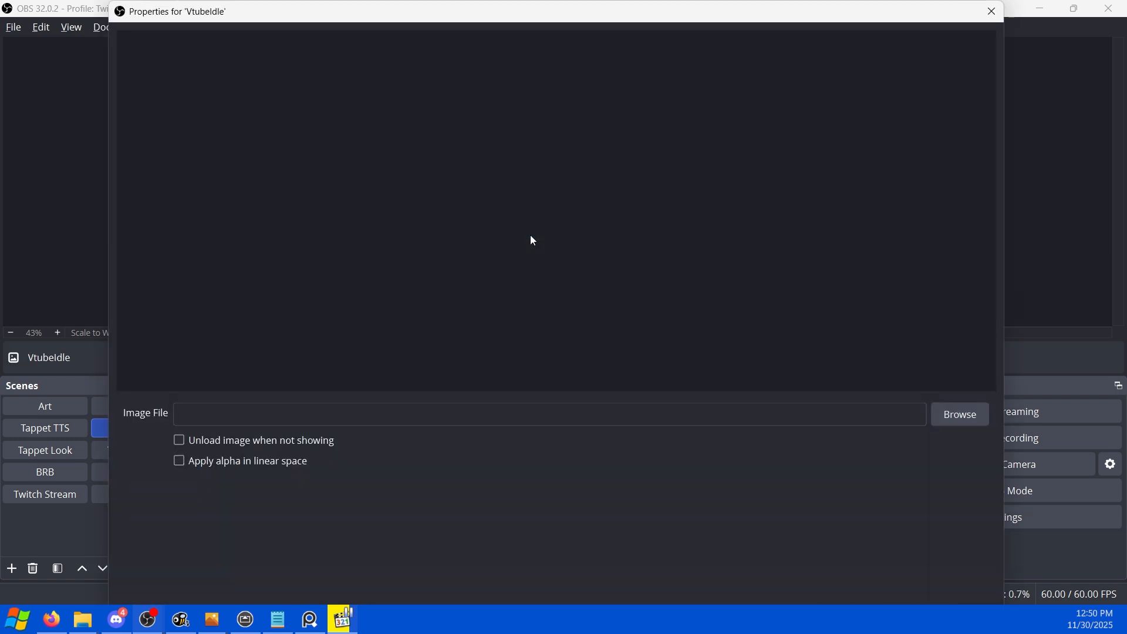
Load CloseMouth01.png from the Sprites folder as the VtubeIdle image and accept the source properties.
{"action": "left_click", "coordinate": [981, 419]}
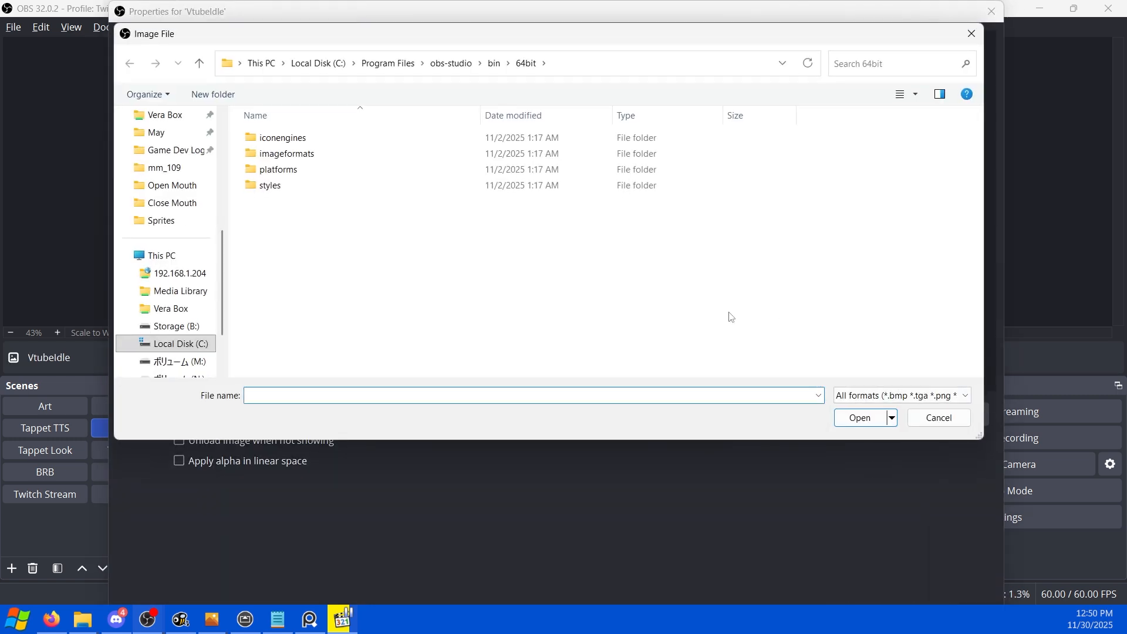
{"action": "left_click", "coordinate": [167, 221]}
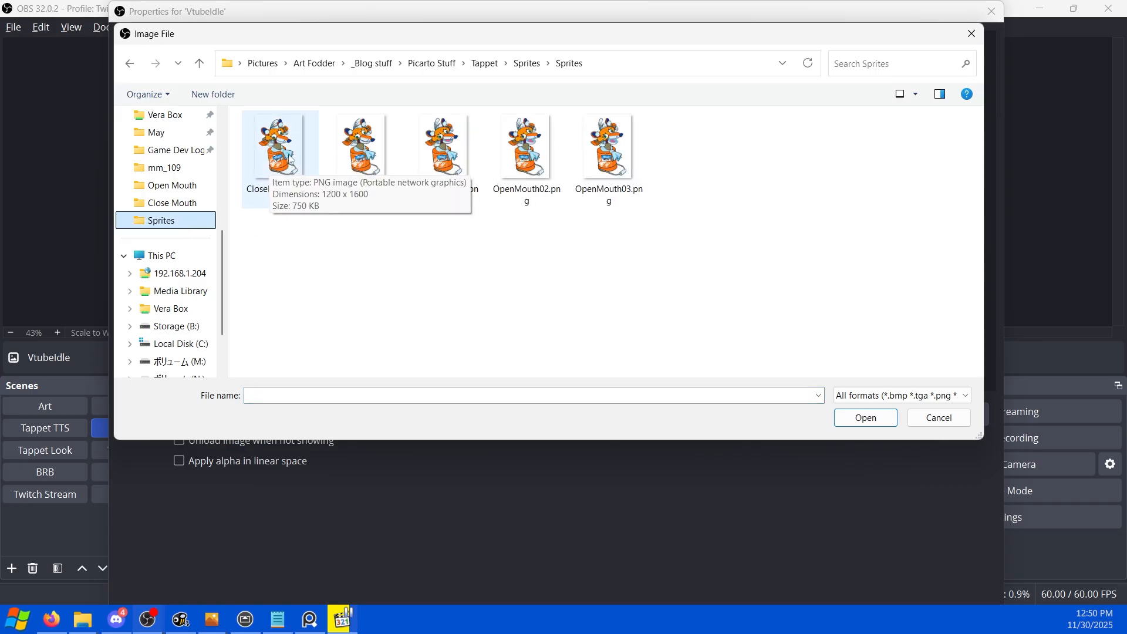
{"action": "double_click", "coordinate": [289, 154]}
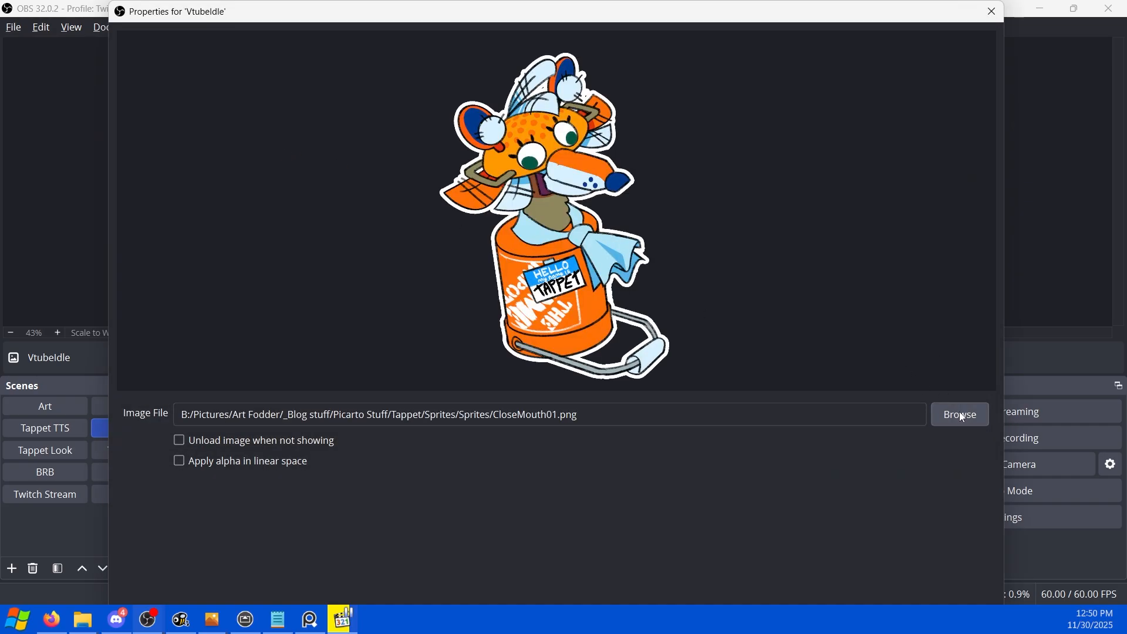
{"action": "left_click_drag", "start_coordinate": [914, 21], "coordinate": [854, 59]}
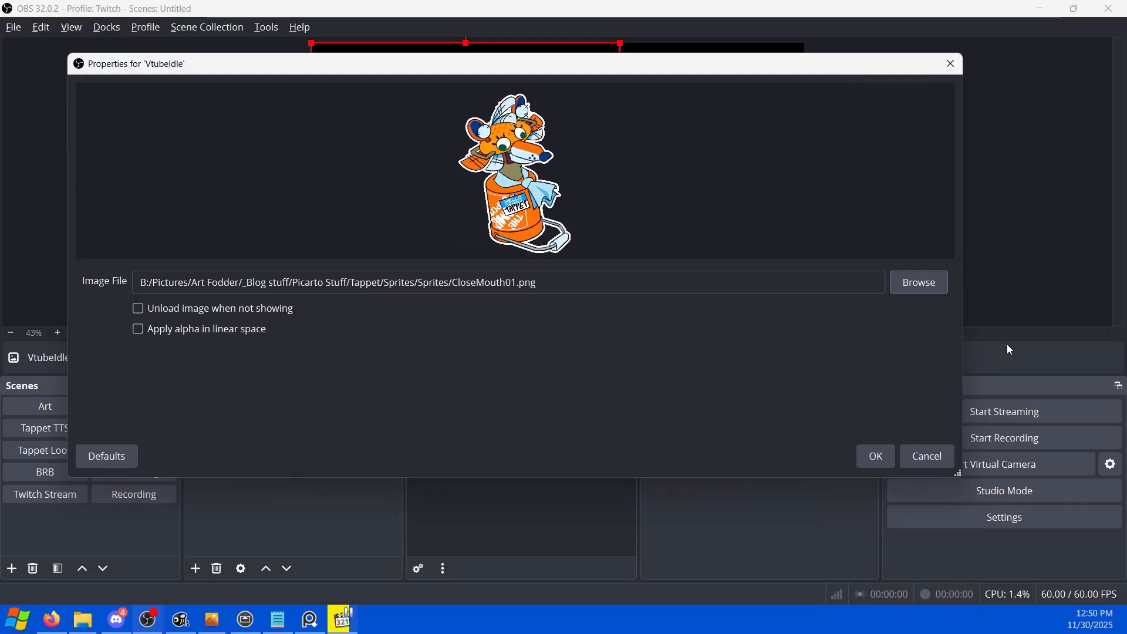
{"action": "left_click", "coordinate": [874, 461]}
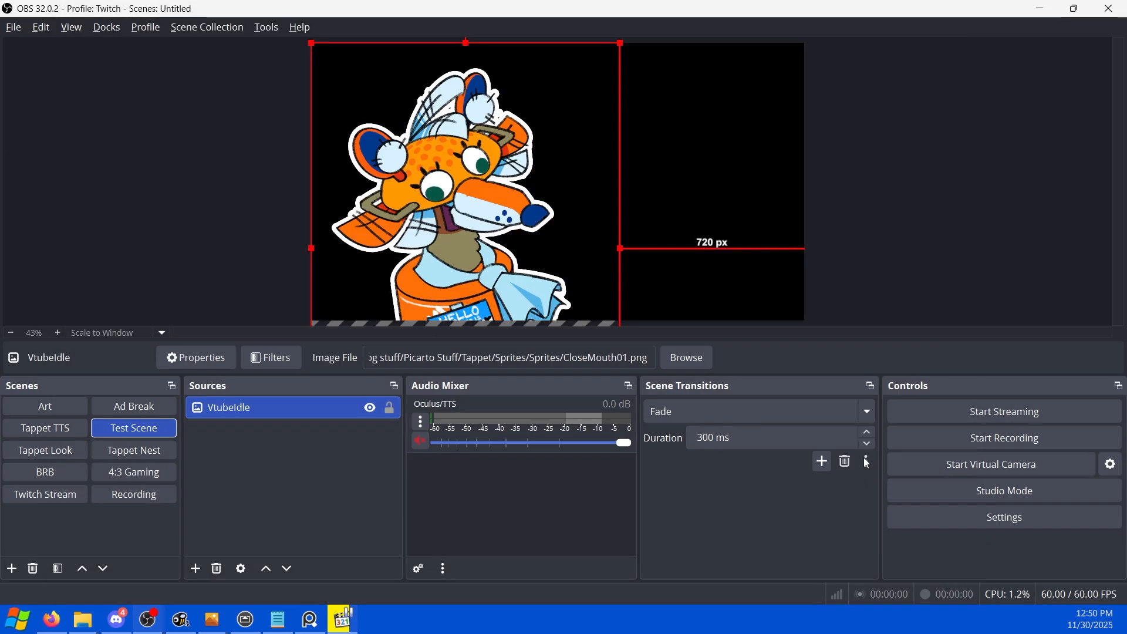
Fit the VtubeIdle image to the screen.
{"action": "right_click", "coordinate": [460, 182]}
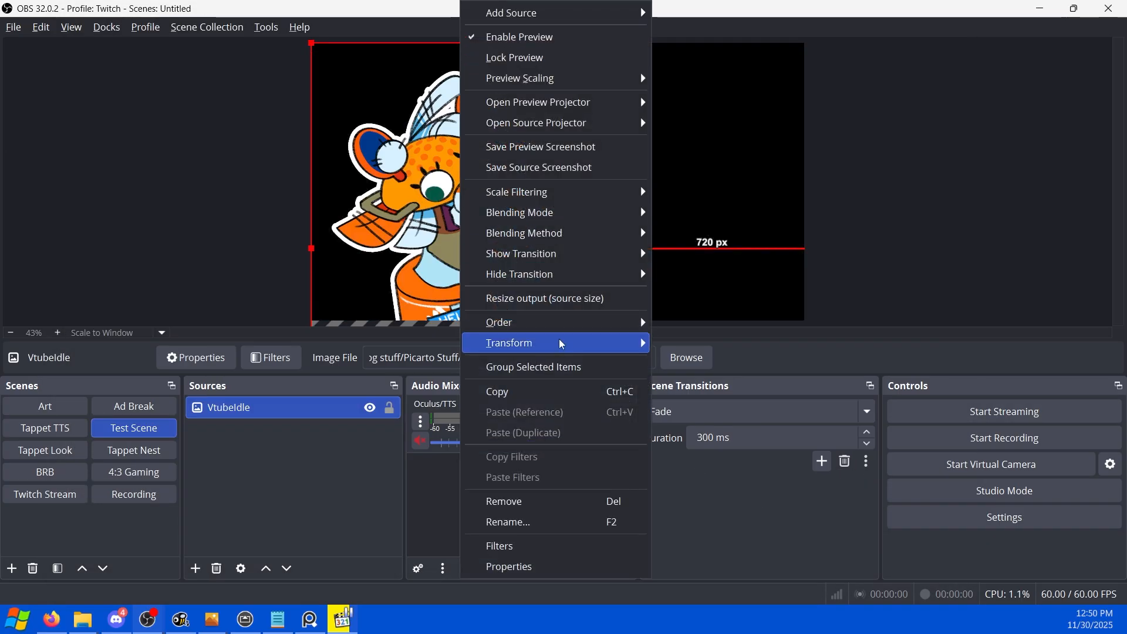
{"action": "mouse_move", "coordinate": [560, 343]}
{"action": "left_click", "coordinate": [745, 539]}
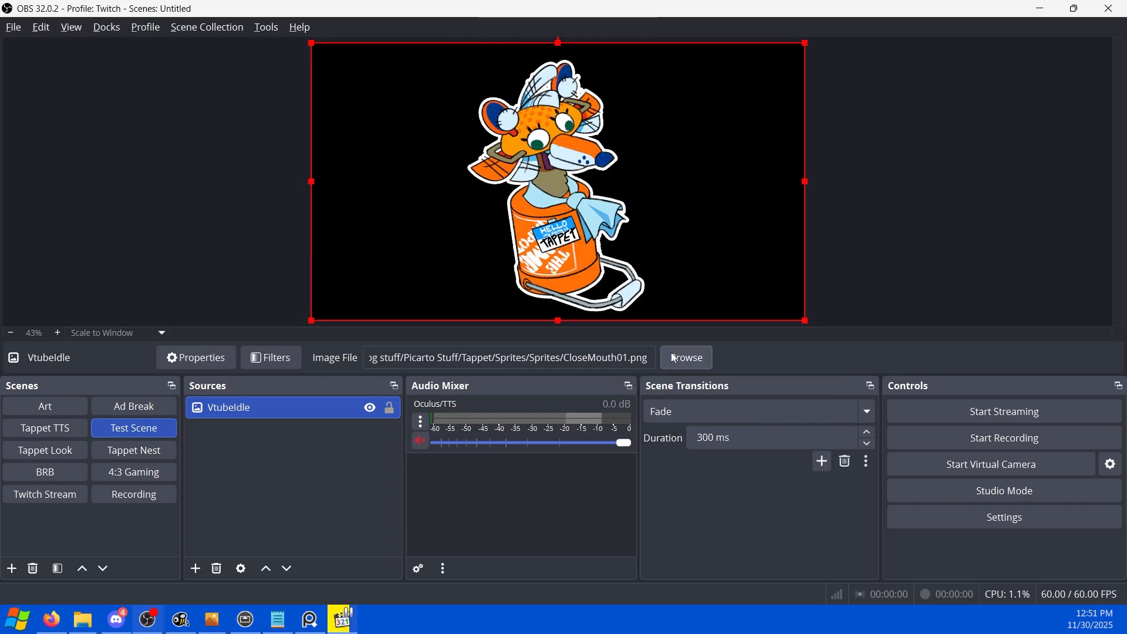
Add a new image source named "VtubeMouthClosing" that uses CloseMouth02.png from the Sprites folder.
{"action": "left_click", "coordinate": [196, 567]}
{"action": "left_click", "coordinate": [243, 285]}
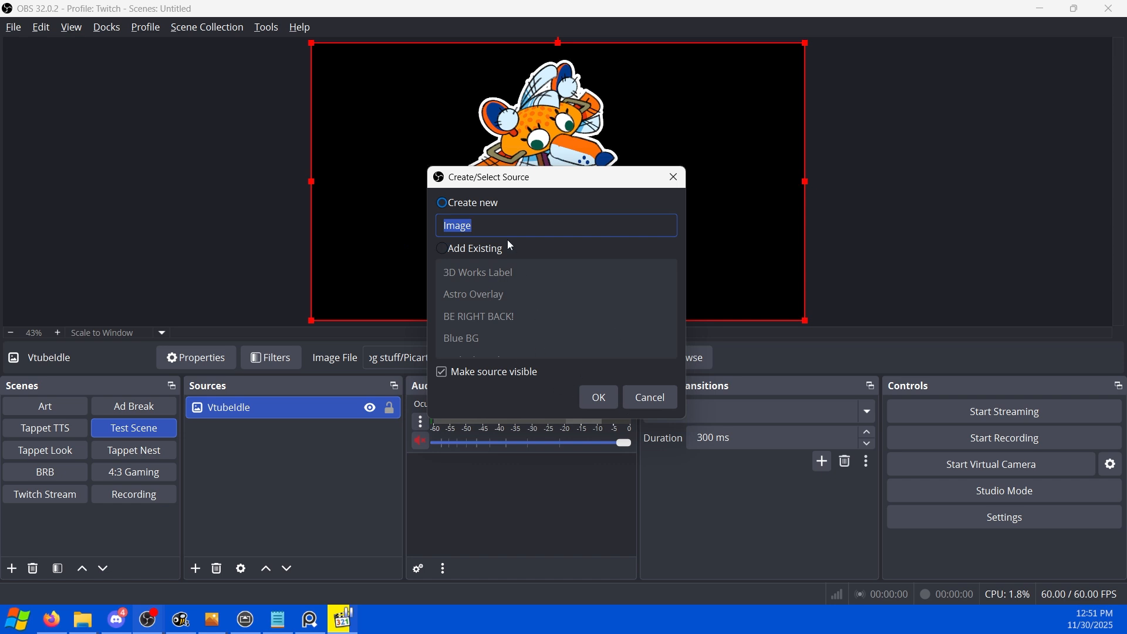
{"action": "type", "text": "VtubeMouthClosing"}
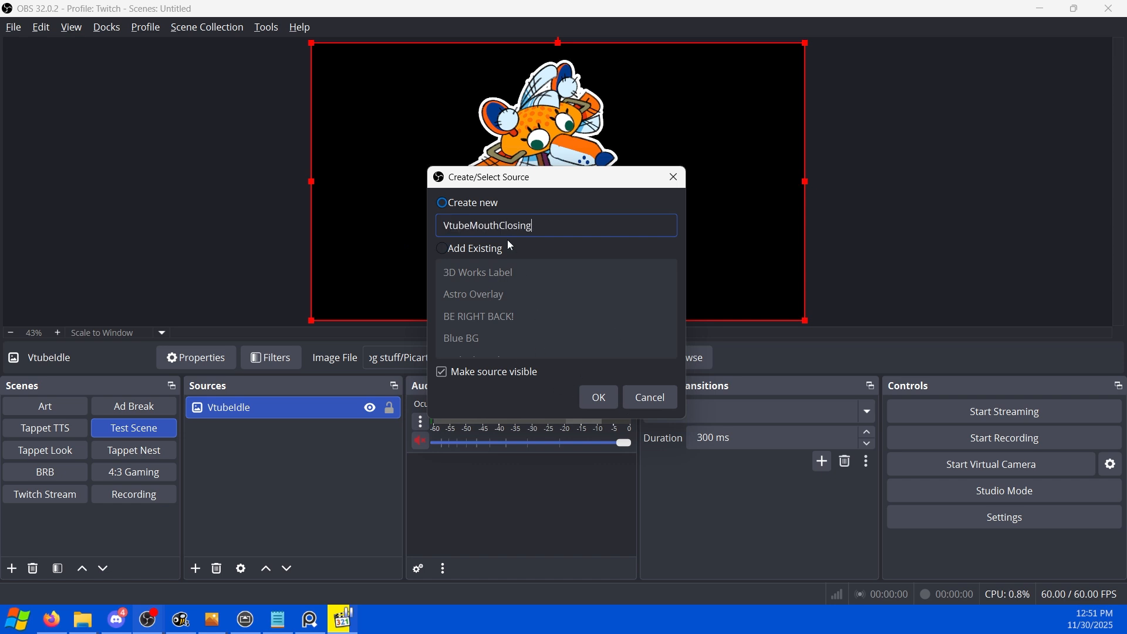
{"action": "key", "text": "Return"}
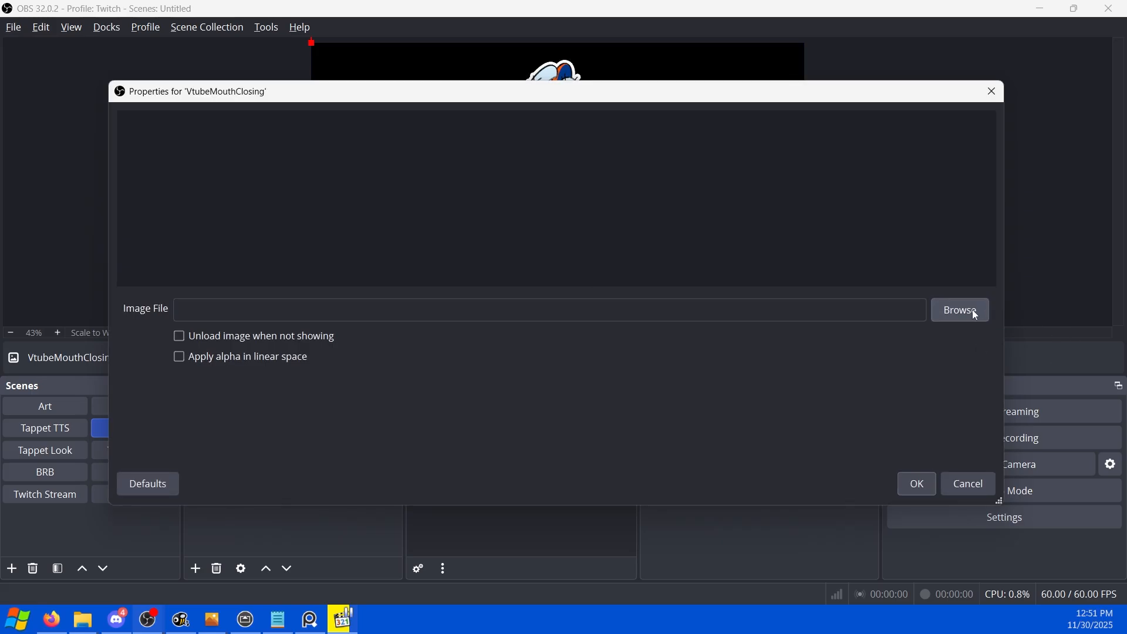
{"action": "left_click", "coordinate": [975, 315]}
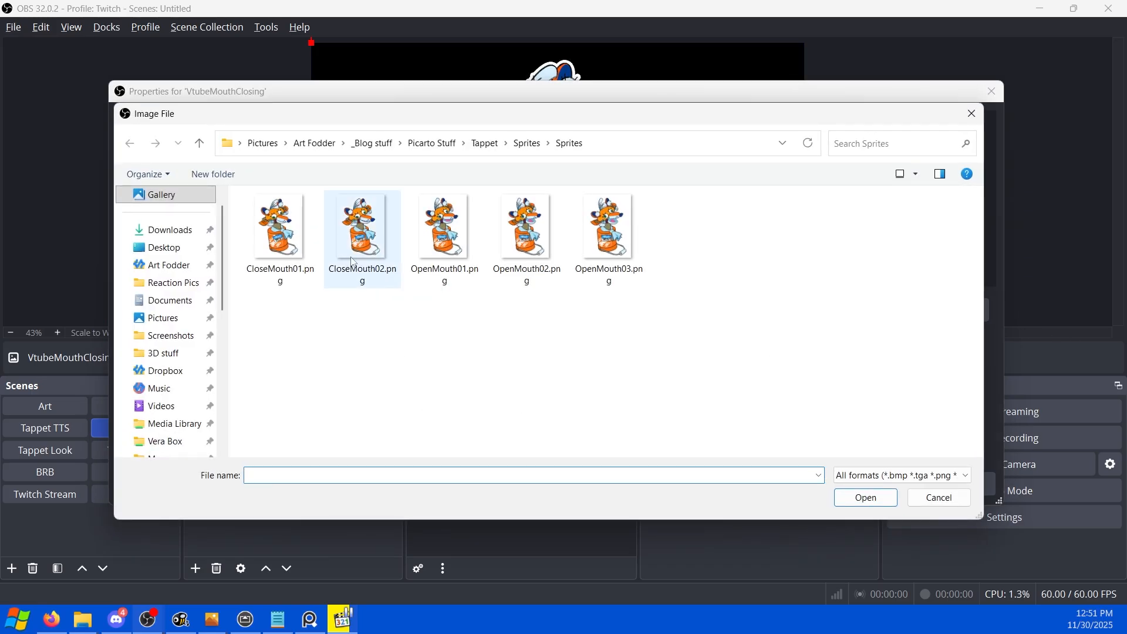
{"action": "double_click", "coordinate": [360, 226]}
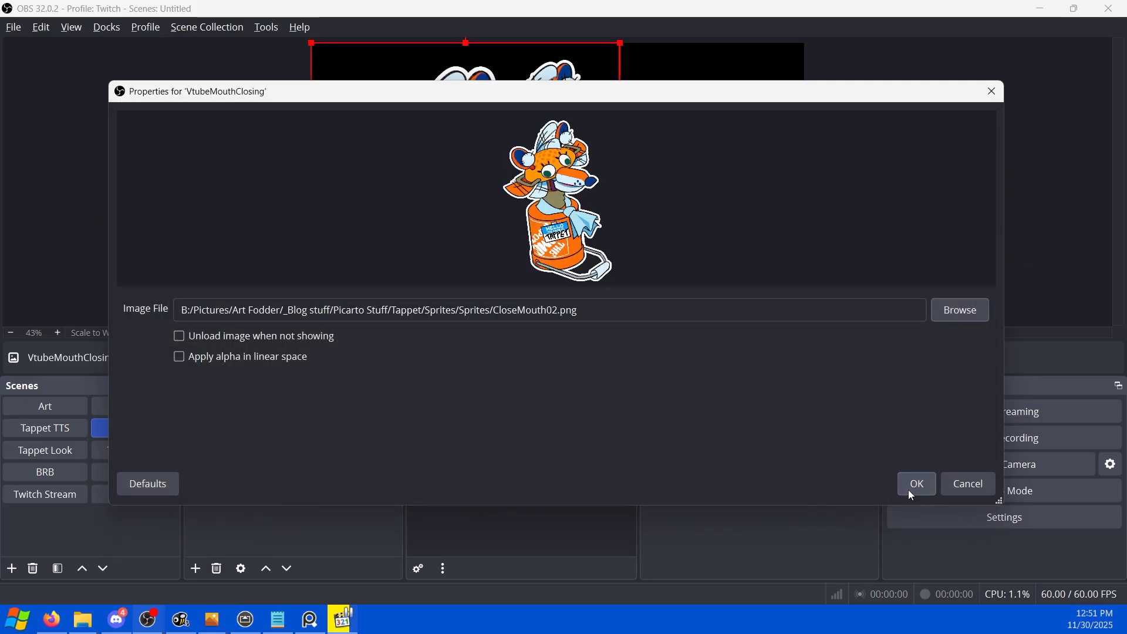
{"action": "left_click", "coordinate": [912, 496]}
Fit the VtubeMouthClosing image to the screen and deselect it.
{"action": "right_click", "coordinate": [418, 217]}
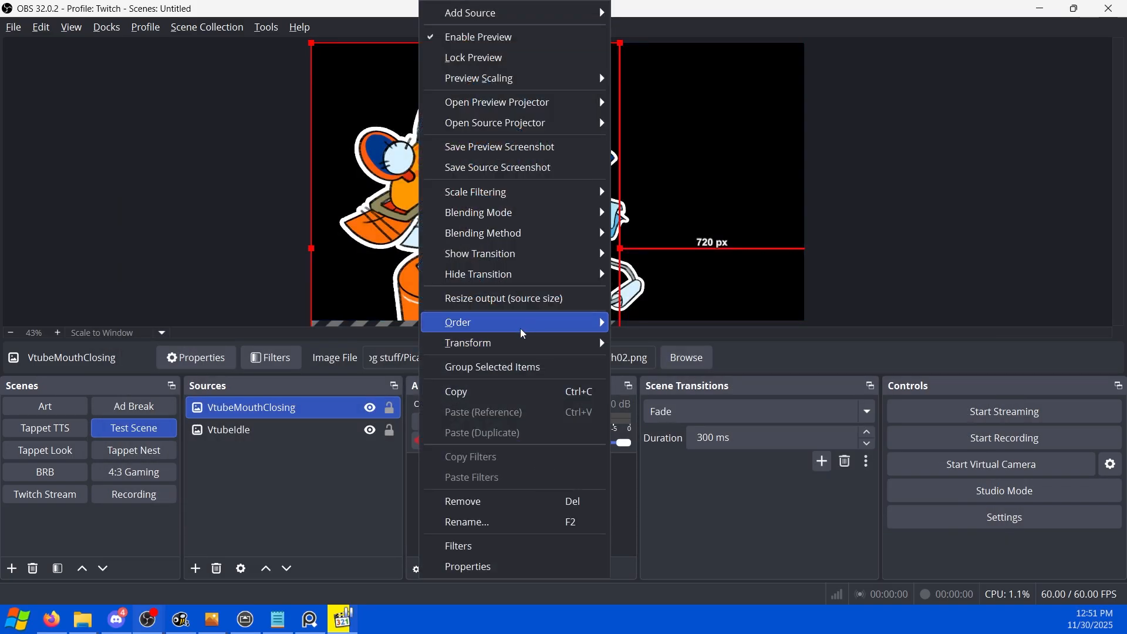
{"action": "mouse_move", "coordinate": [525, 347]}
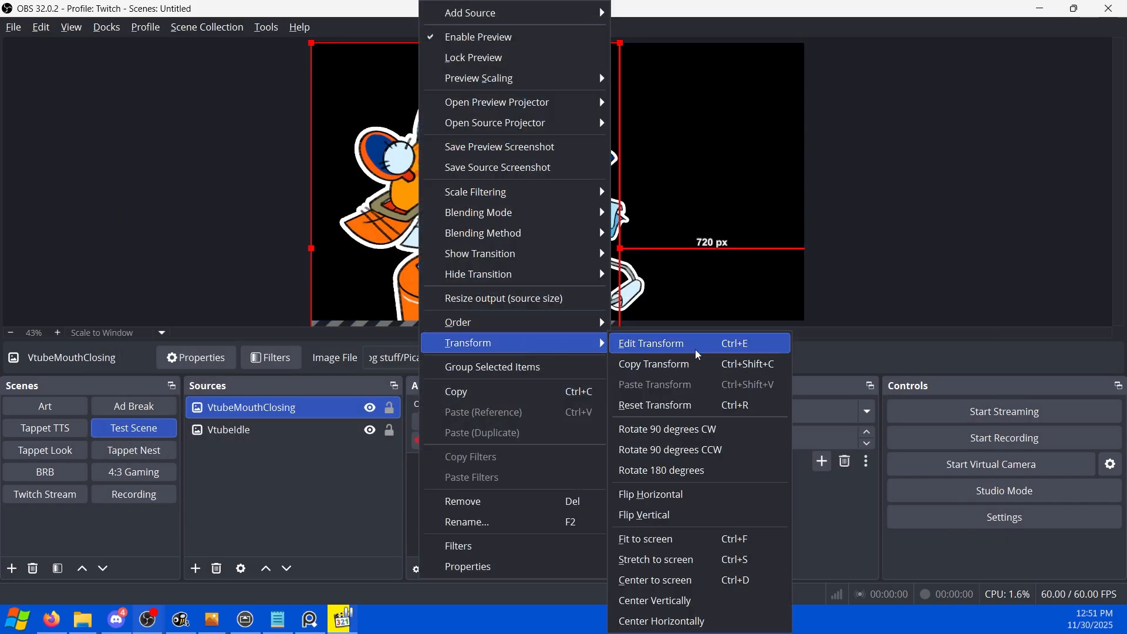
{"action": "left_click", "coordinate": [692, 535]}
{"action": "left_click", "coordinate": [322, 496]}
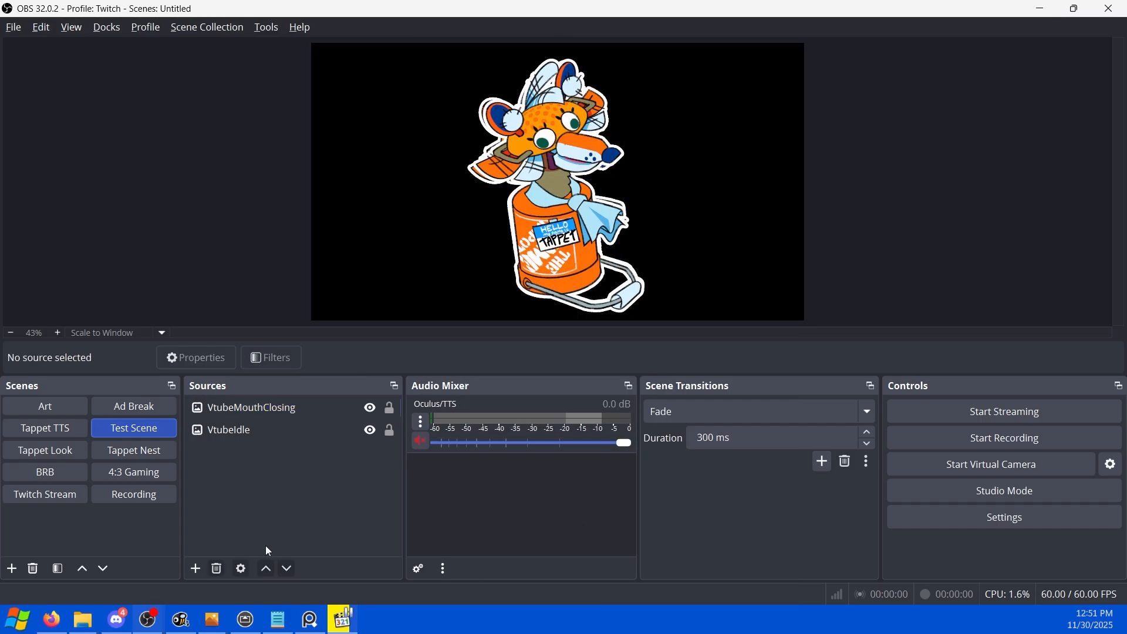
Create a new image slide show source named "VtubeMouthOpening".
{"action": "left_click", "coordinate": [196, 568]}
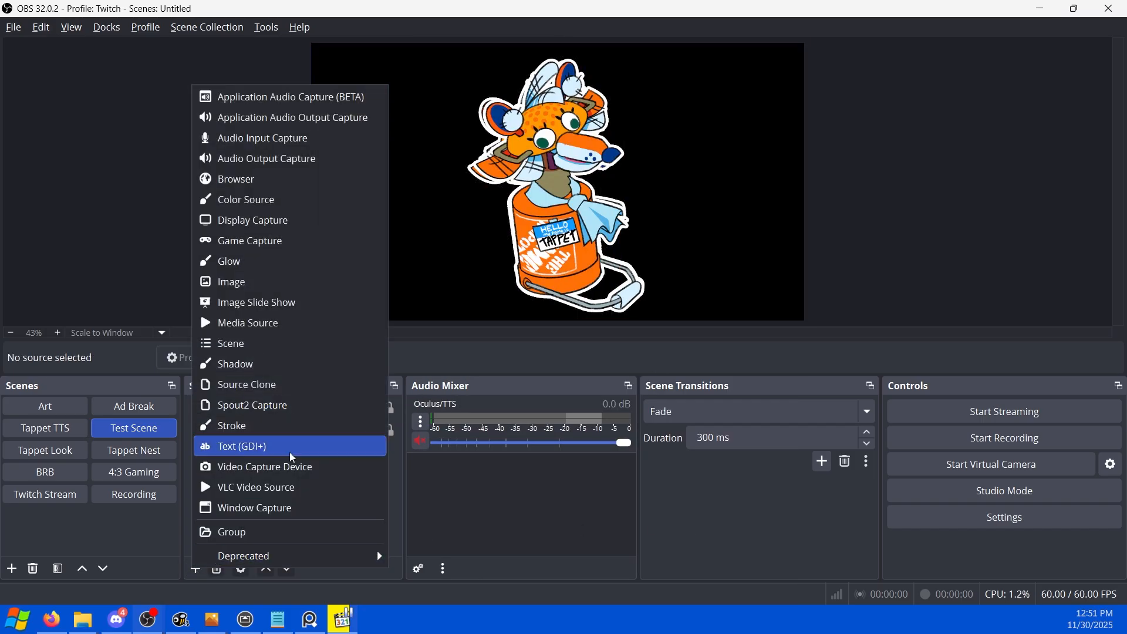
{"action": "left_click", "coordinate": [293, 304]}
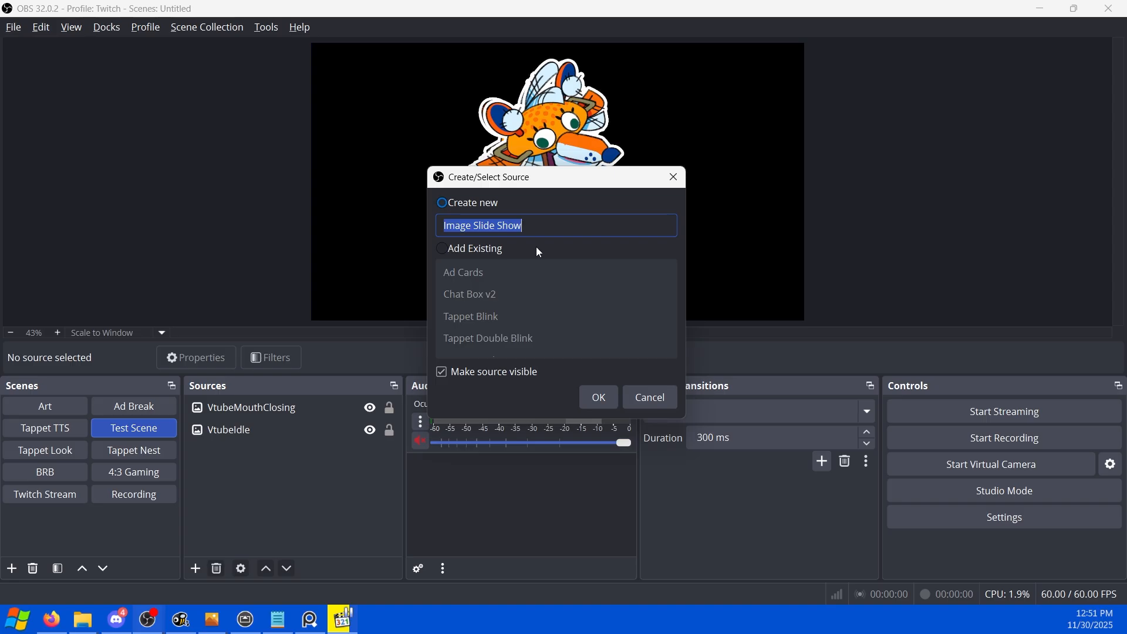
{"action": "type", "text": "VtubeOpening"}
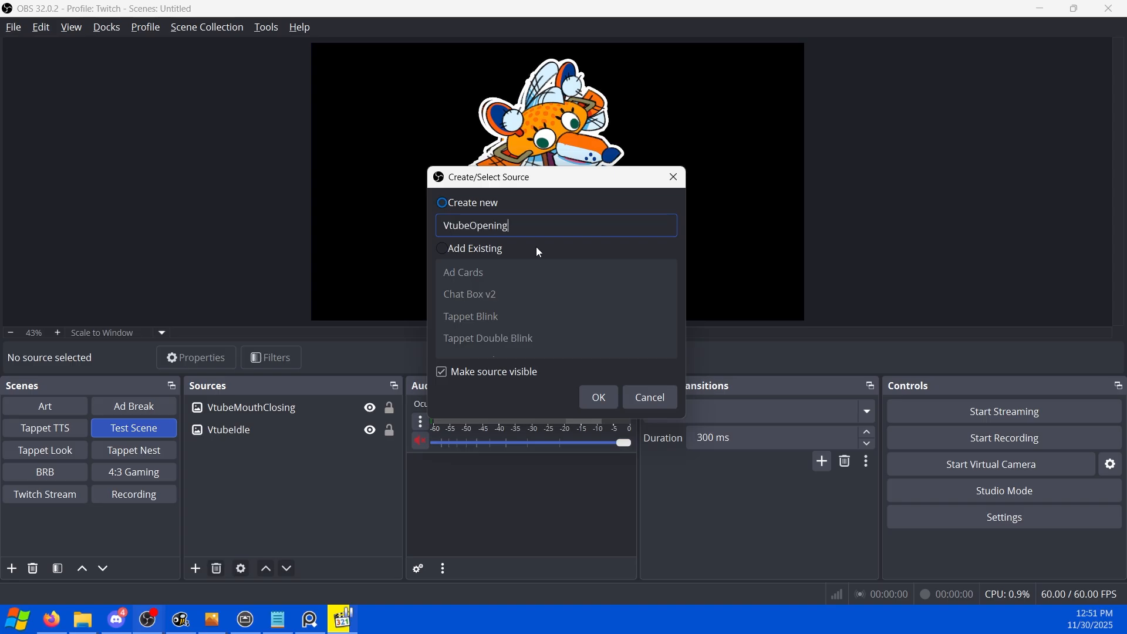
{"action": "key", "text": "BackSpace"}
{"action": "key", "text": "BackSpace"}
{"action": "key", "text": "BackSpace"}
{"action": "key", "text": "BackSpace"}
{"action": "key", "text": "BackSpace"}
{"action": "key", "text": "BackSpace"}
{"action": "key", "text": "BackSpace"}
{"action": "type", "text": "Mouth"}
{"action": "left_click", "coordinate": [598, 394]}
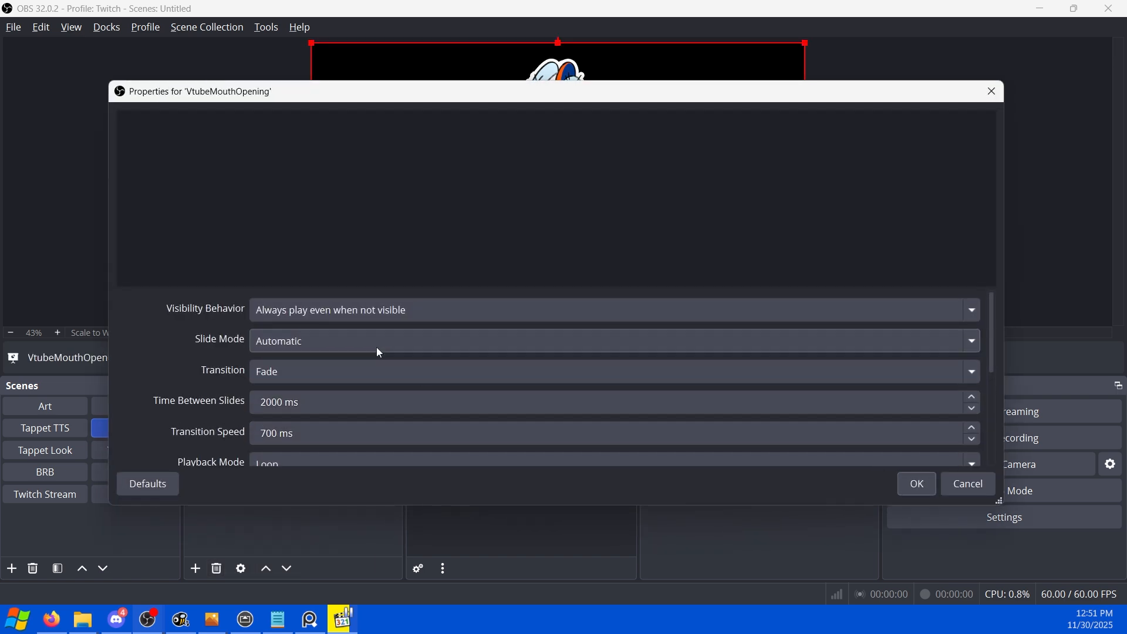
Set the slide show's visibility behavior to "Stop when not visible, restart when visible" and its transition to Cut.
{"action": "left_click_drag", "start_coordinate": [436, 505], "coordinate": [436, 536]}
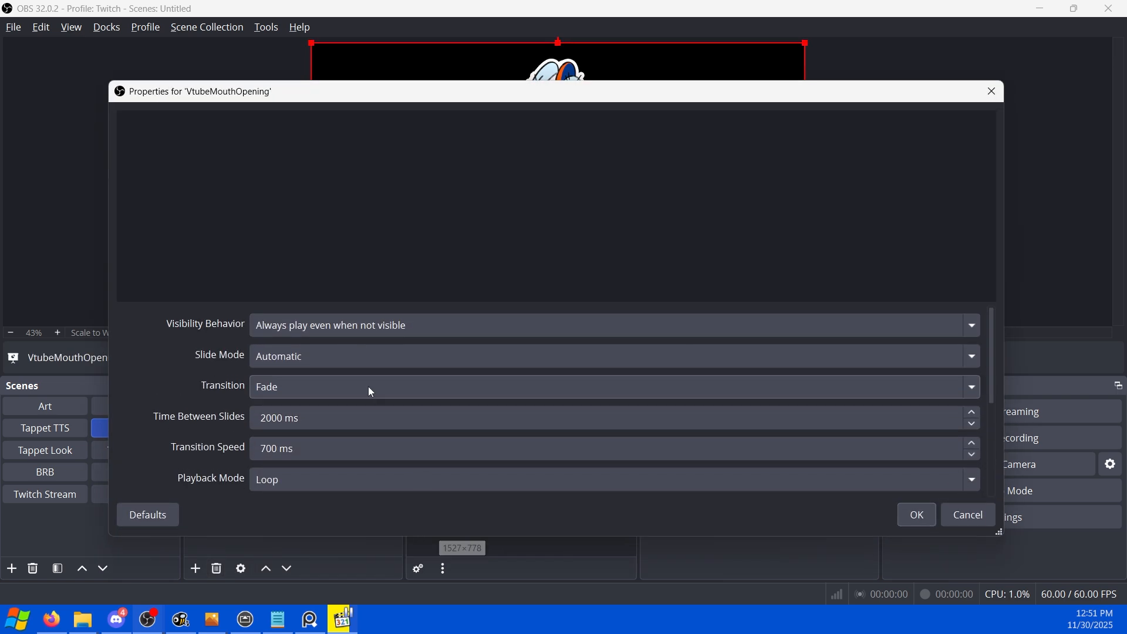
{"action": "left_click", "coordinate": [369, 323]}
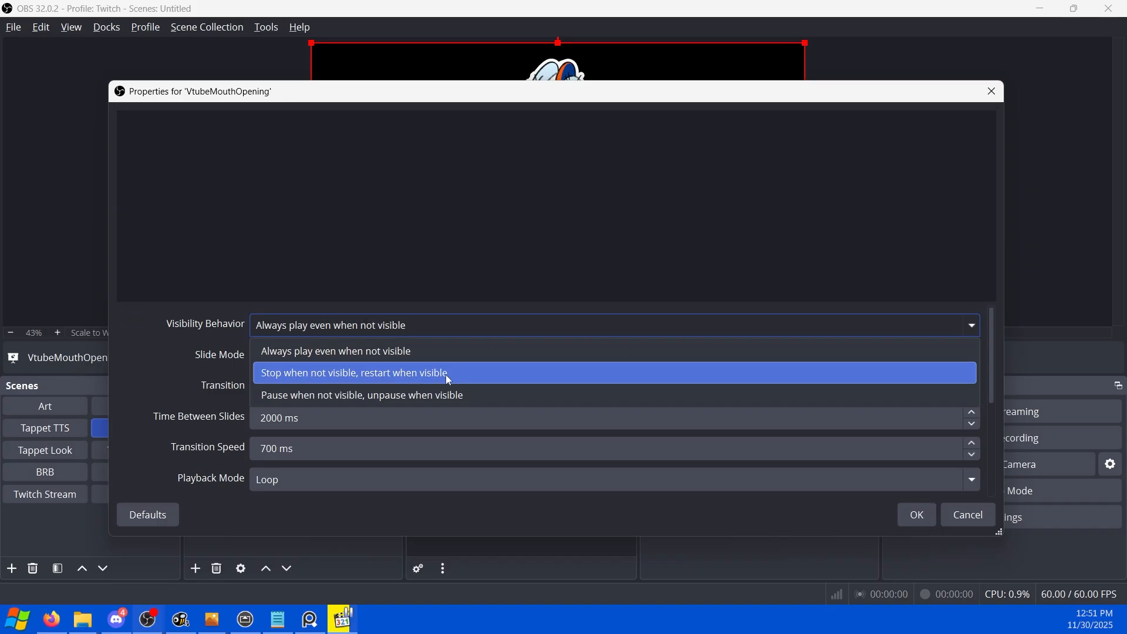
{"action": "left_click", "coordinate": [425, 375]}
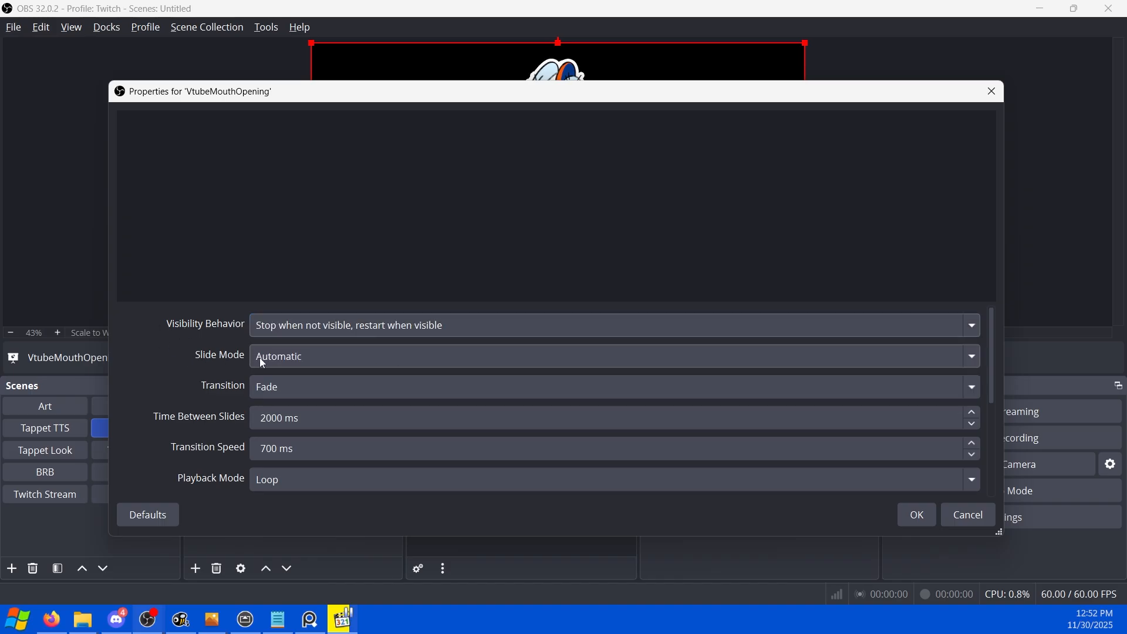
{"action": "left_click", "coordinate": [274, 391]}
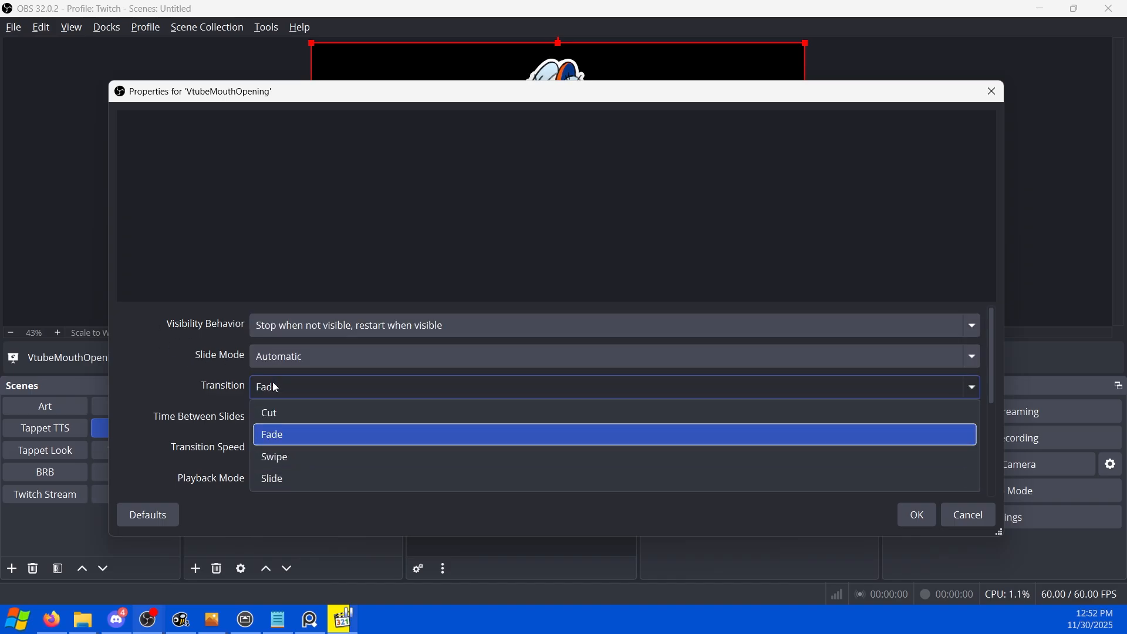
{"action": "left_click", "coordinate": [298, 408]}
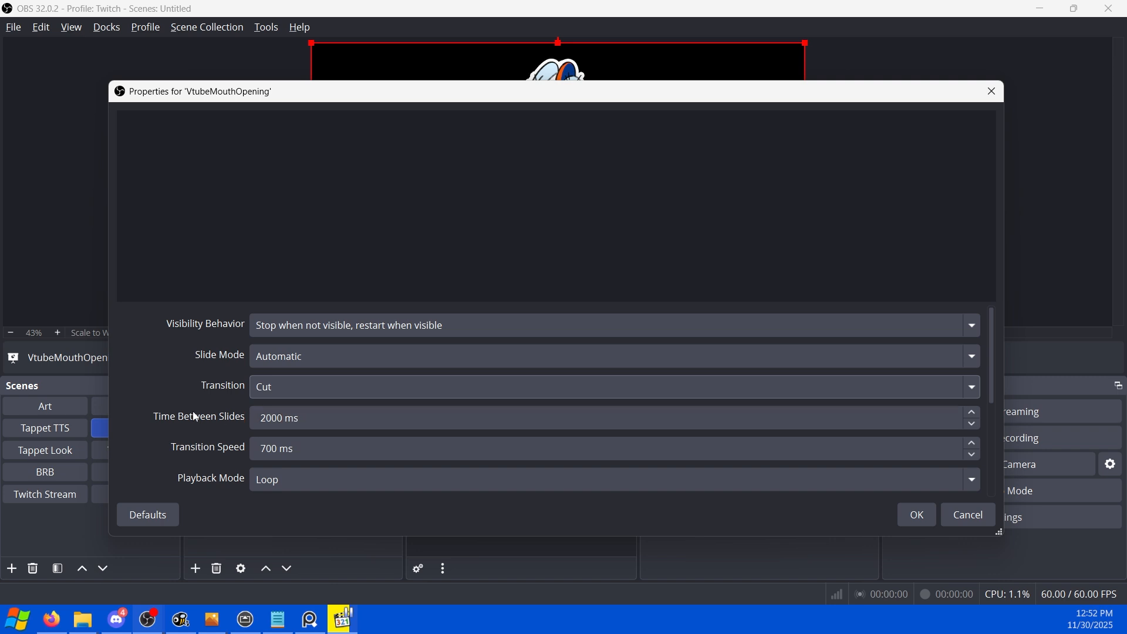
Set the slide show's time between slides to 50 ms and its transition speed to 0 ms.
{"action": "left_click", "coordinate": [290, 427]}
{"action": "left_click_drag", "start_coordinate": [325, 419], "coordinate": [242, 423]}
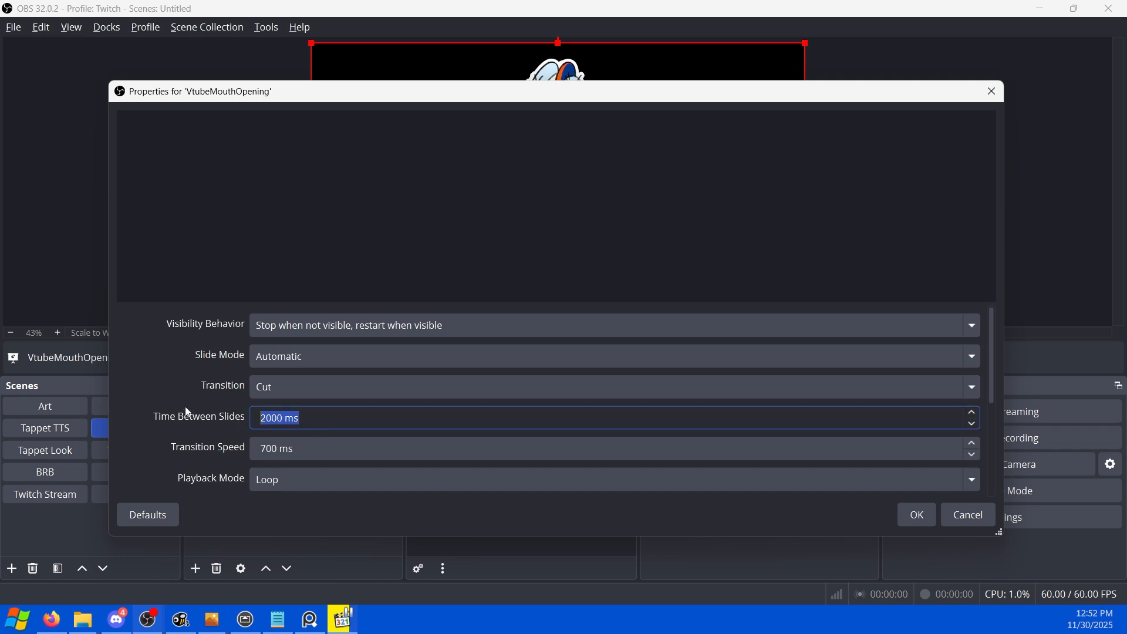
{"action": "type", "text": "50"}
{"action": "left_click", "coordinate": [200, 413]}
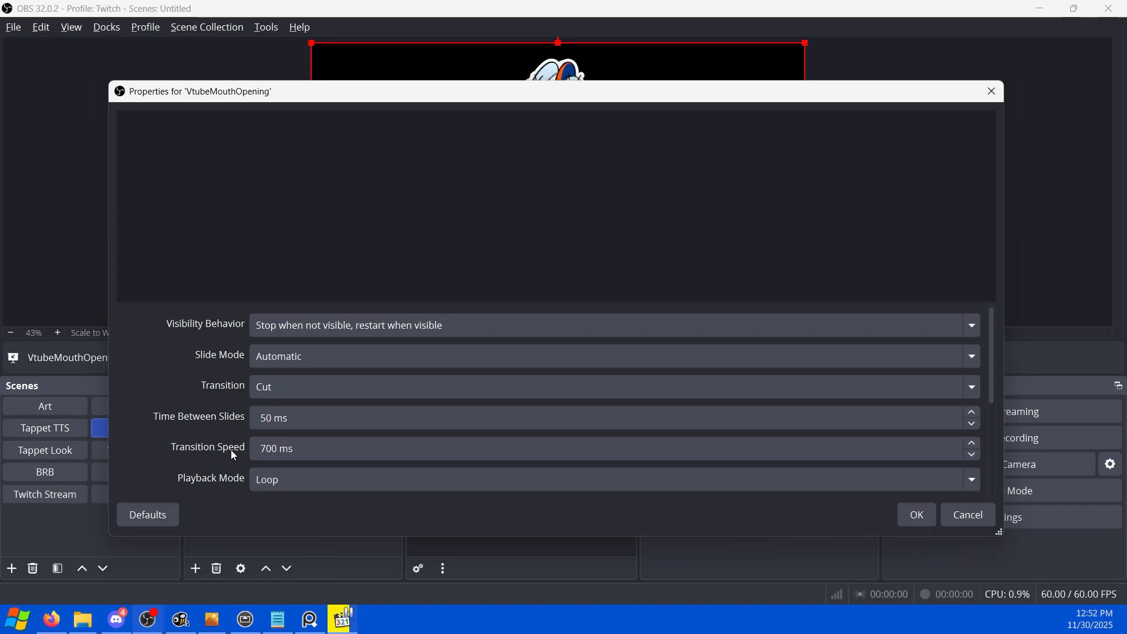
{"action": "left_click_drag", "start_coordinate": [320, 448], "coordinate": [225, 451]}
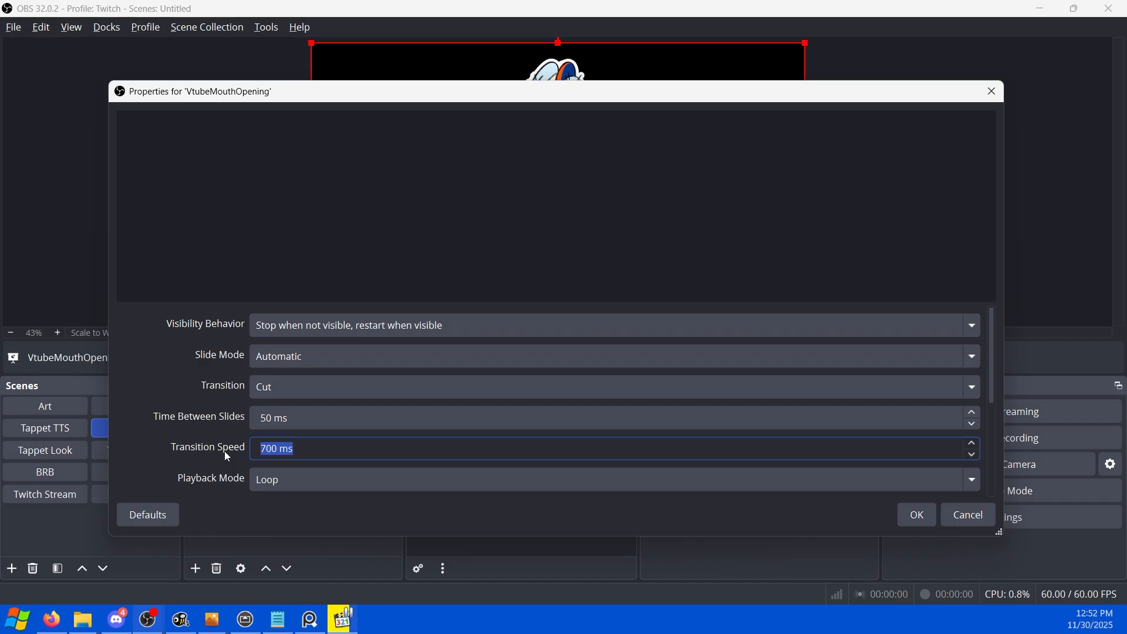
{"action": "type", "text": "0"}
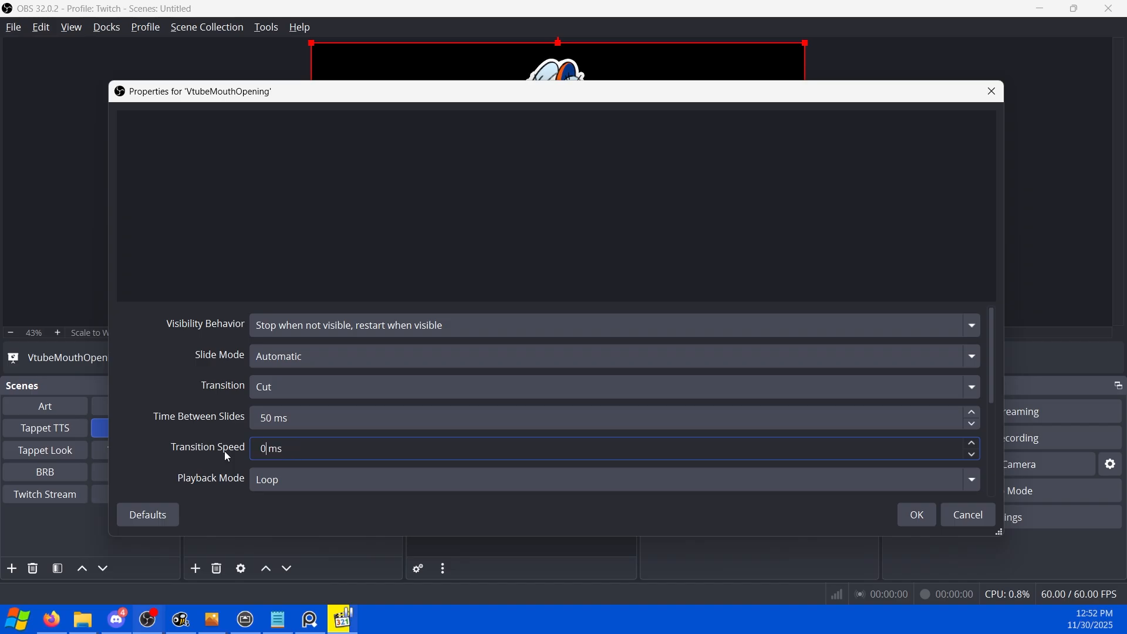
Set the playback mode of the VtubeMouthOpening slide show to Once.
{"action": "left_click", "coordinate": [260, 484]}
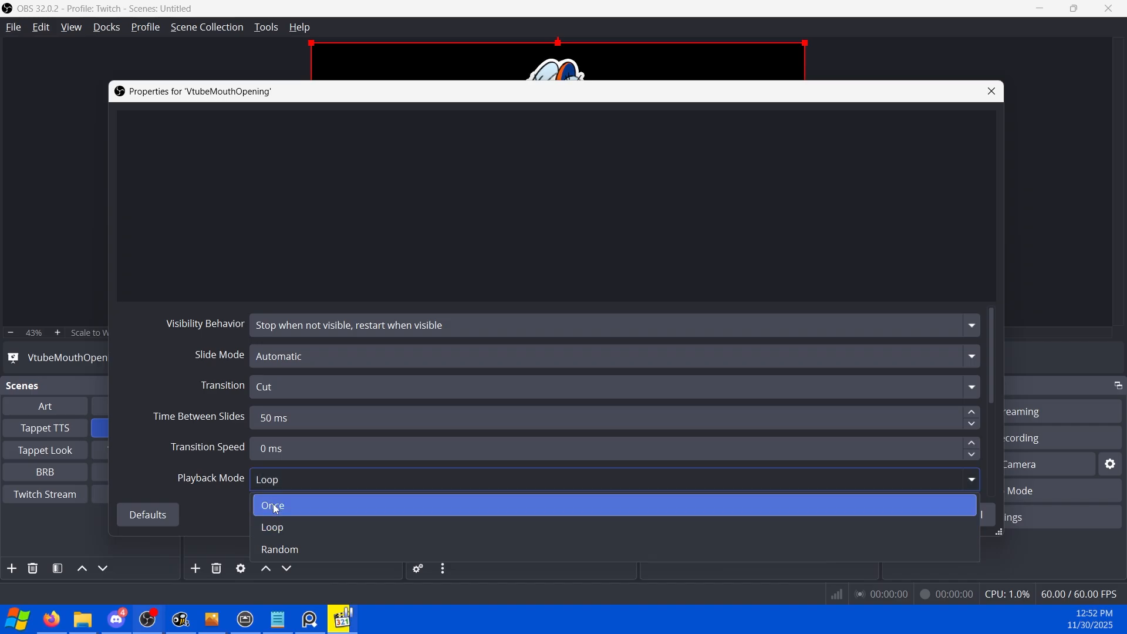
{"action": "left_click", "coordinate": [278, 507]}
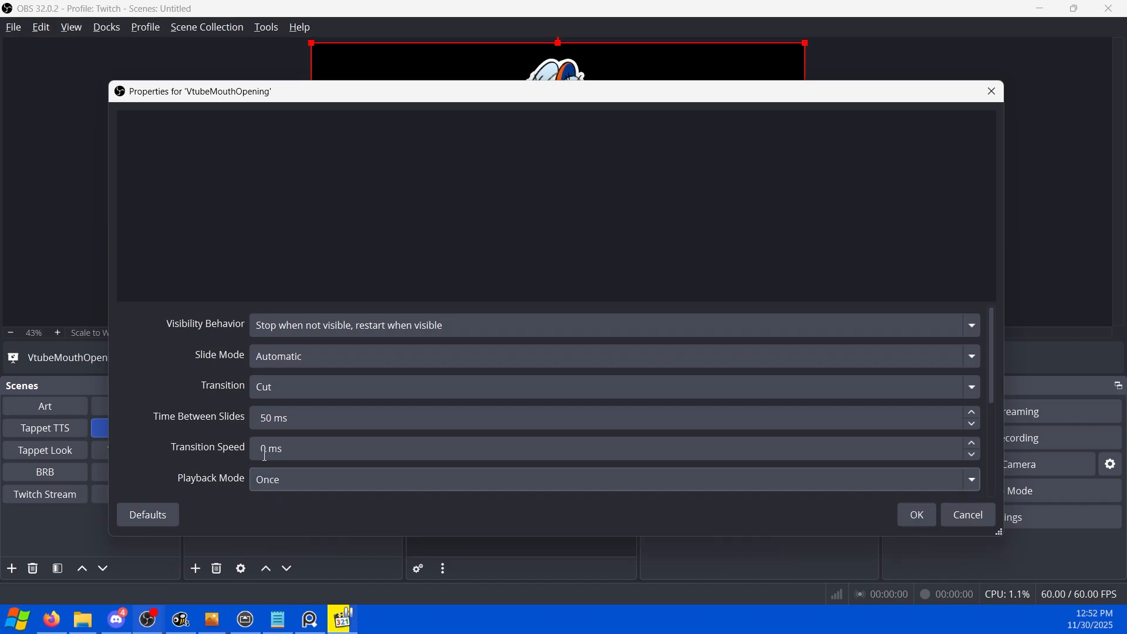
{"action": "scroll", "coordinate": [229, 388], "scroll_direction": "down", "scroll_amount": 3}
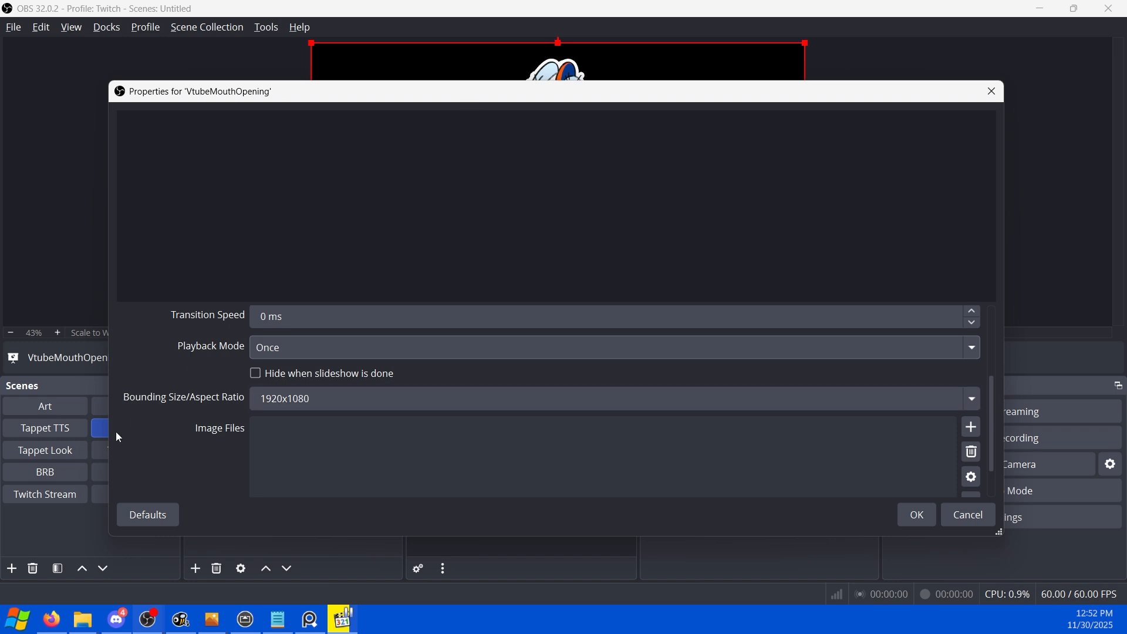
Add OpenMouth01.png and OpenMouth02.png to the VtubeMouthOpening slide show and accept its properties.
{"action": "left_click_drag", "start_coordinate": [351, 100], "coordinate": [679, 206]}
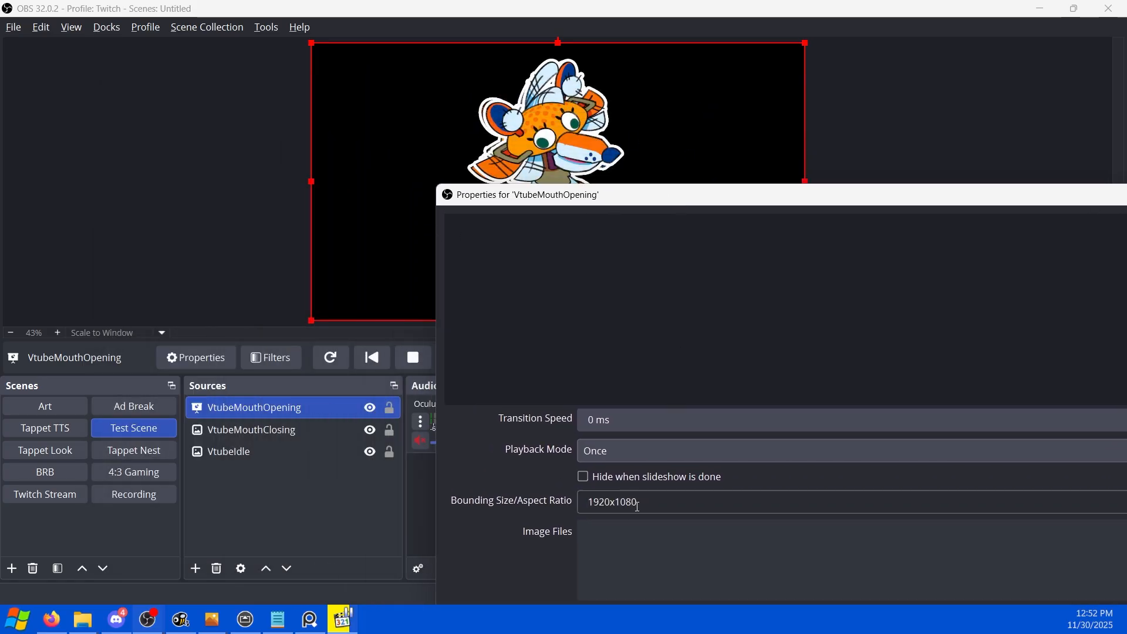
{"action": "left_click_drag", "start_coordinate": [760, 202], "coordinate": [433, 119]}
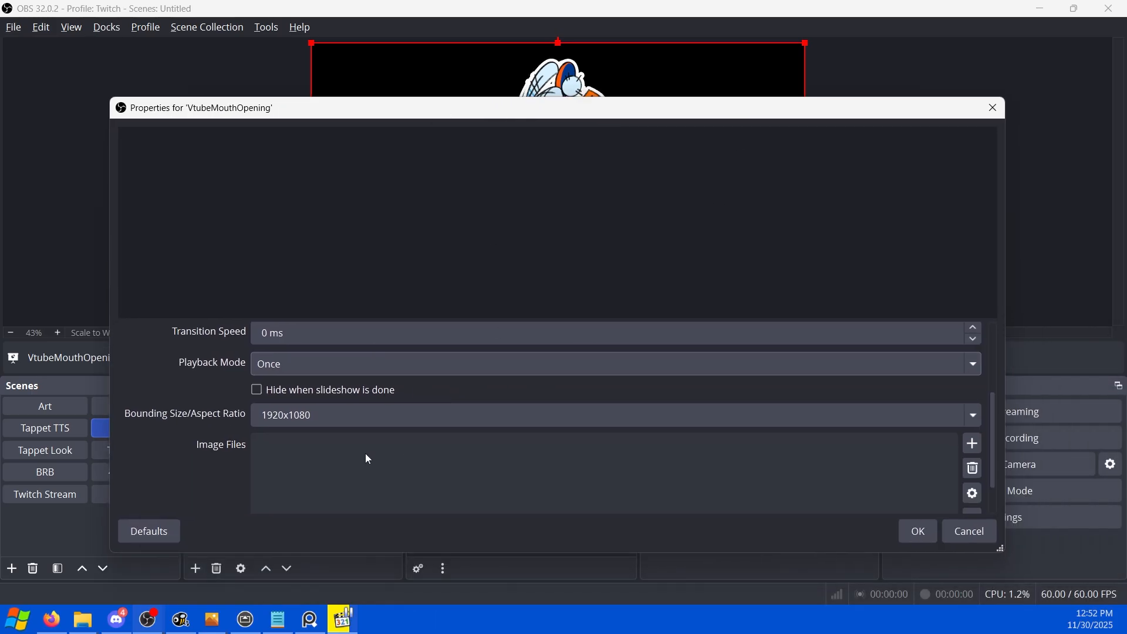
{"action": "scroll", "coordinate": [915, 457], "scroll_direction": "down", "scroll_amount": 2}
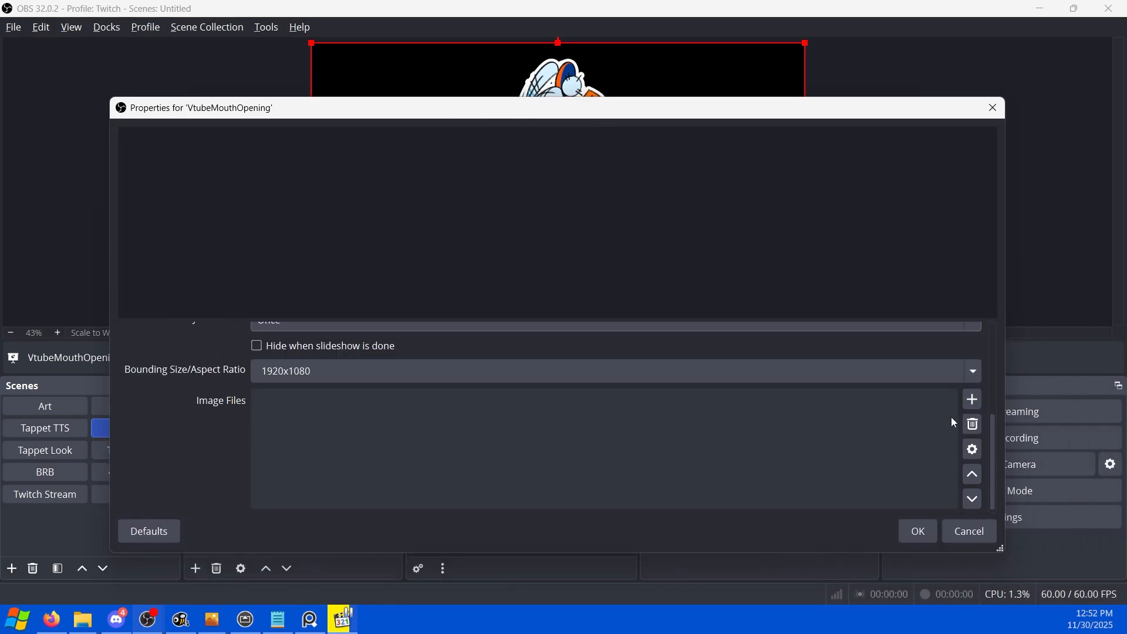
{"action": "left_click", "coordinate": [973, 400]}
{"action": "left_click", "coordinate": [993, 416]}
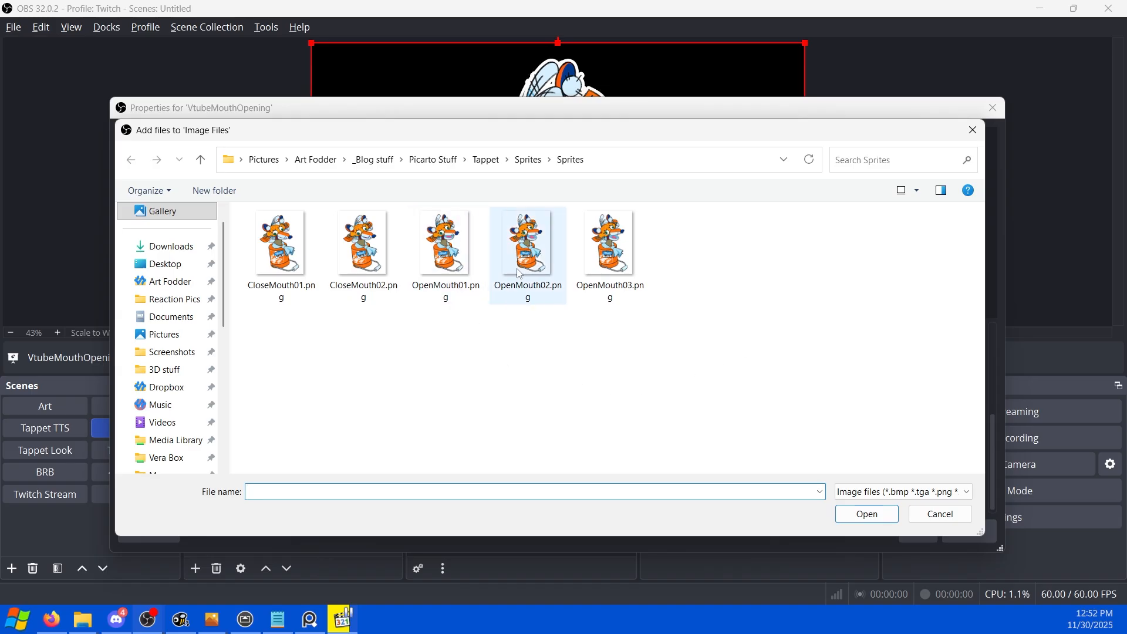
{"action": "double_click", "coordinate": [444, 253]}
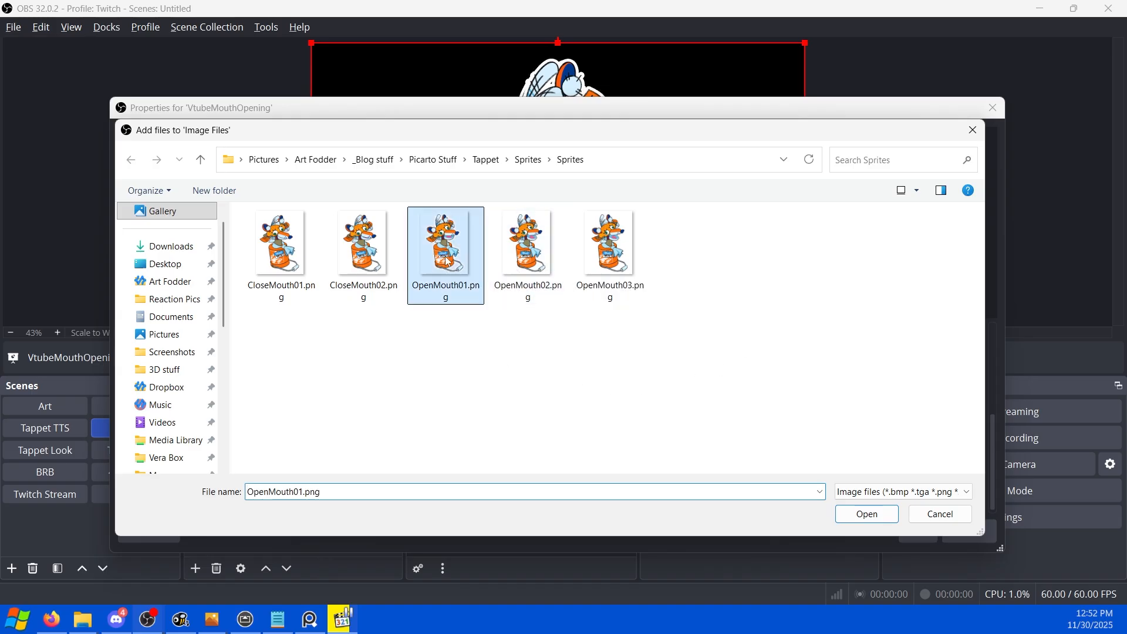
{"action": "left_click", "coordinate": [973, 400]}
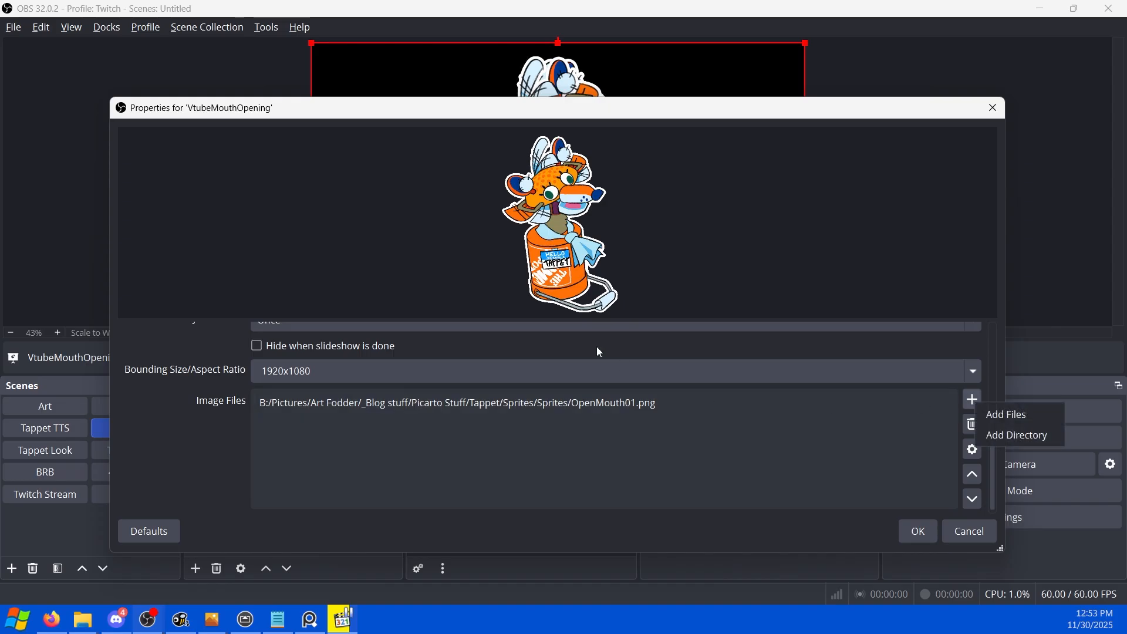
{"action": "left_click", "coordinate": [1031, 412]}
{"action": "double_click", "coordinate": [529, 273]}
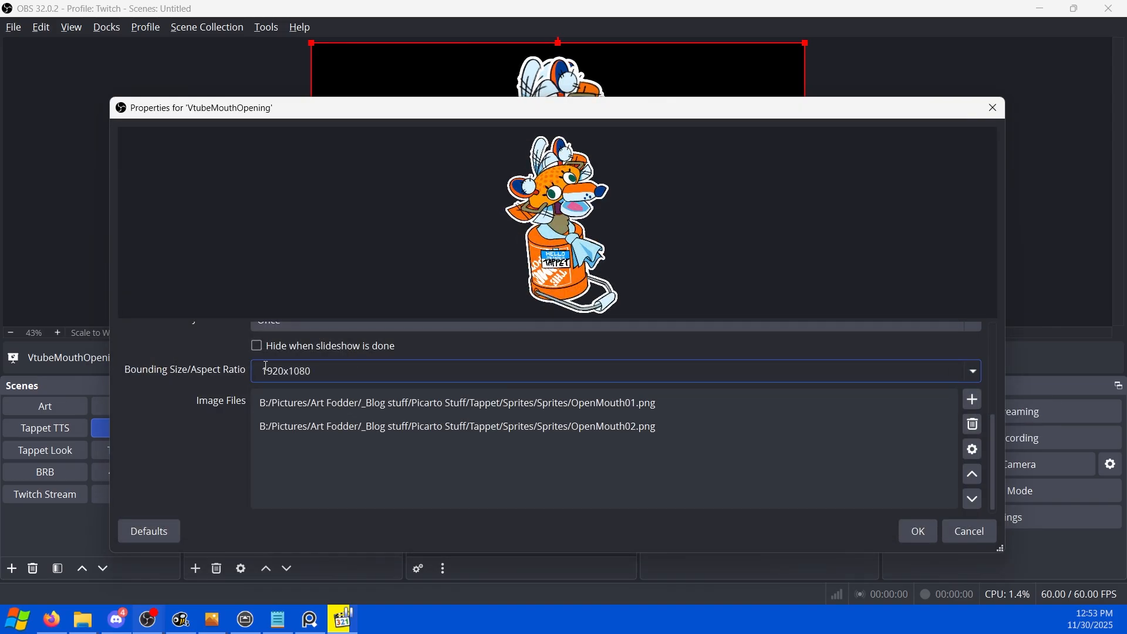
{"action": "scroll", "coordinate": [215, 355], "scroll_direction": "up", "scroll_amount": 3}
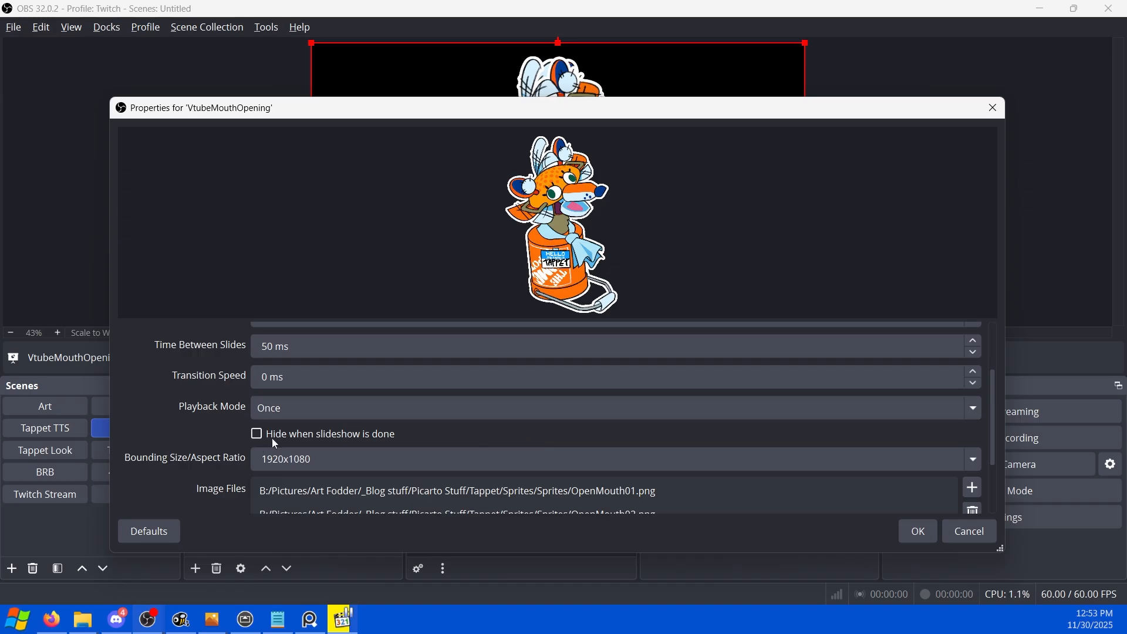
{"action": "scroll", "coordinate": [522, 424], "scroll_direction": "down", "scroll_amount": 1}
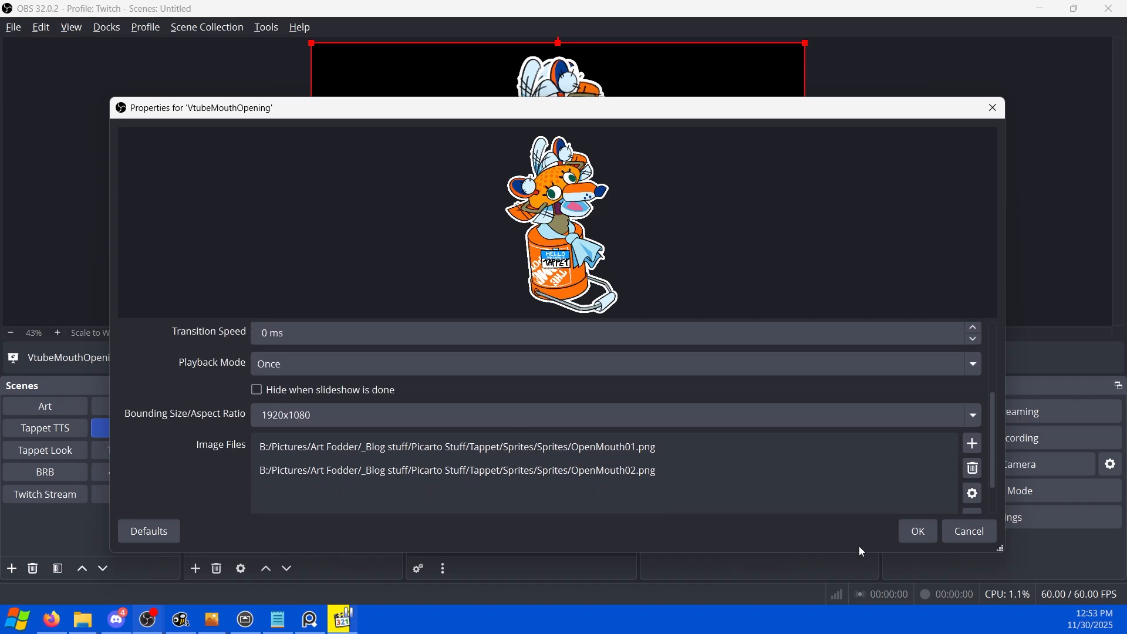
{"action": "left_click", "coordinate": [917, 532]}
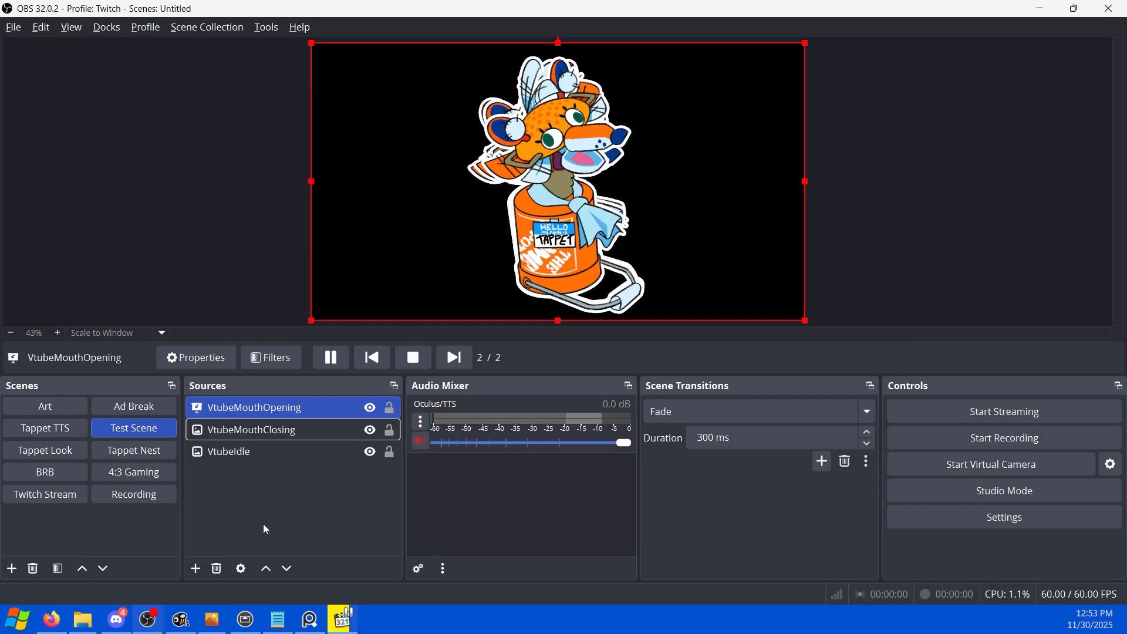
Create a new image slide show source named "VtubeMouthShout".
{"action": "left_click", "coordinate": [196, 568]}
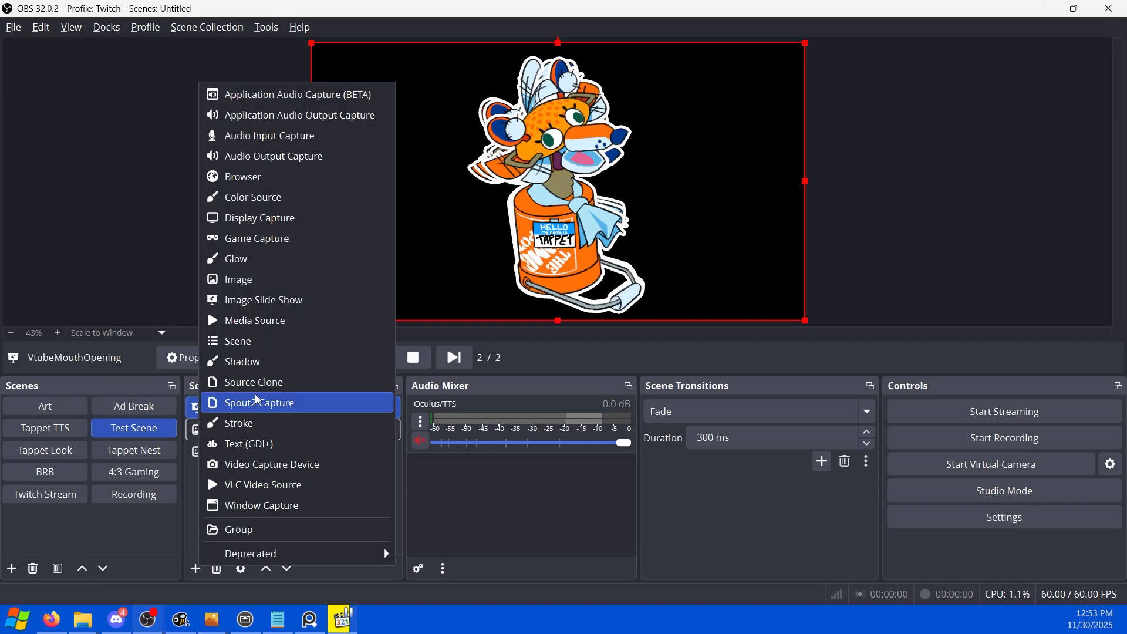
{"action": "left_click", "coordinate": [282, 300]}
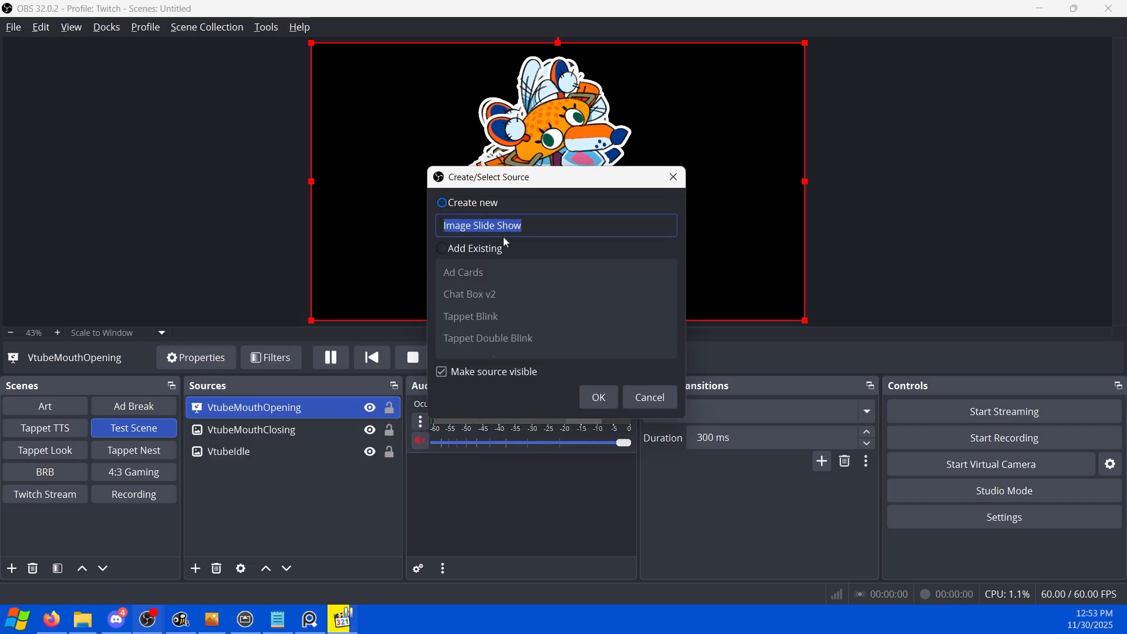
{"action": "type", "text": "VtubeMouthShout"}
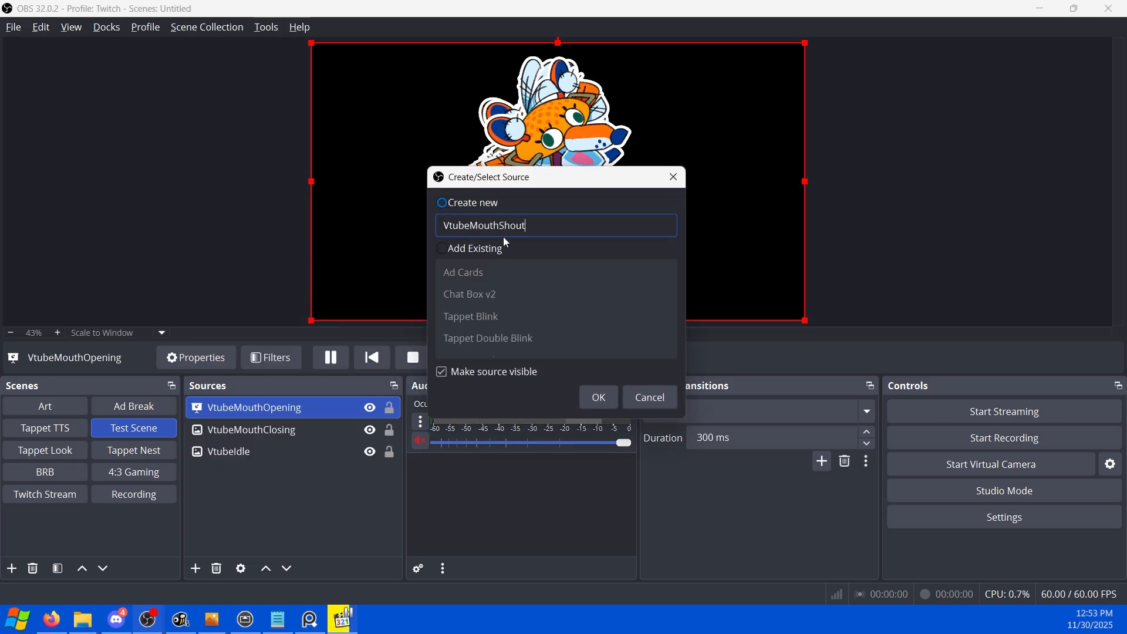
{"action": "key", "text": "Return"}
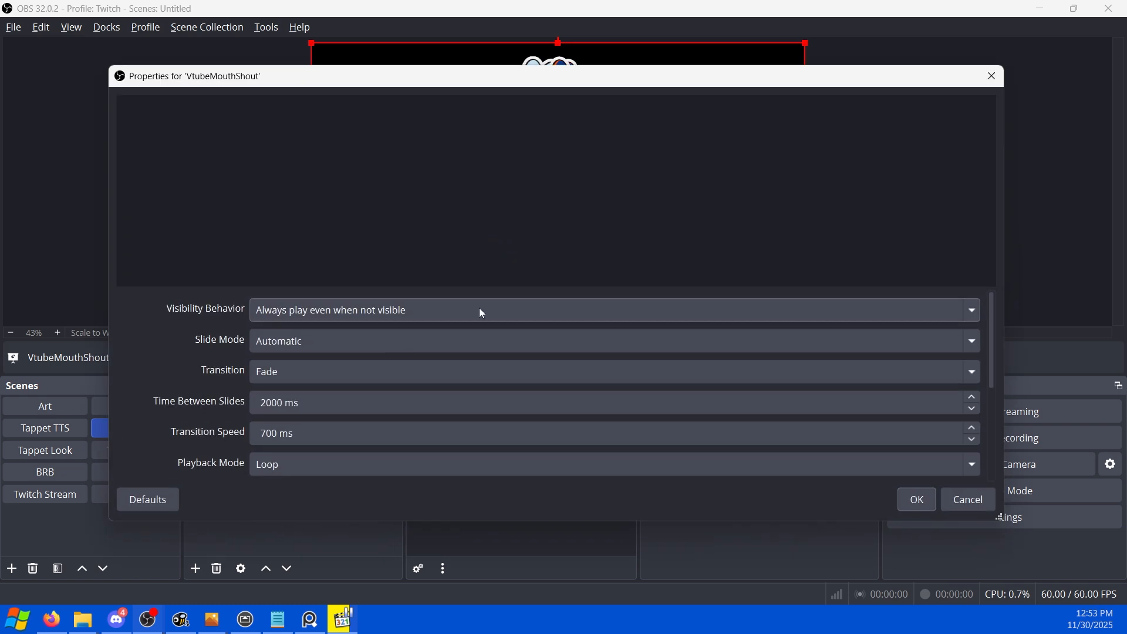
Set VtubeMouthShout's visibility behavior to "Stop when not visible, restart when visible" and its transition to Cut.
{"action": "left_click", "coordinate": [399, 313]}
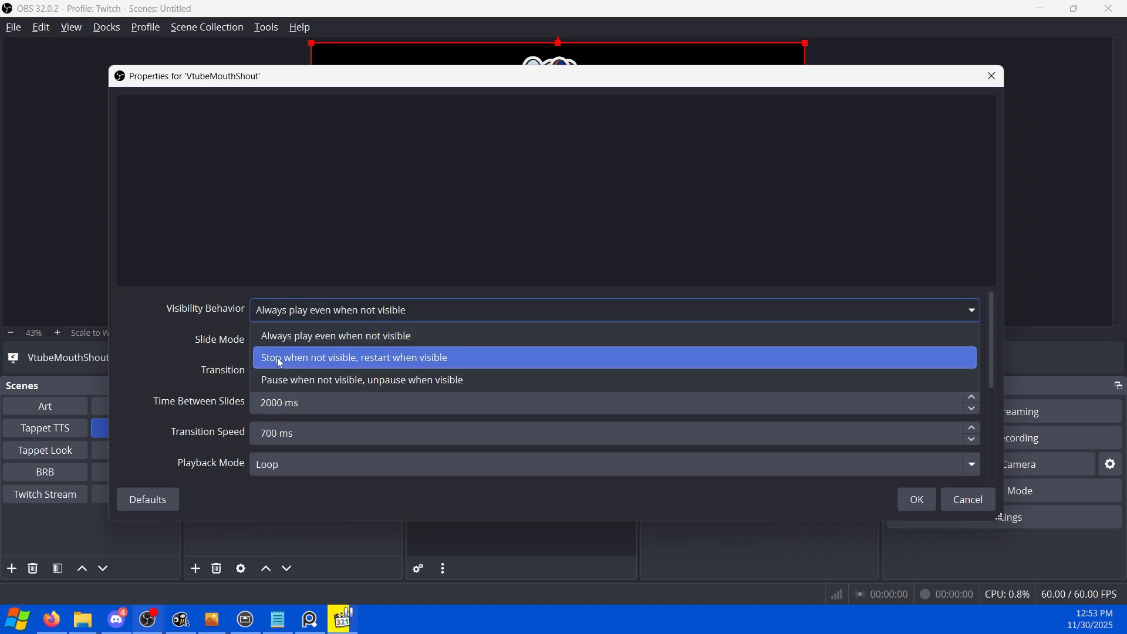
{"action": "left_click", "coordinate": [410, 358]}
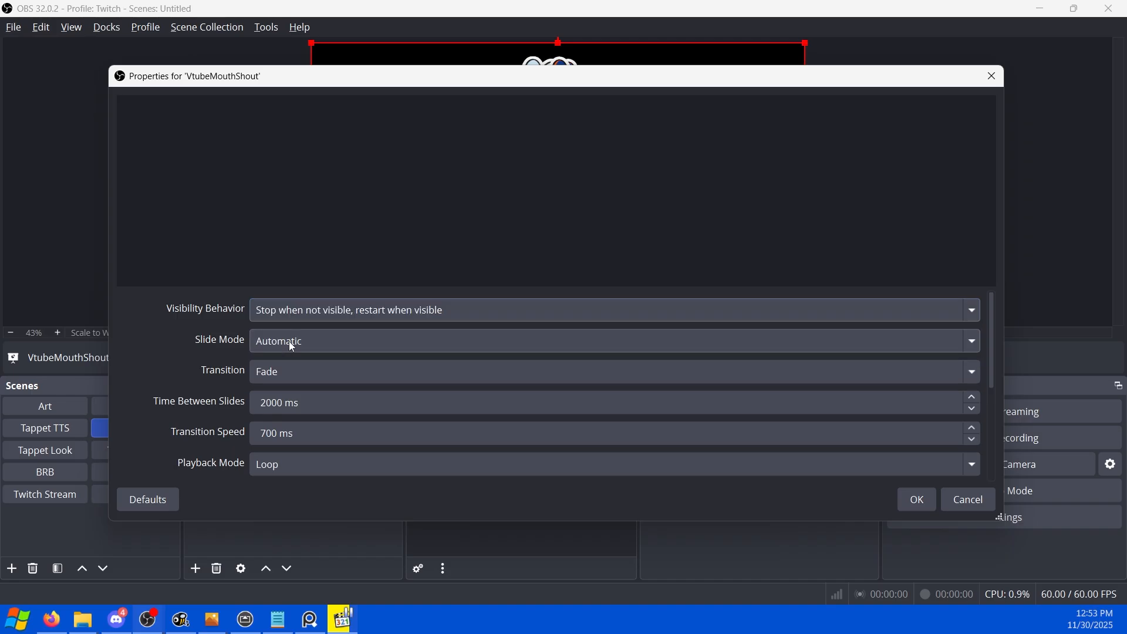
{"action": "left_click", "coordinate": [293, 374]}
{"action": "left_click", "coordinate": [302, 397]}
Set VtubeMouthShout's time between slides to 50 ms and its transition speed to 0 ms.
{"action": "key", "text": "Tab"}
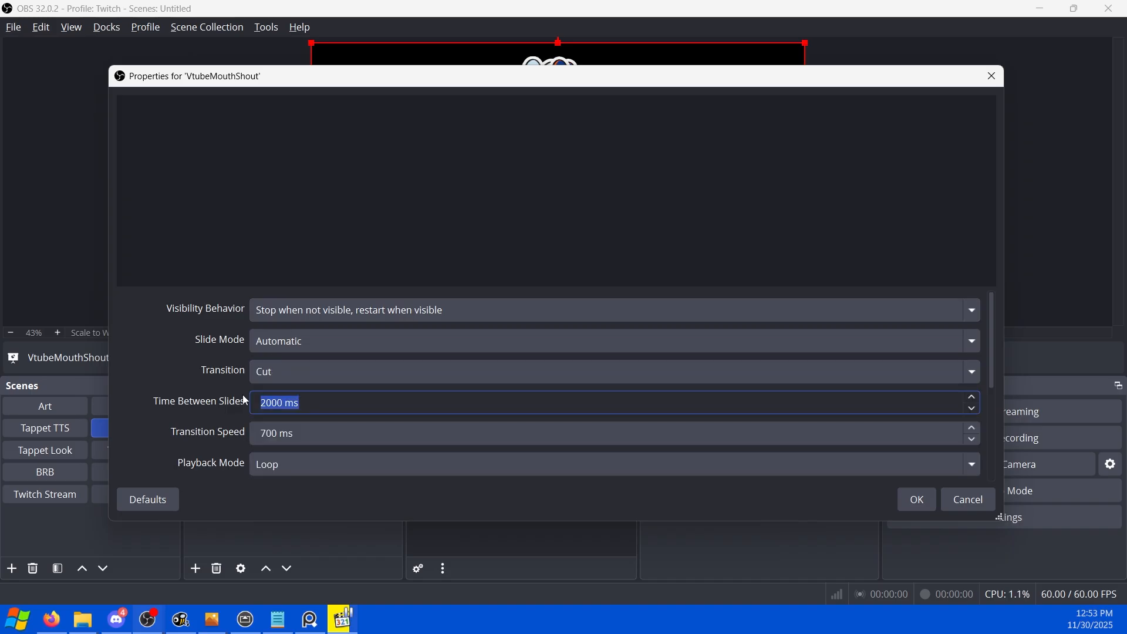
{"action": "type", "text": "50"}
{"action": "left_click", "coordinate": [311, 435]}
{"action": "left_click_drag", "start_coordinate": [311, 434], "coordinate": [237, 444]}
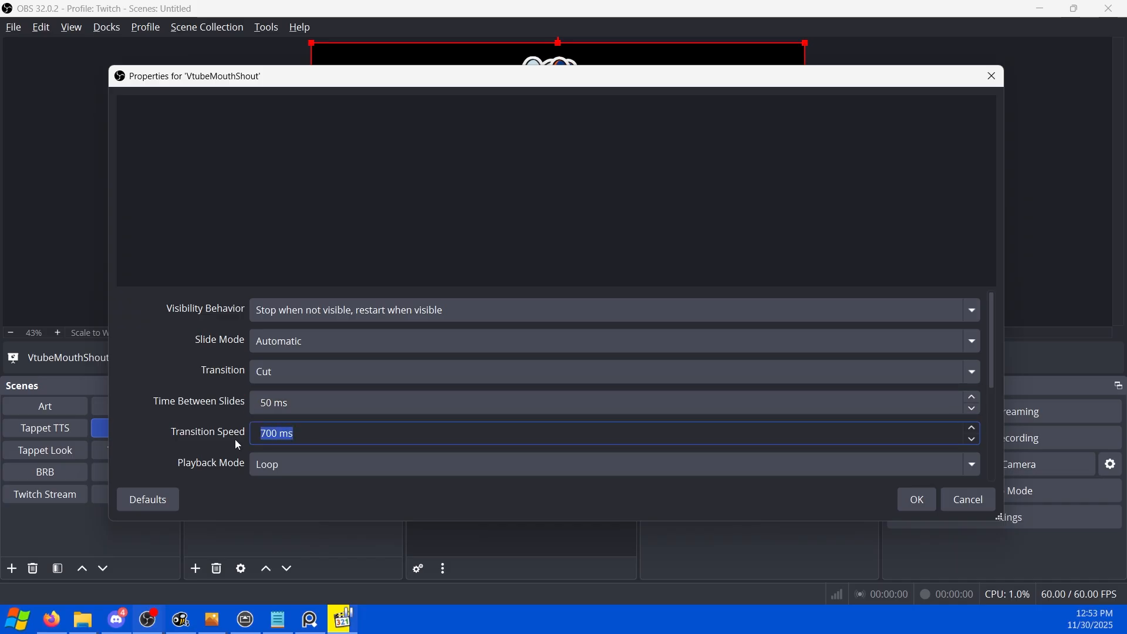
{"action": "type", "text": "0"}
Add OpenMouth02.png and OpenMouth03.png to the VtubeMouthShout slide show and accept its properties.
{"action": "scroll", "coordinate": [217, 428], "scroll_direction": "down", "scroll_amount": 2}
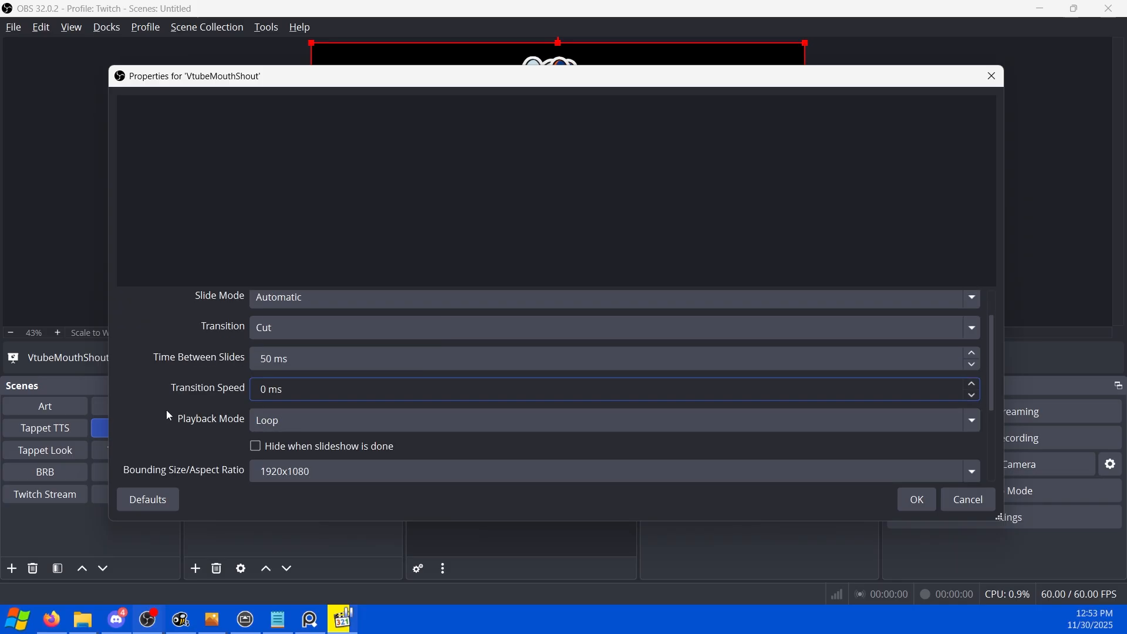
{"action": "scroll", "coordinate": [176, 405], "scroll_direction": "down", "scroll_amount": 1}
{"action": "scroll", "coordinate": [212, 391], "scroll_direction": "down", "scroll_amount": 1}
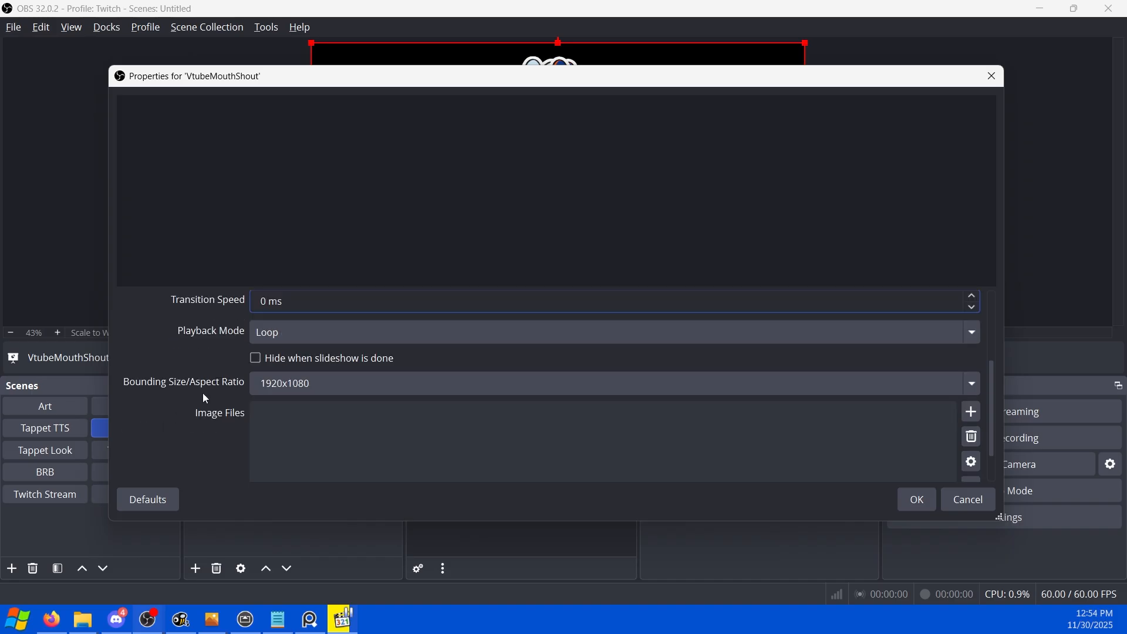
{"action": "scroll", "coordinate": [411, 411], "scroll_direction": "down", "scroll_amount": 1}
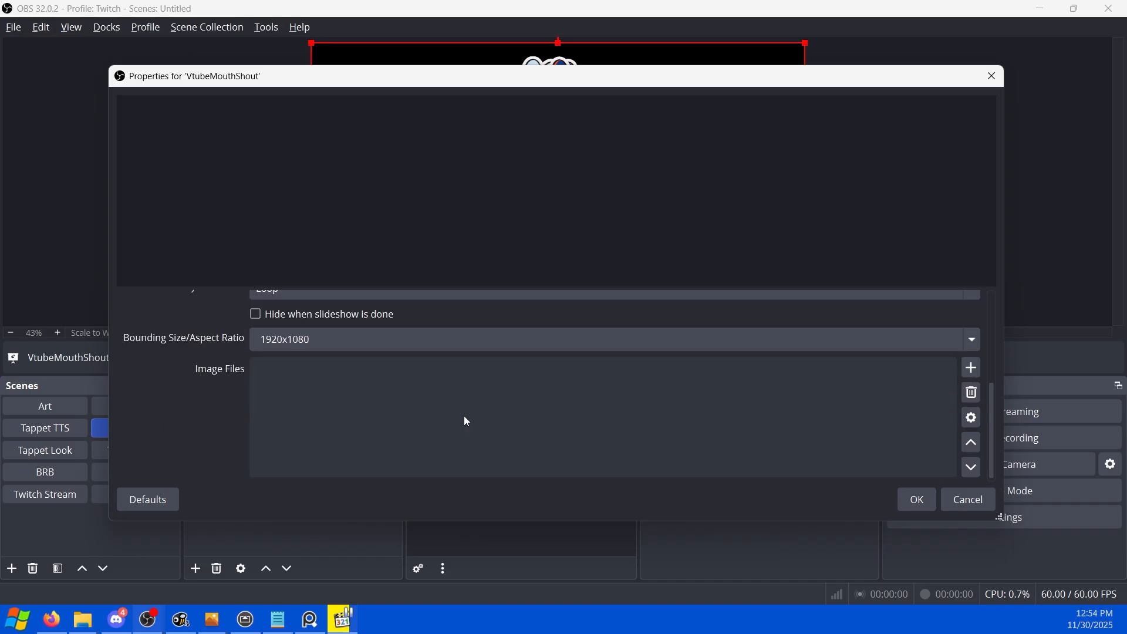
{"action": "left_click", "coordinate": [972, 368]}
{"action": "left_click", "coordinate": [987, 379]}
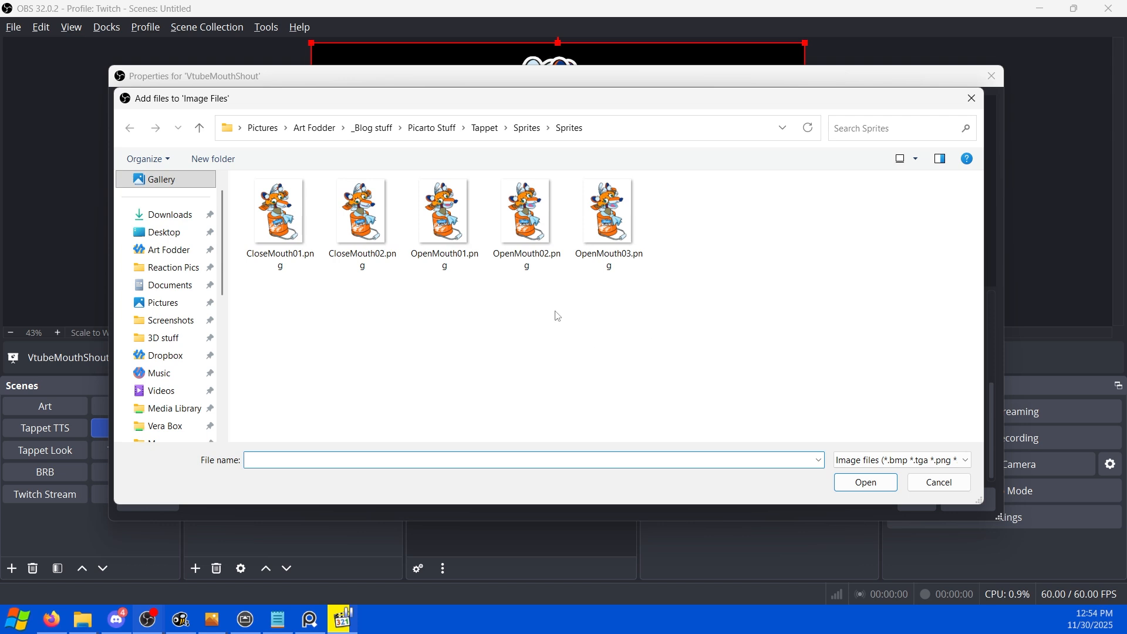
{"action": "double_click", "coordinate": [525, 223]}
{"action": "left_click", "coordinate": [972, 369]}
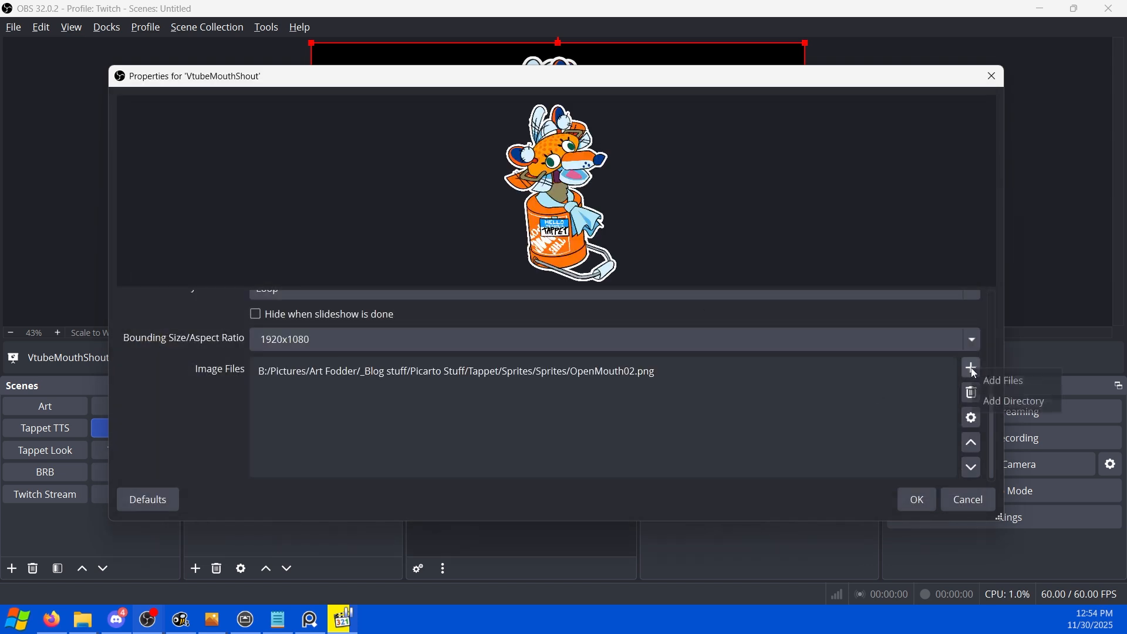
{"action": "left_click", "coordinate": [993, 379]}
{"action": "double_click", "coordinate": [598, 241]}
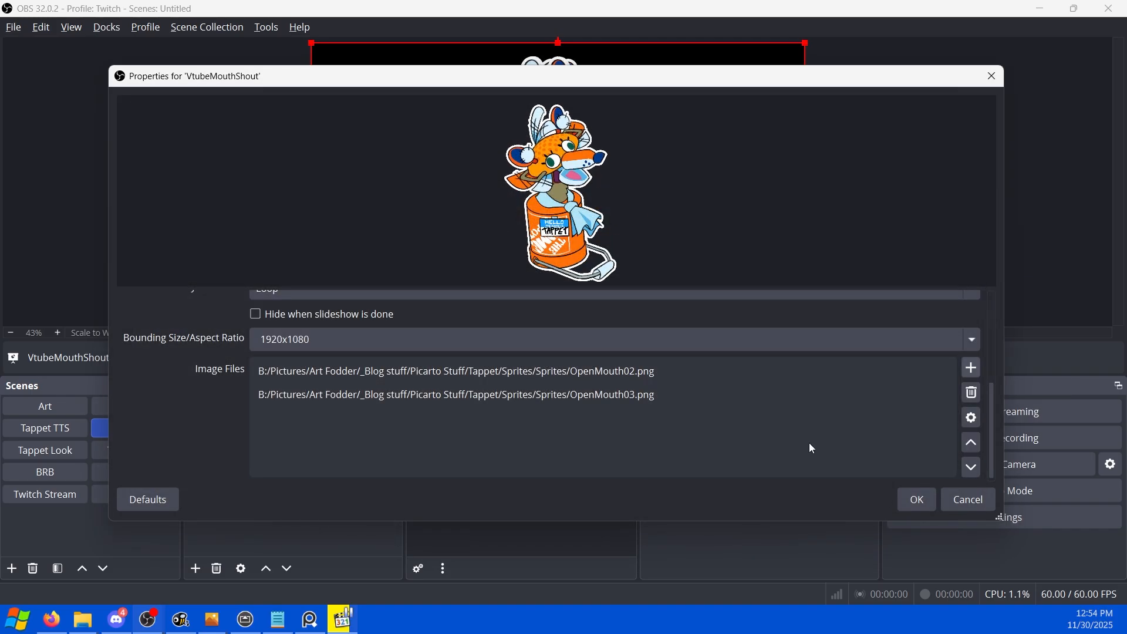
{"action": "left_click", "coordinate": [918, 499]}
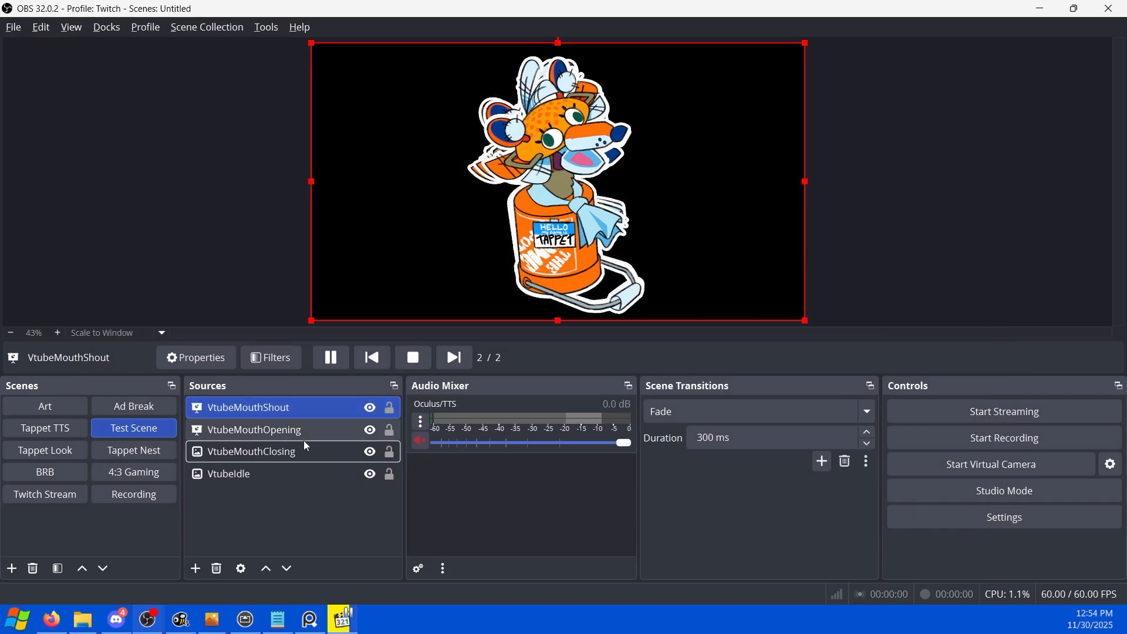
Reorder the test scene's sources from front to back as VtubeIdle, VtubeMouthClosing, VtubeMouthOpening, VtubeMouthShout.
{"action": "mouse_move", "coordinate": [284, 476]}
{"action": "left_mouse_down"}
{"action": "mouse_move", "coordinate": [271, 405]}
{"action": "mouse_move", "coordinate": [282, 479]}
{"action": "left_mouse_up"}
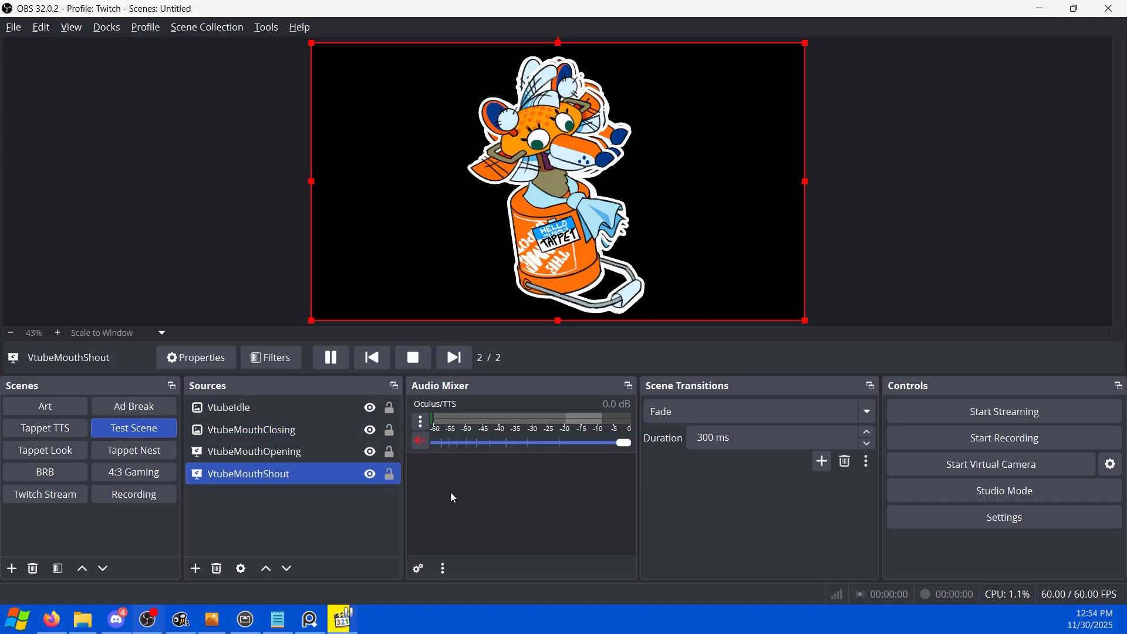
Add an audio input capture source named "VtubeMic" with Microphone (Yeti Stereo Microphone) as its device.
{"action": "left_click", "coordinate": [196, 568]}
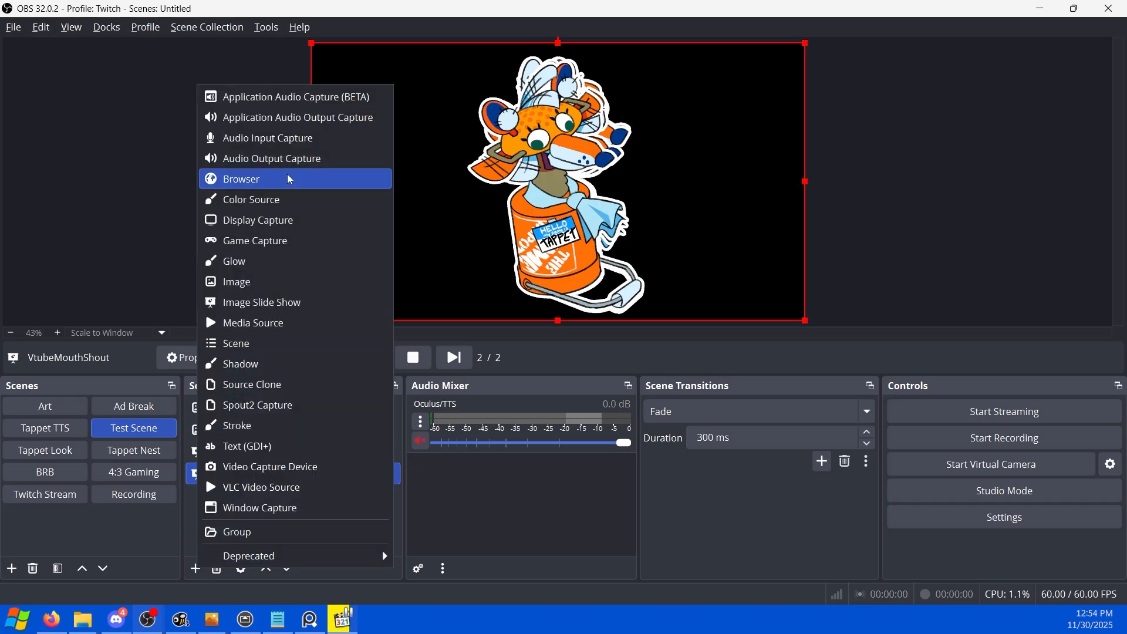
{"action": "left_click", "coordinate": [299, 138]}
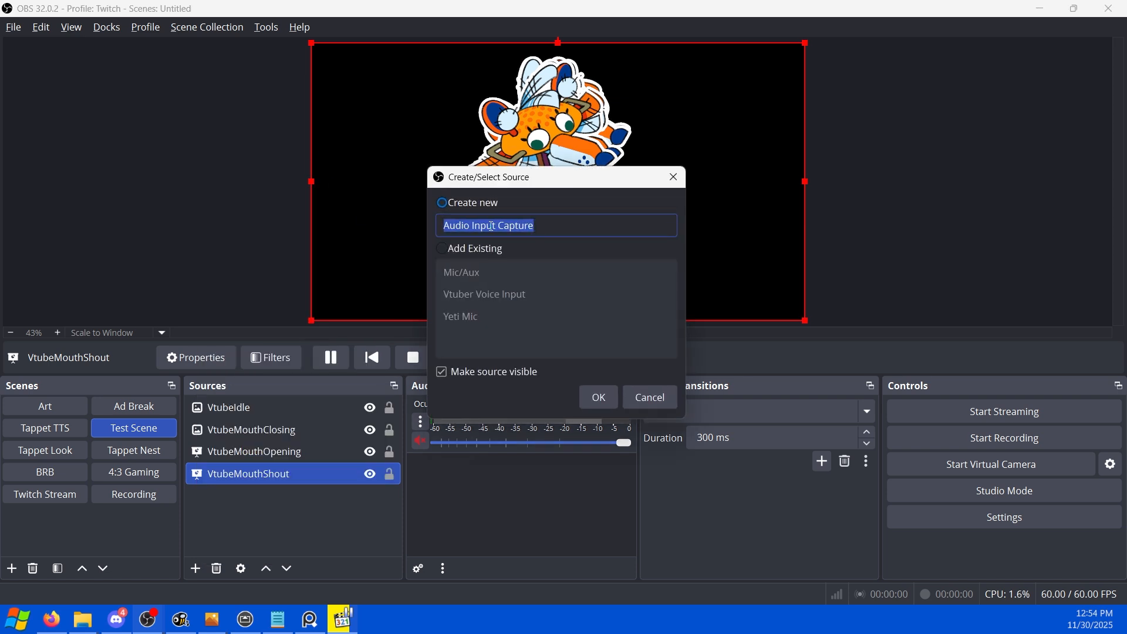
{"action": "type", "text": "VtubeMic"}
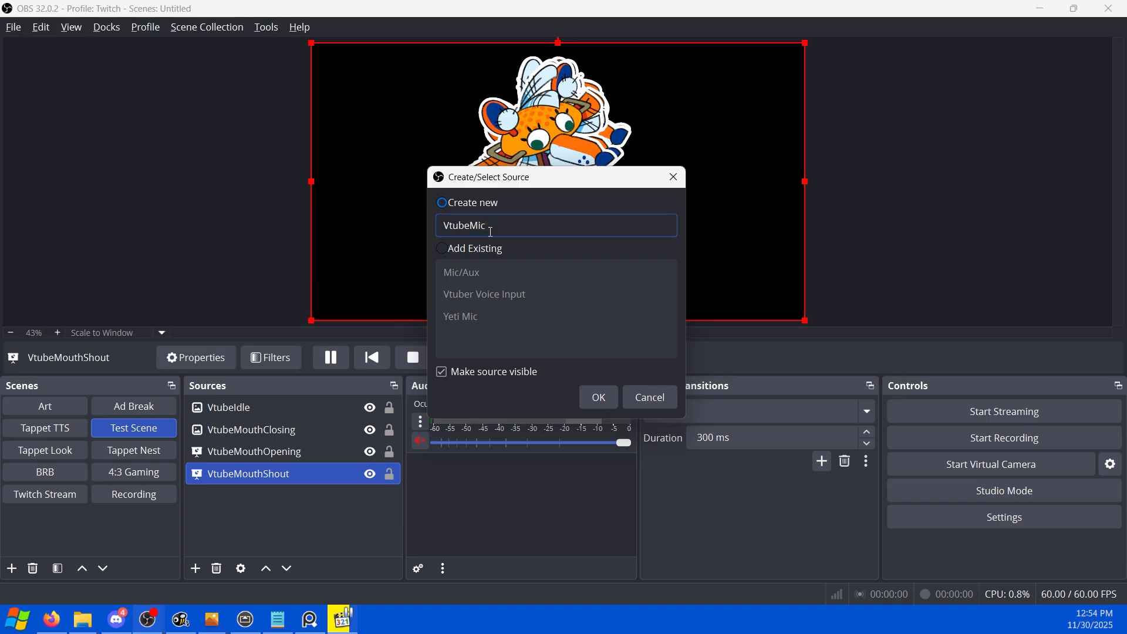
{"action": "left_click", "coordinate": [597, 397]}
{"action": "left_click", "coordinate": [372, 117]}
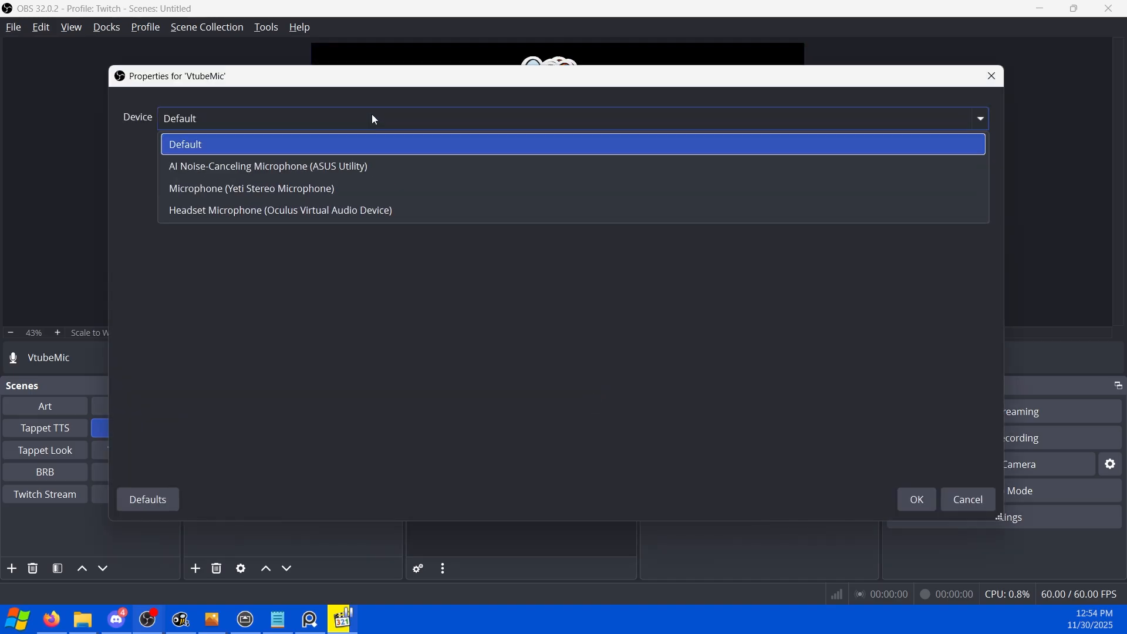
{"action": "left_click", "coordinate": [313, 189]}
{"action": "left_click", "coordinate": [917, 499]}
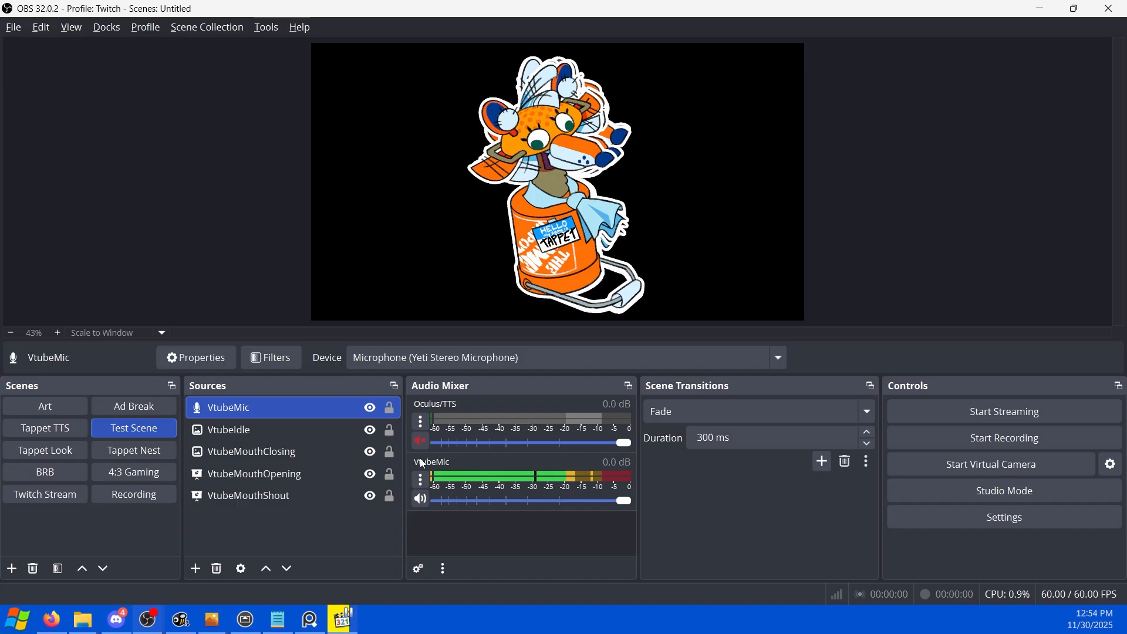
Copy the filters of the Vtuber Voice Input audio source from the Art scene.
{"action": "left_click", "coordinate": [79, 415]}
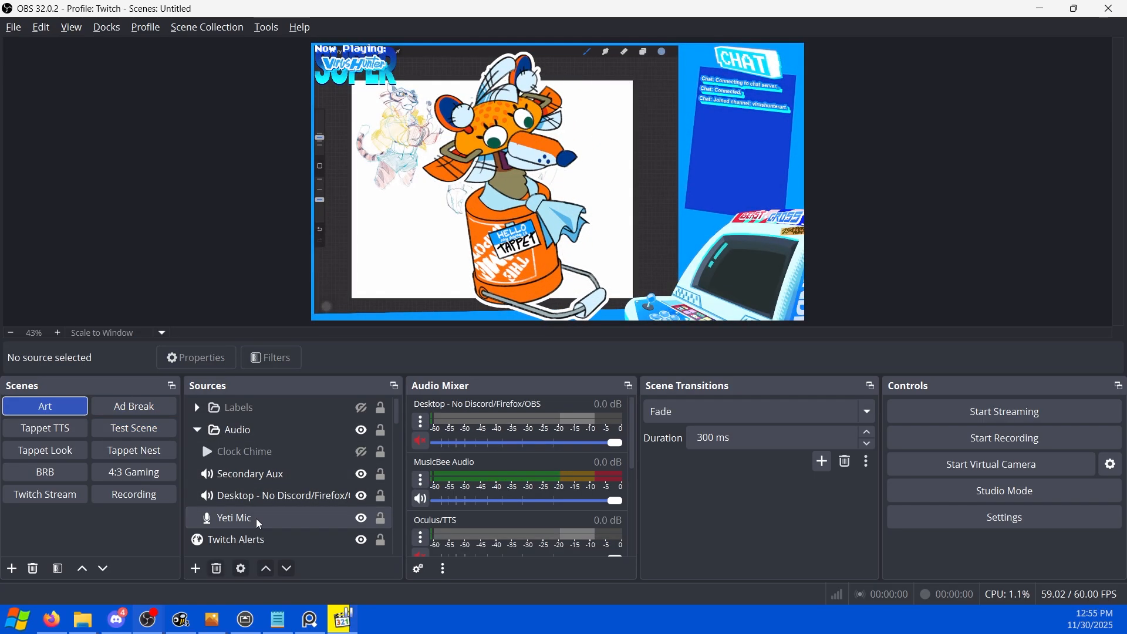
{"action": "scroll", "coordinate": [486, 473], "scroll_direction": "down", "scroll_amount": 3}
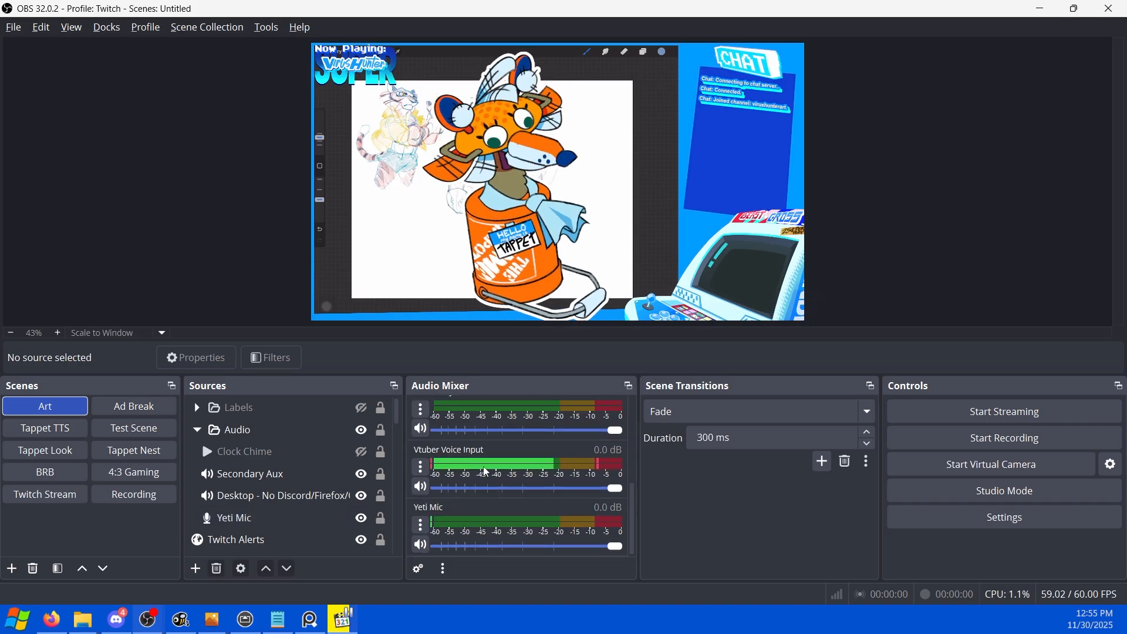
{"action": "right_click", "coordinate": [505, 445]}
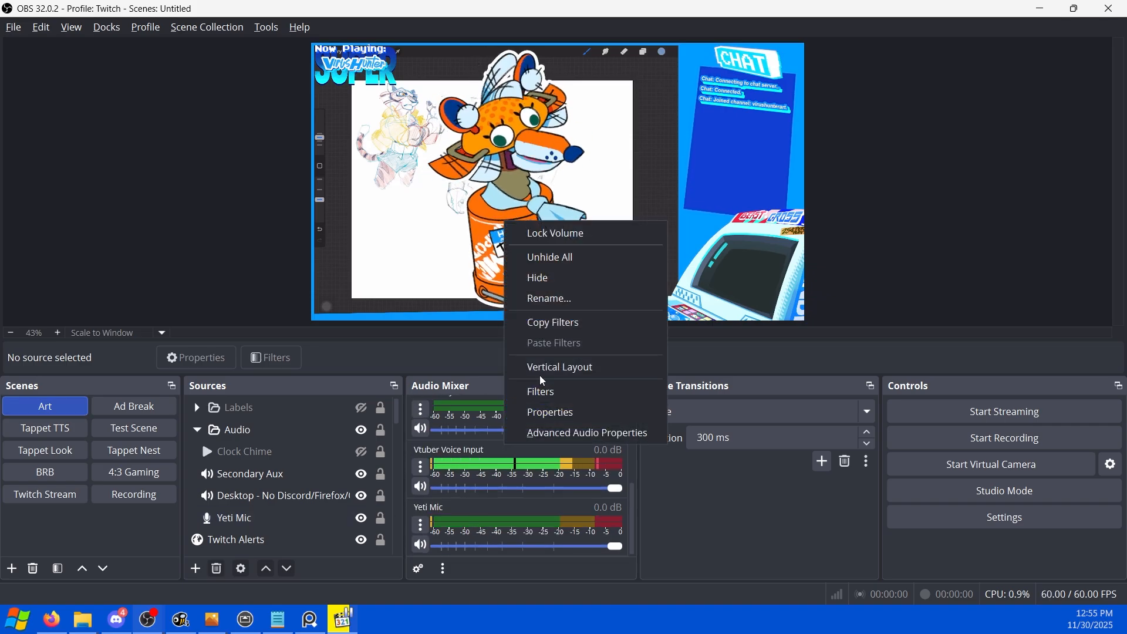
{"action": "left_click", "coordinate": [549, 324]}
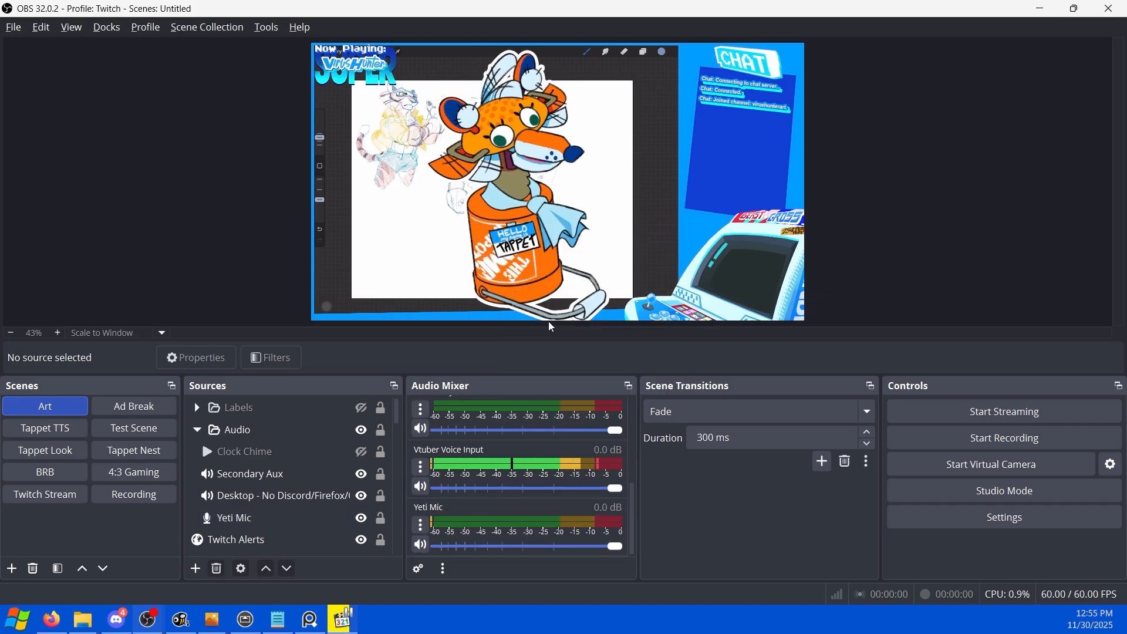
Paste the copied filters onto the VtubeMic audio source in the test scene.
{"action": "left_click", "coordinate": [136, 437]}
{"action": "right_click", "coordinate": [492, 465]}
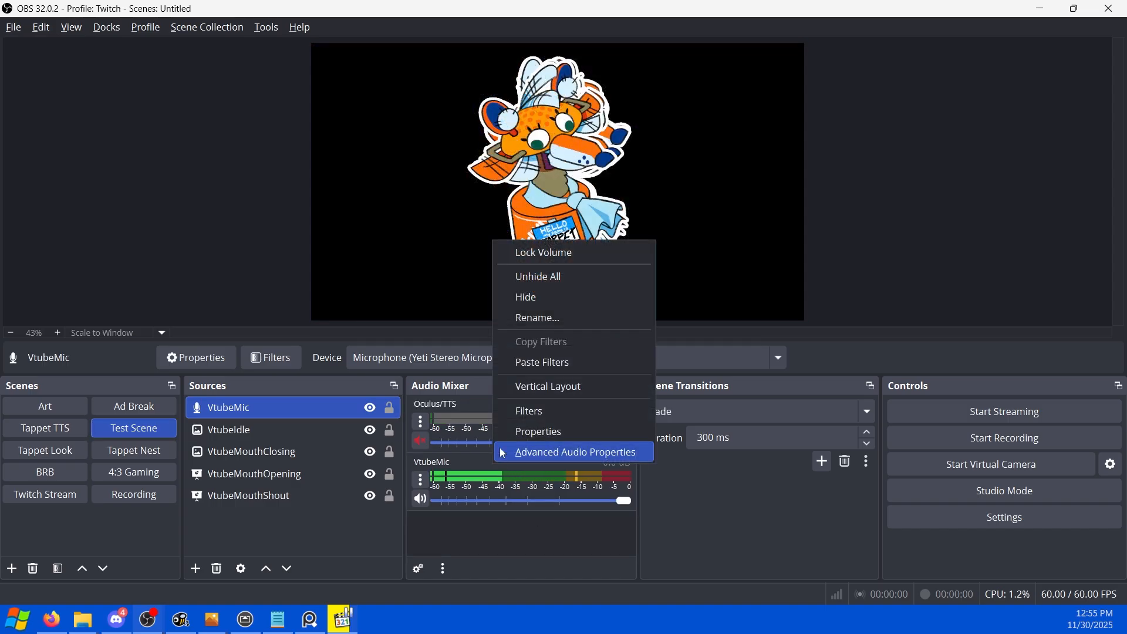
{"action": "left_click", "coordinate": [542, 363]}
Remove the six Tappet filters from VtubeMic: Idle, Close Mouth Start and Stop, Open Mouth Start and Stop, and Open Shout Loop.
{"action": "right_click", "coordinate": [520, 457]}
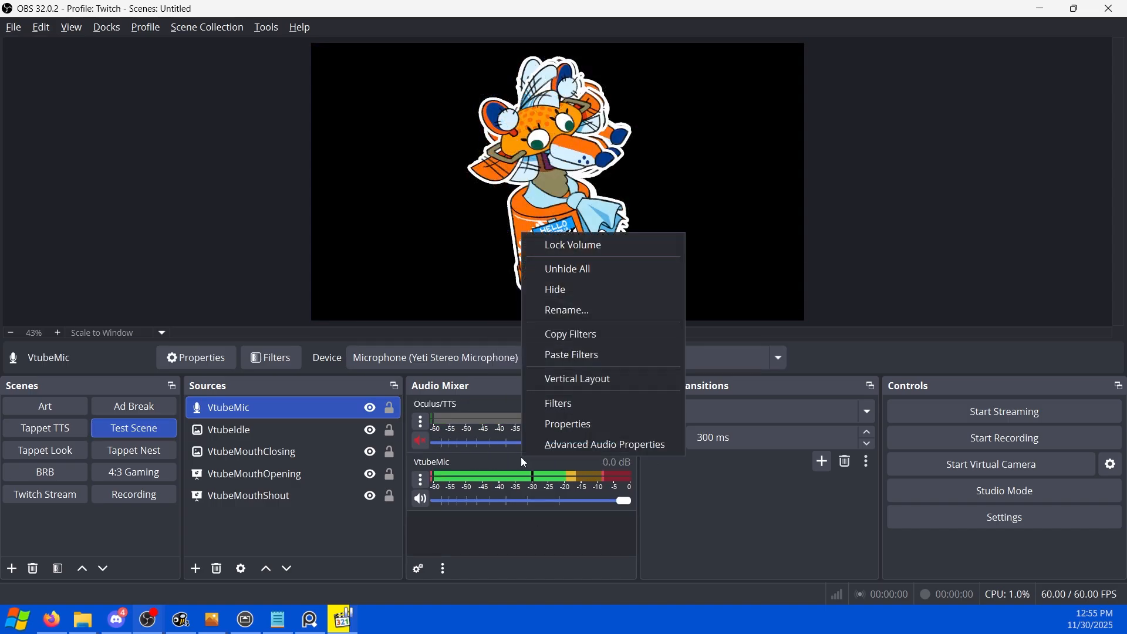
{"action": "left_click", "coordinate": [569, 404]}
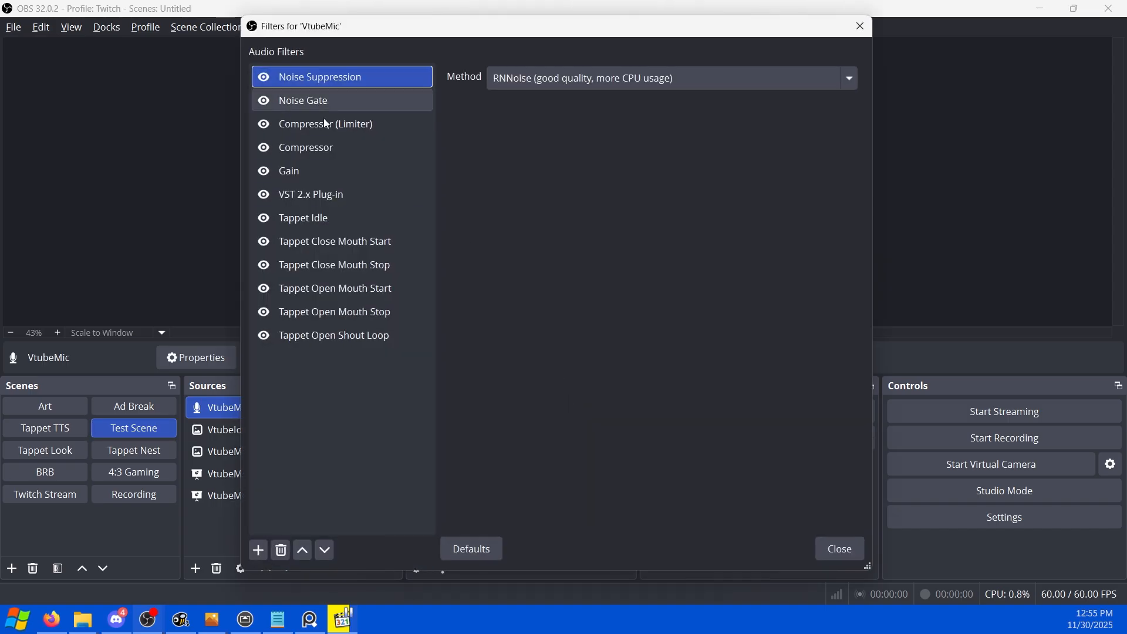
{"action": "left_click", "coordinate": [318, 221]}
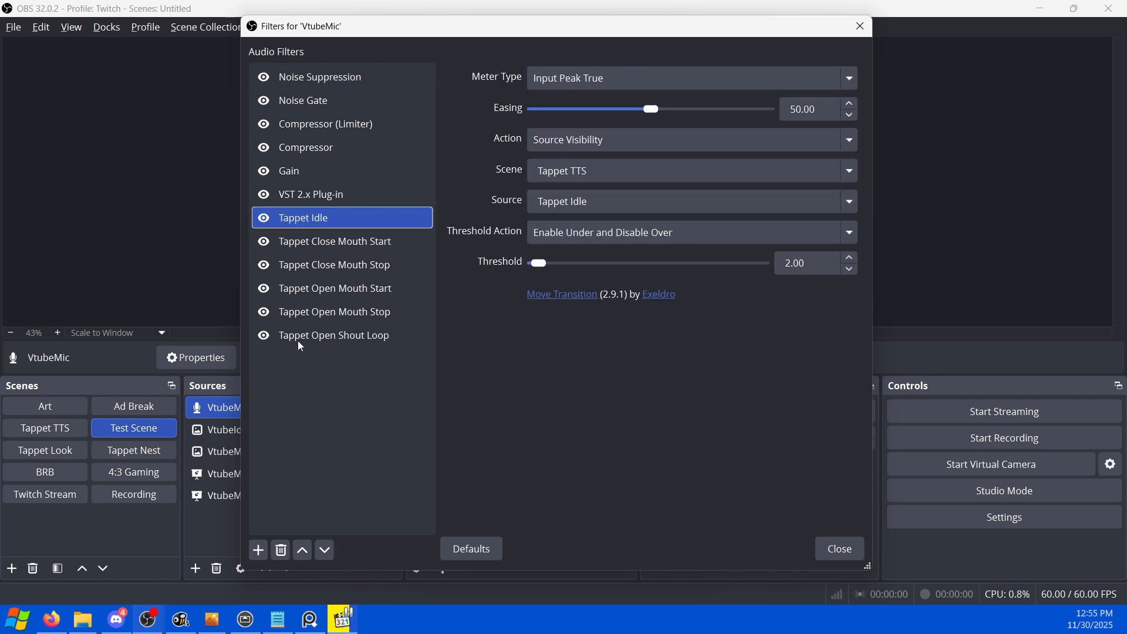
{"action": "left_click", "coordinate": [281, 552]}
{"action": "left_click", "coordinate": [608, 314]}
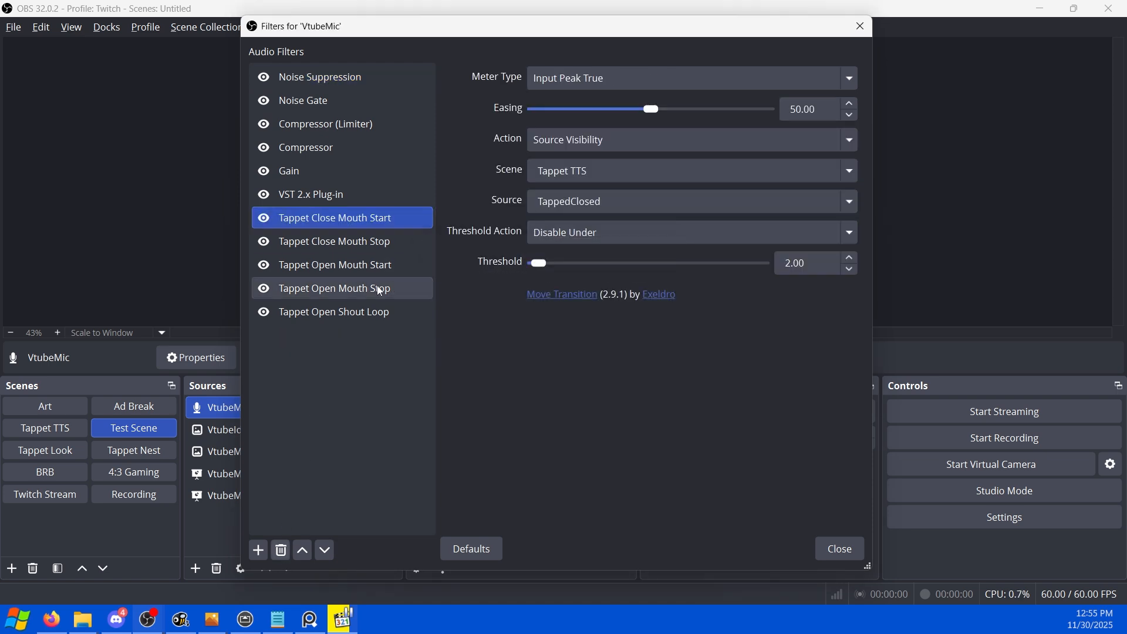
{"action": "left_click", "coordinate": [287, 553]}
{"action": "left_click", "coordinate": [638, 315]}
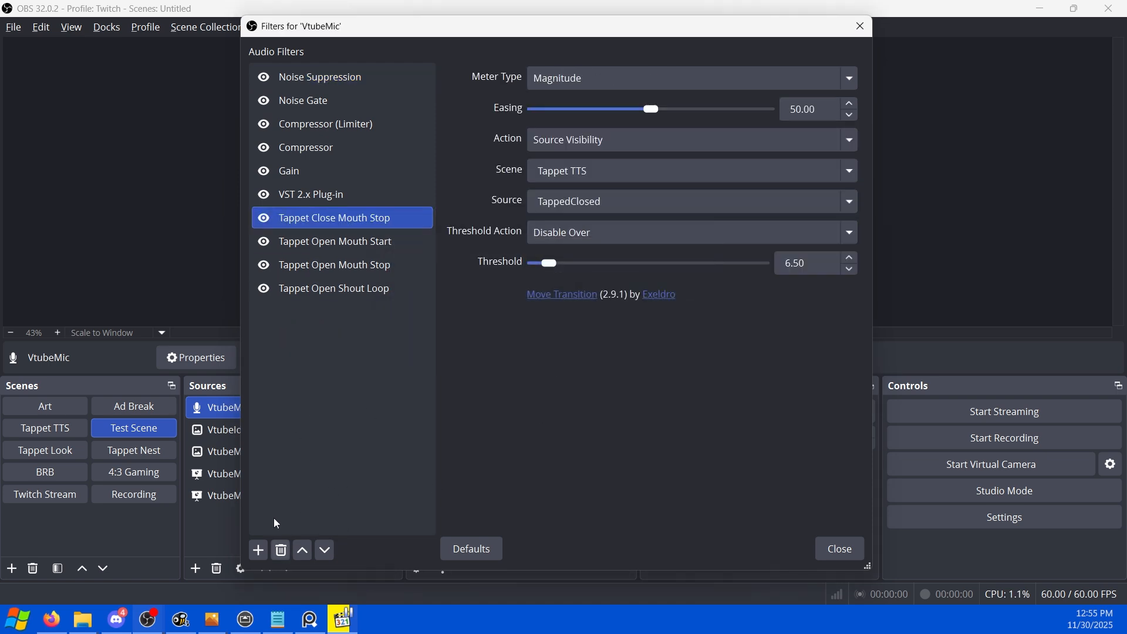
{"action": "left_click", "coordinate": [282, 550]}
{"action": "left_click", "coordinate": [637, 313]}
{"action": "left_click", "coordinate": [281, 551]}
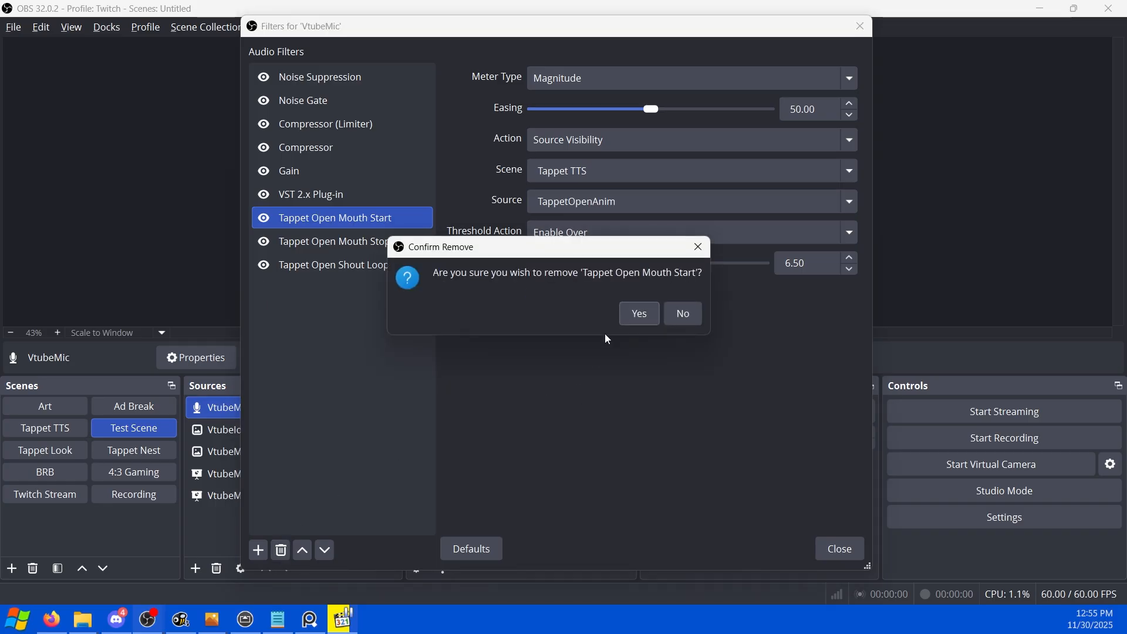
{"action": "left_click", "coordinate": [635, 313]}
{"action": "left_click", "coordinate": [282, 551]}
{"action": "left_click", "coordinate": [649, 312]}
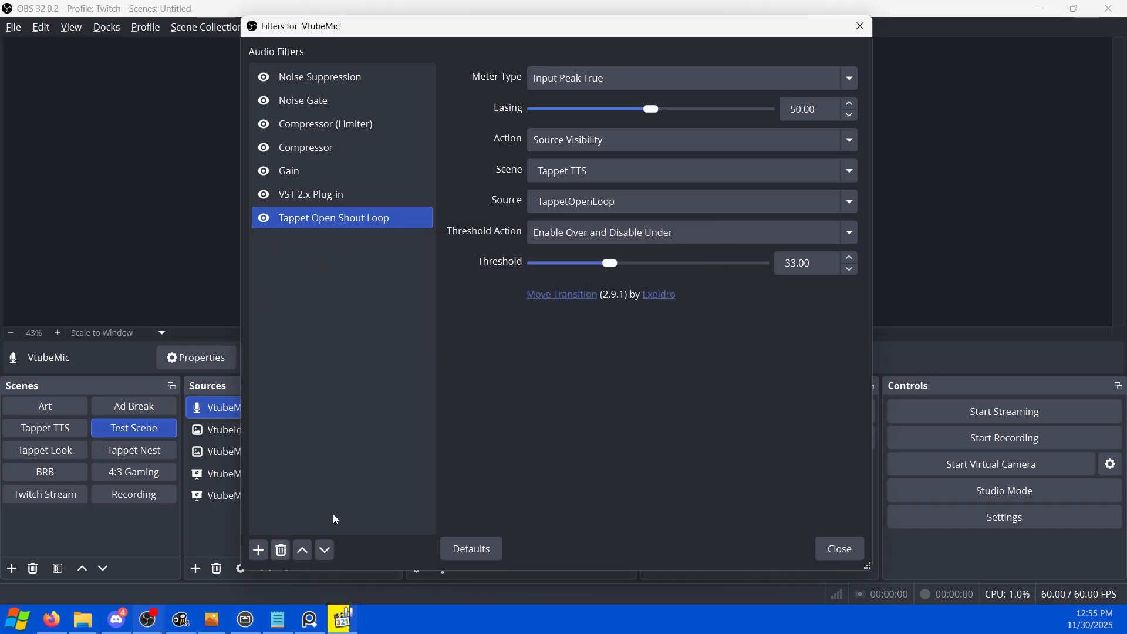
{"action": "left_click", "coordinate": [281, 550]}
{"action": "left_click", "coordinate": [621, 316]}
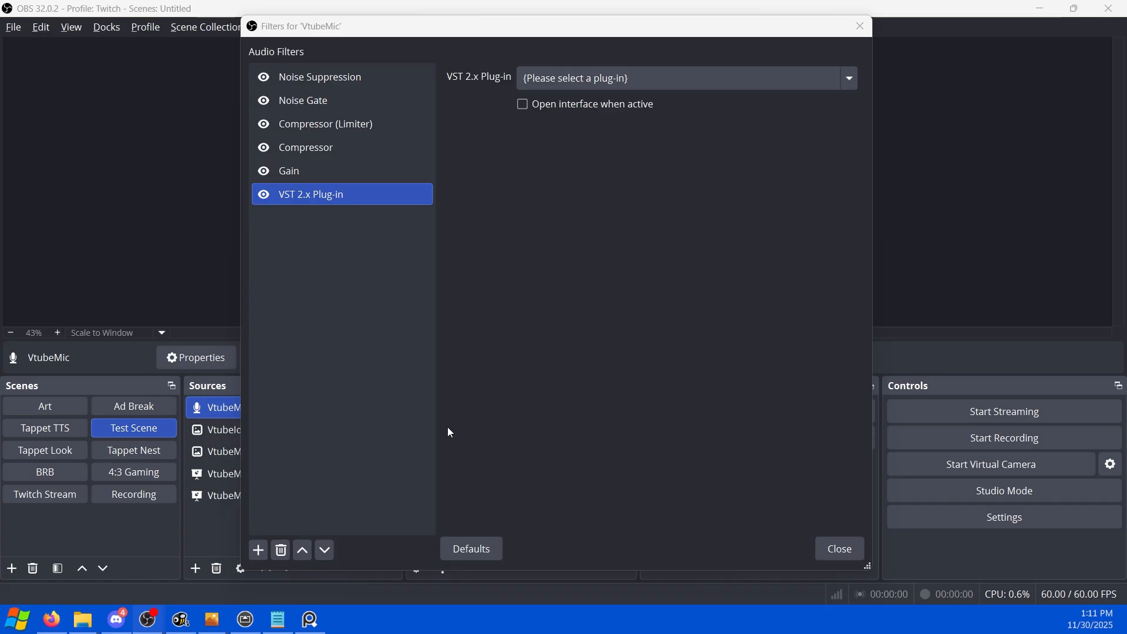
Add an Audio Move filter named "VtubeIdle" to the VtubeMic source.
{"action": "left_click", "coordinate": [258, 550]}
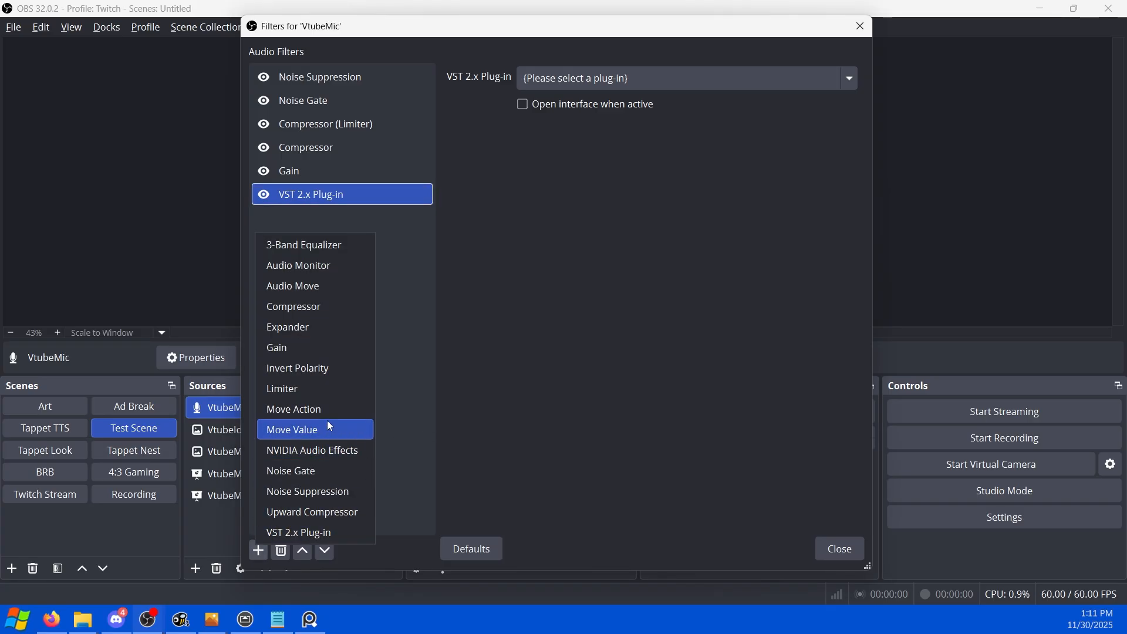
{"action": "left_click", "coordinate": [315, 289]}
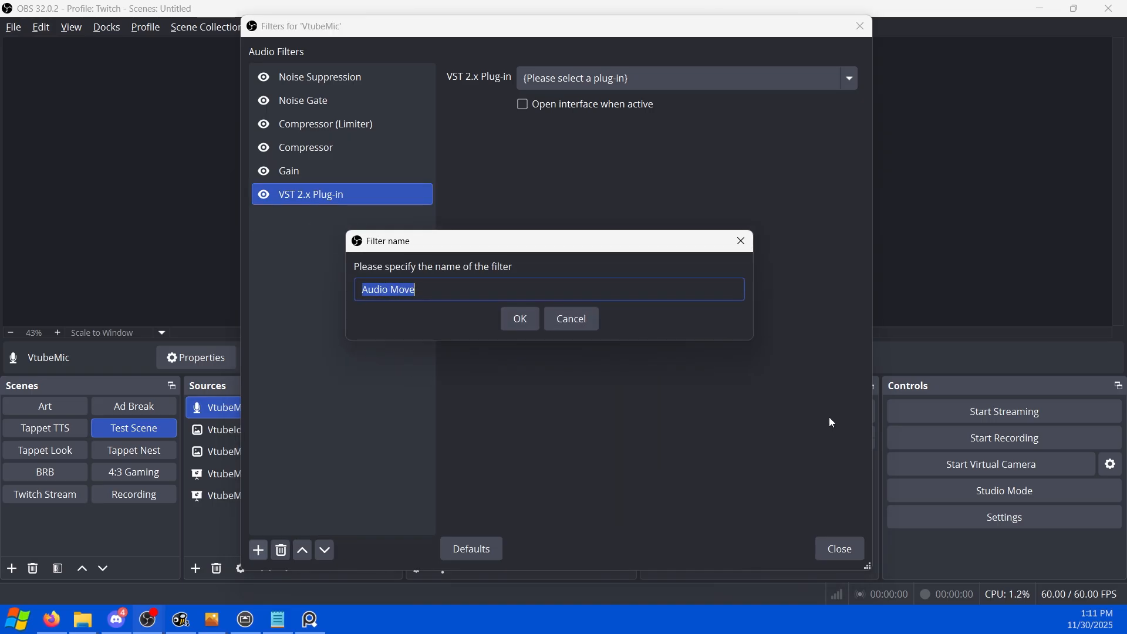
{"action": "type", "text": "Vtubel"}
{"action": "type", "text": "dle"}
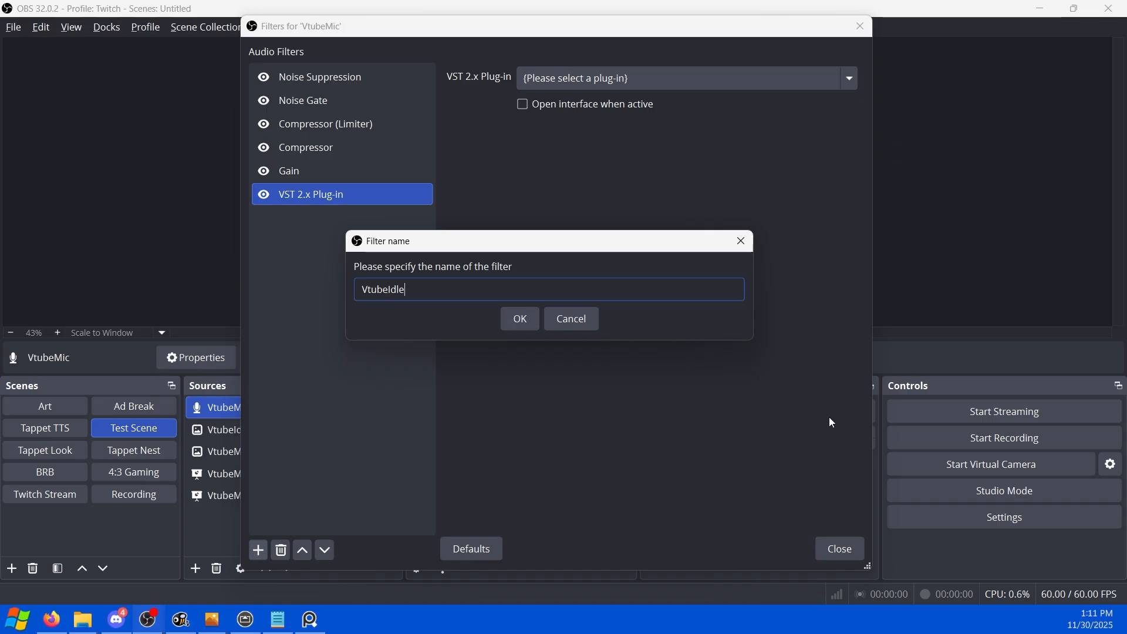
{"action": "key", "text": "Return"}
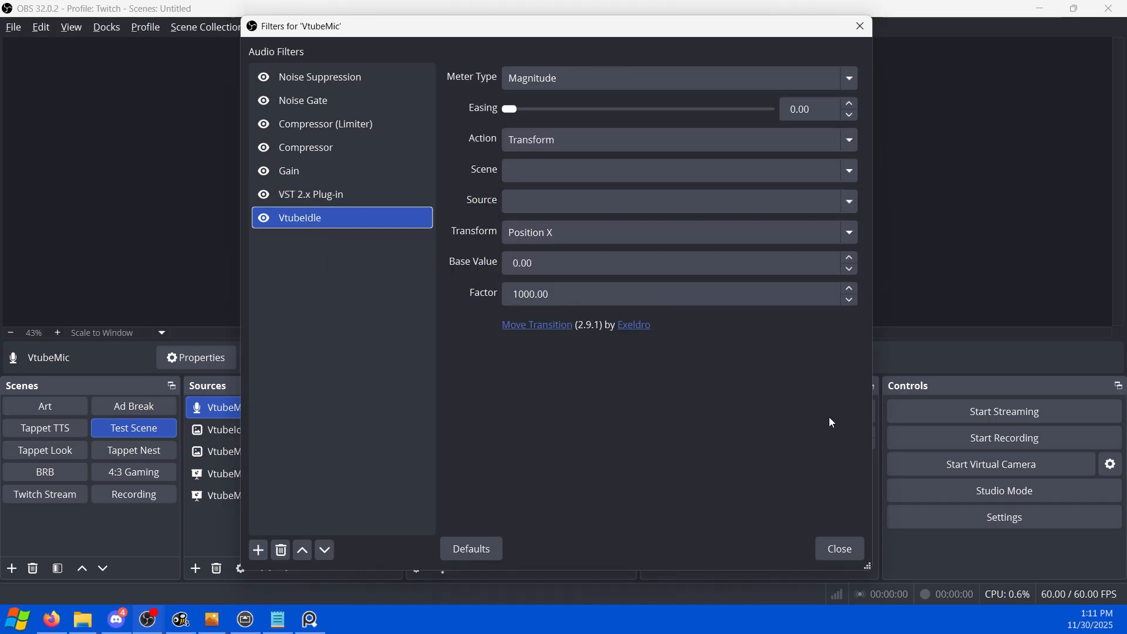
Set the VtubeIdle filter's meter type to Input Peak True, easing to 50 and action to Source Visibility.
{"action": "left_click", "coordinate": [782, 78]}
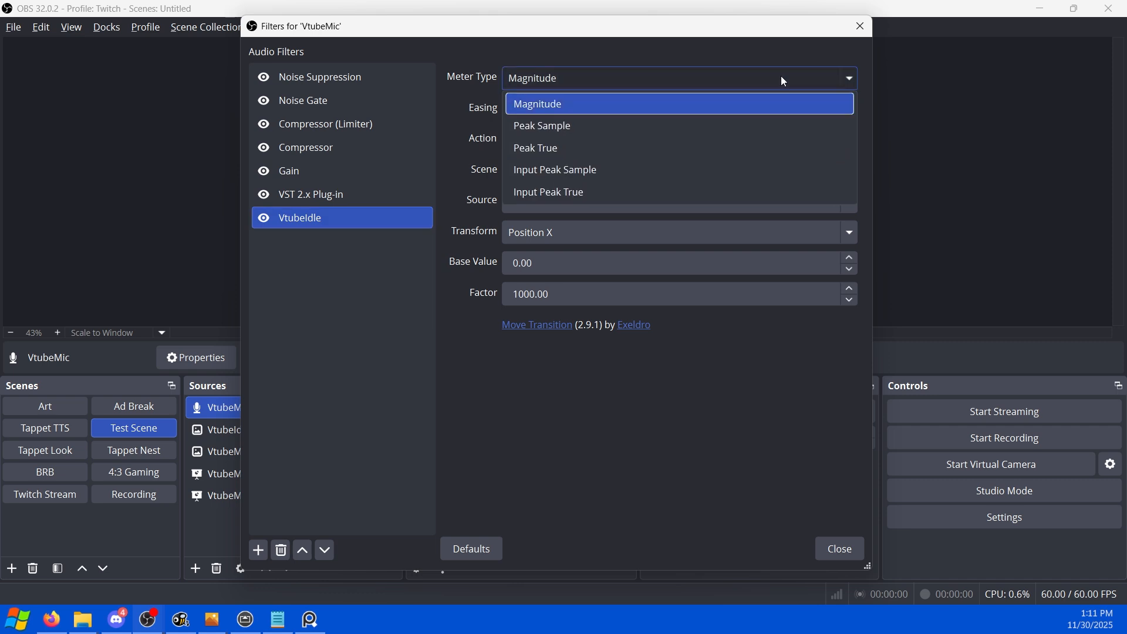
{"action": "left_click", "coordinate": [652, 184]}
{"action": "double_click", "coordinate": [785, 109]}
{"action": "type", "text": "50"}
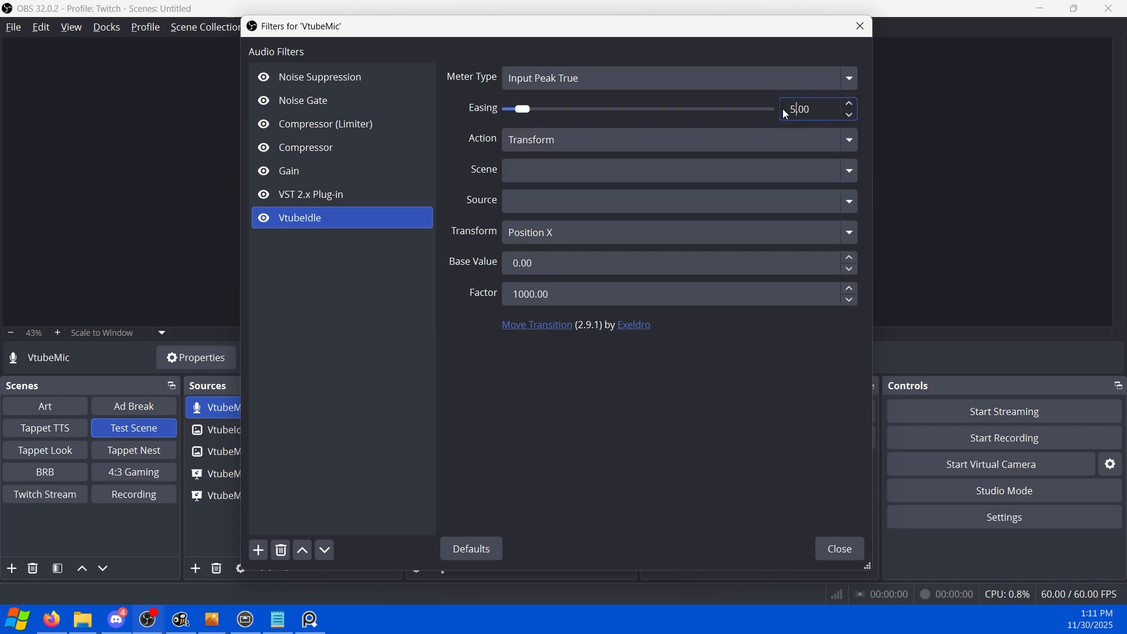
{"action": "left_click", "coordinate": [751, 139]}
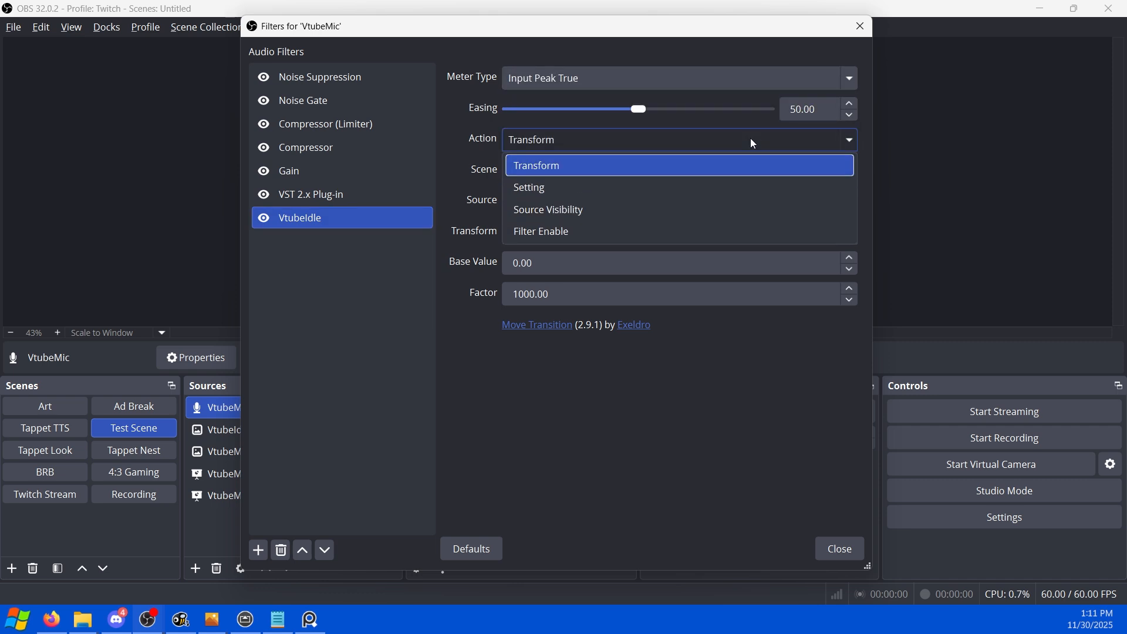
{"action": "left_click", "coordinate": [603, 210]}
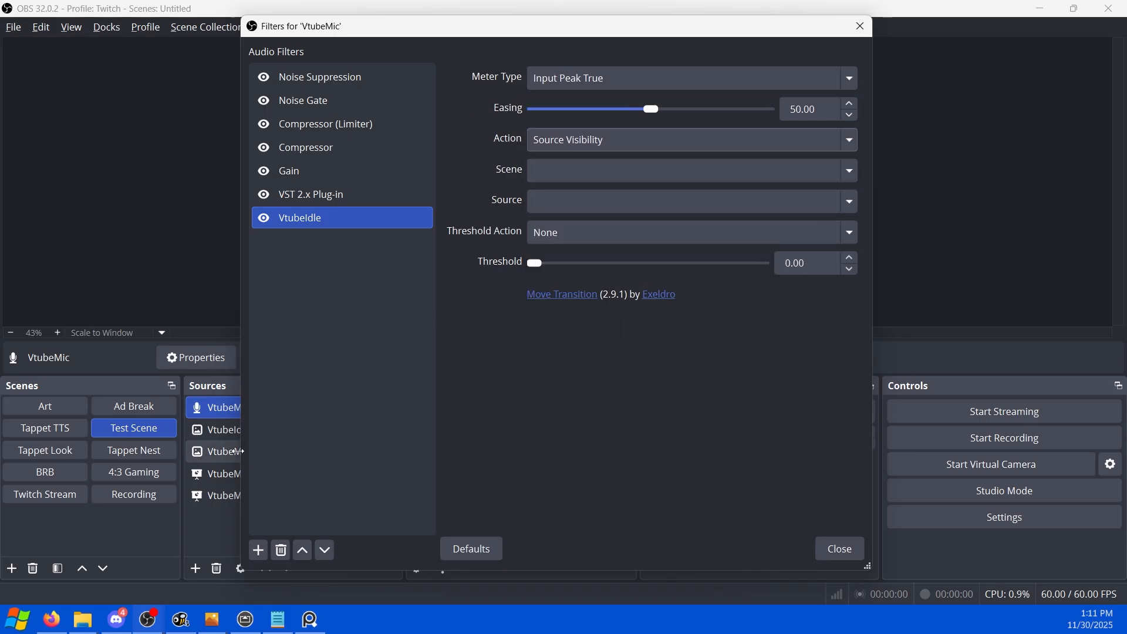
Target the VtubeIdle source in Test Scene with the VtubeIdle filter.
{"action": "left_click", "coordinate": [855, 168]}
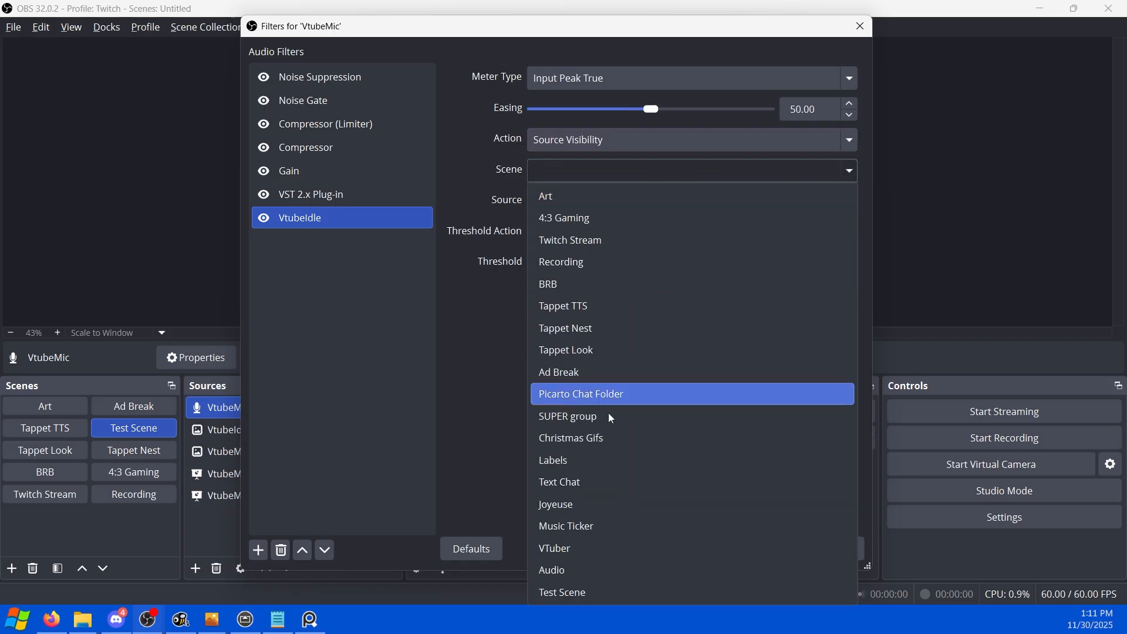
{"action": "left_click", "coordinate": [593, 593]}
{"action": "left_click", "coordinate": [852, 203]}
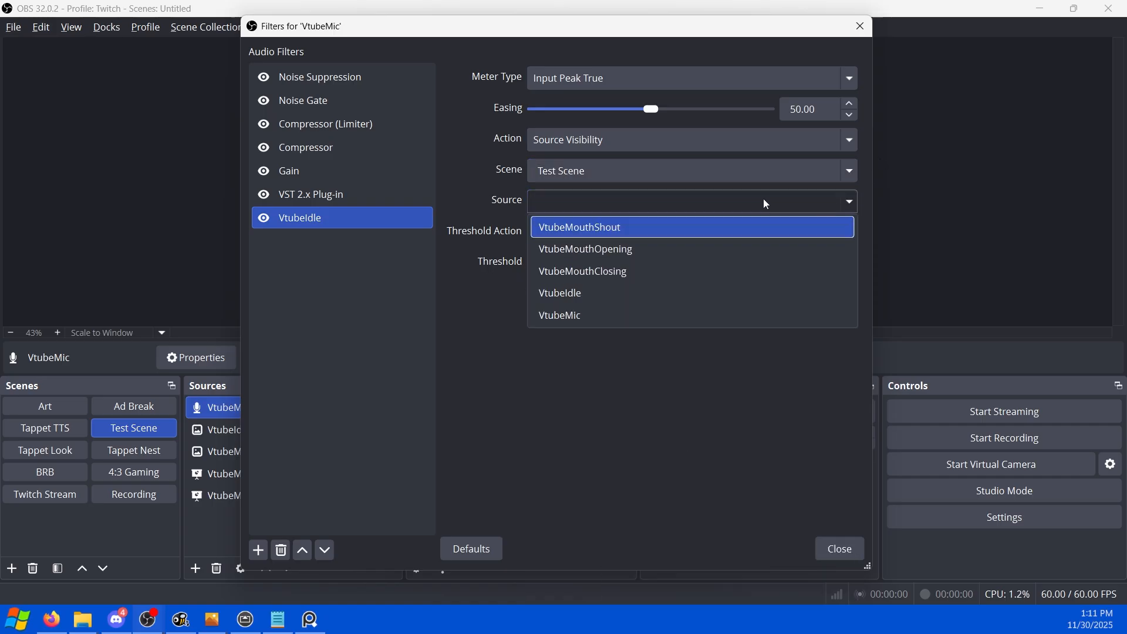
{"action": "left_click", "coordinate": [632, 292]}
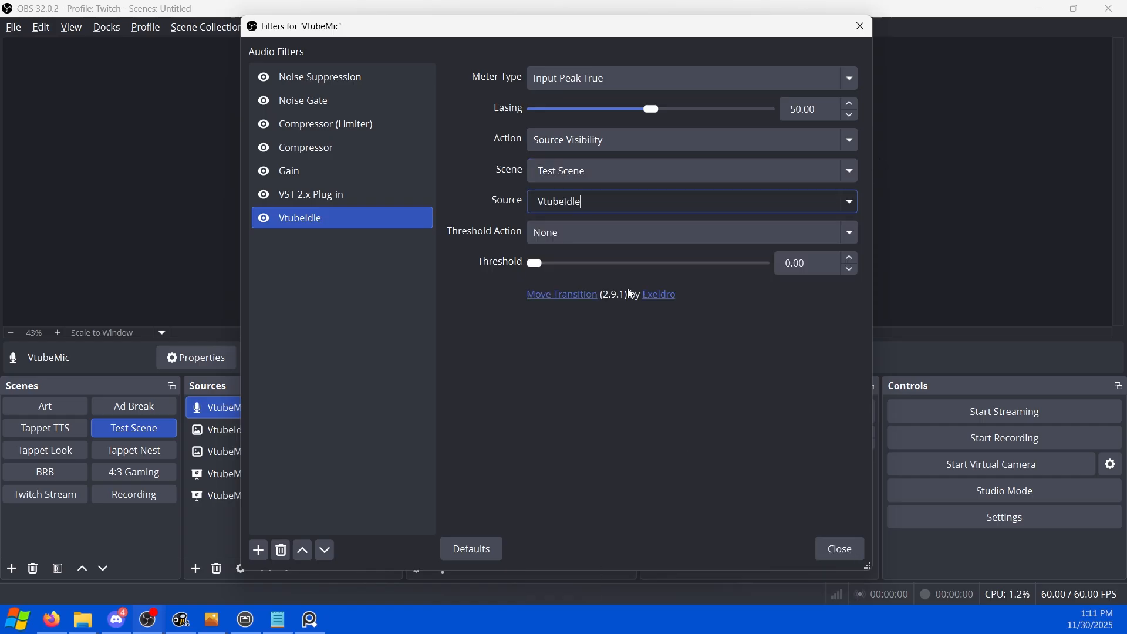
Set the VtubeIdle filter's threshold action to Enable Under and Disable Over with a threshold of 2.
{"action": "left_click", "coordinate": [564, 232]}
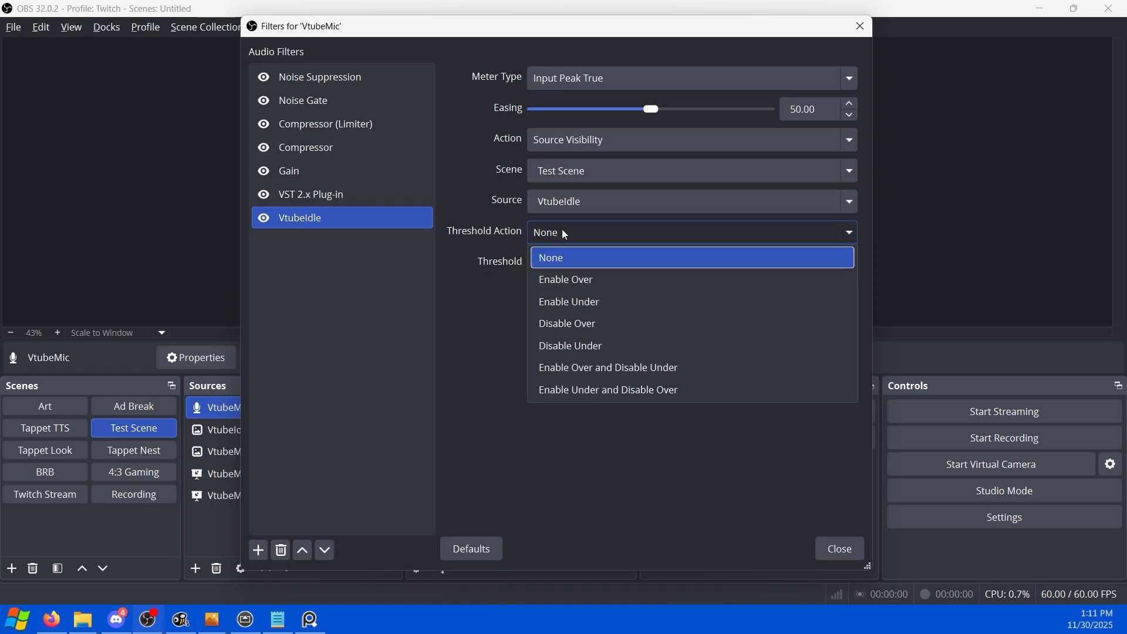
{"action": "left_click", "coordinate": [598, 390]}
{"action": "left_click", "coordinate": [828, 265]}
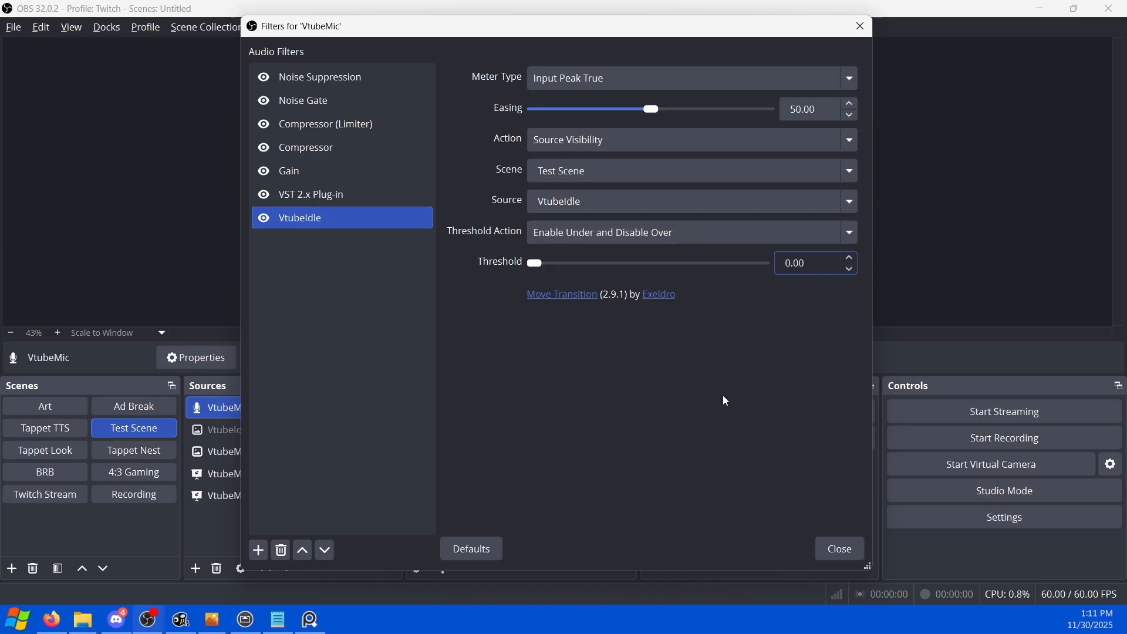
{"action": "double_click", "coordinate": [787, 262]}
{"action": "type", "text": "2"}
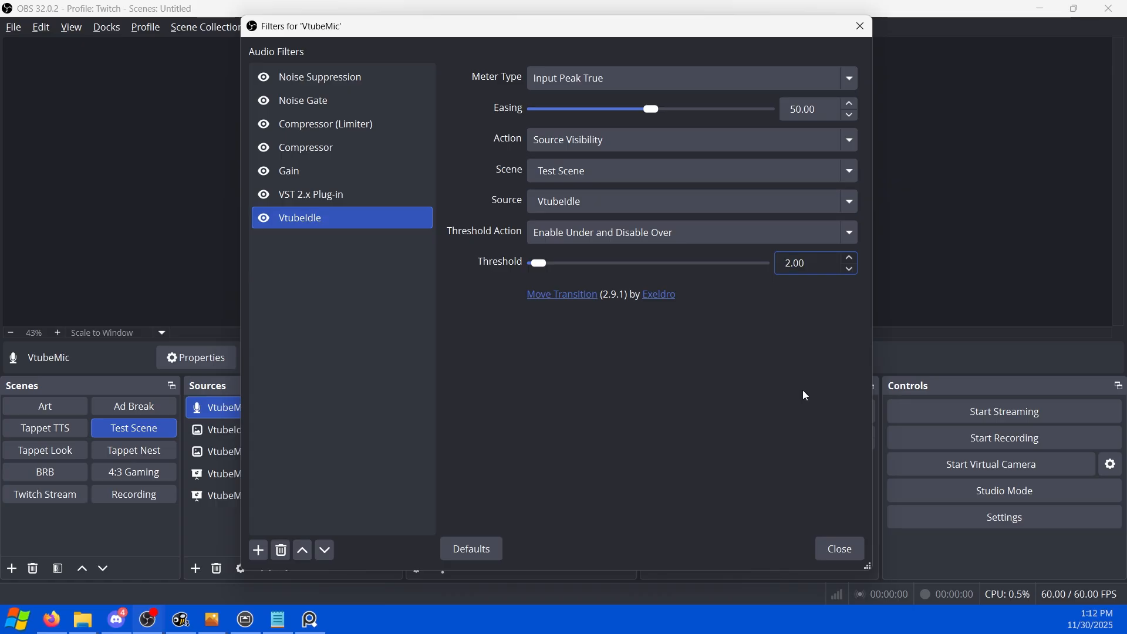
Add another Audio Move filter to VtubeMic and name it "VtubeCloseStart".
{"action": "left_click", "coordinate": [258, 551]}
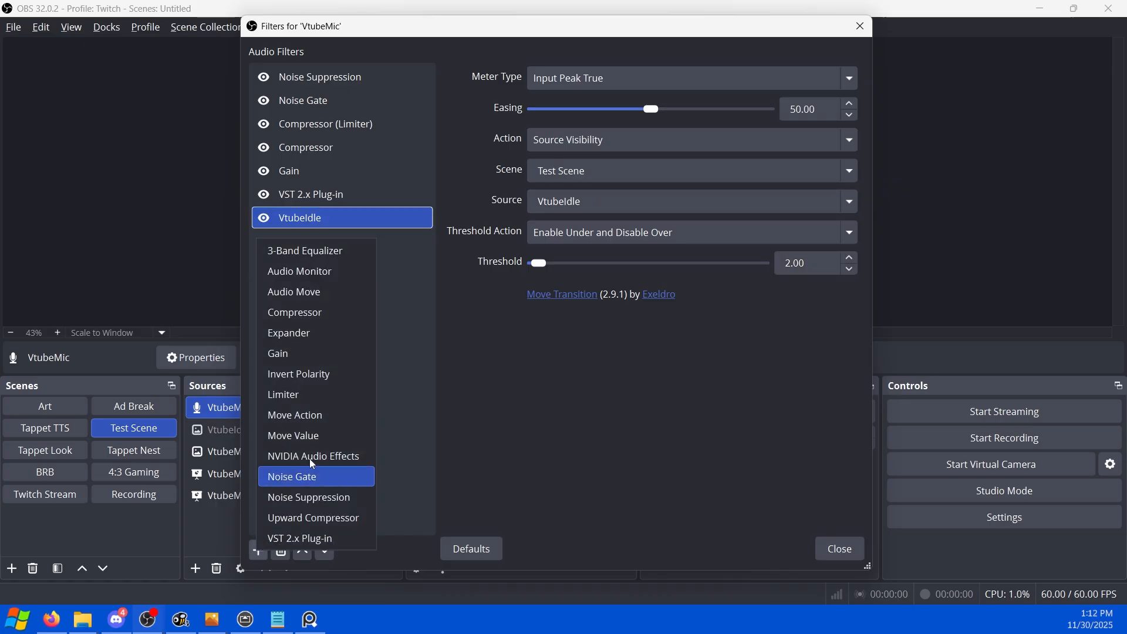
{"action": "left_click", "coordinate": [326, 289]}
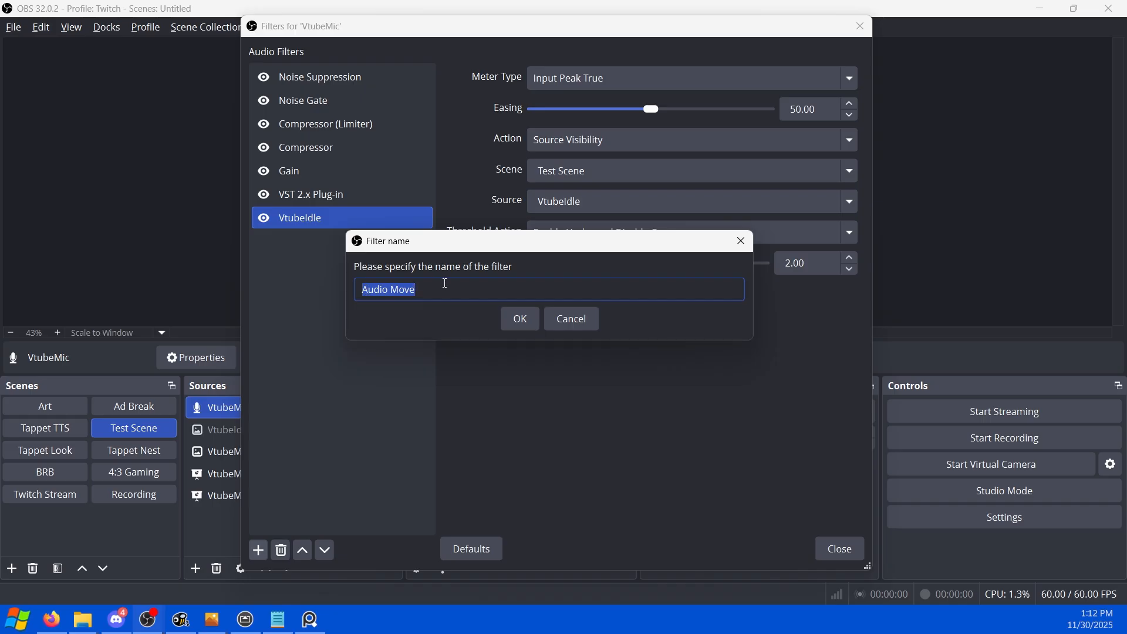
{"action": "type", "text": "VtubeCV"}
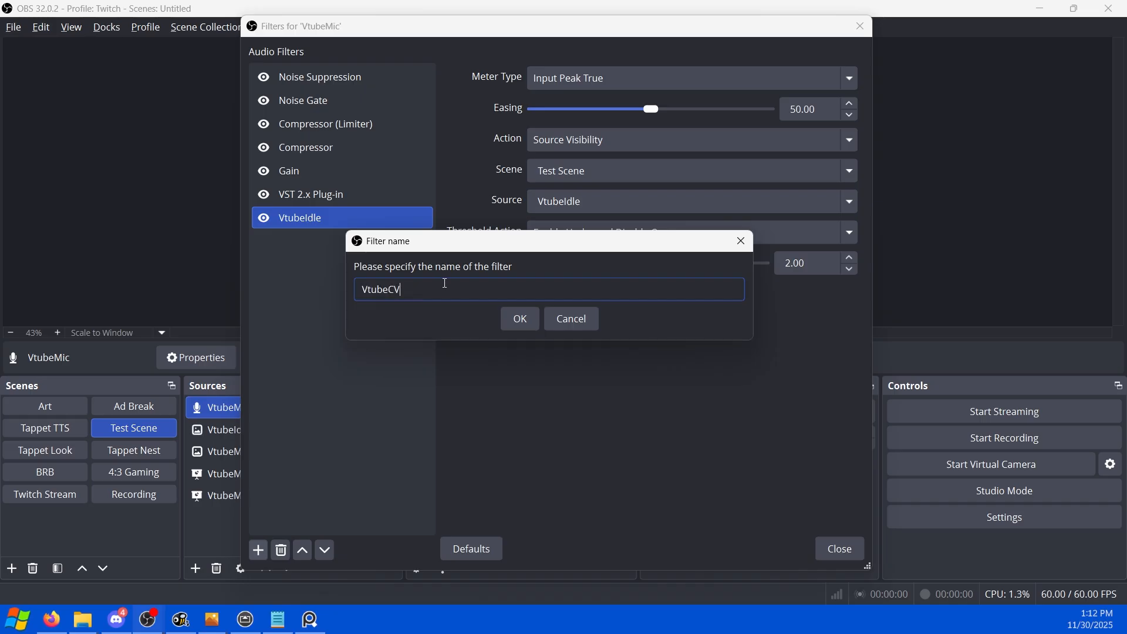
{"action": "key", "text": "BackSpace"}
{"action": "type", "text": "loseStart"}
{"action": "key", "text": "Return"}
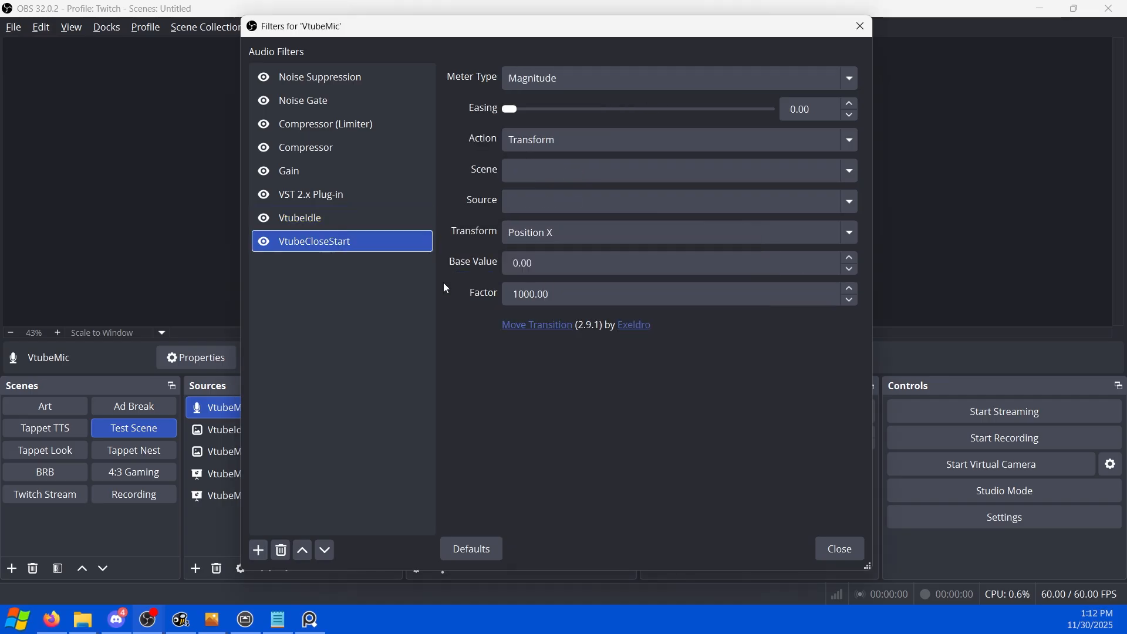
Set the VtubeCloseStart filter's meter type to Input Peak True, easing to 50 and action to Source Visibility.
{"action": "left_click", "coordinate": [667, 81]}
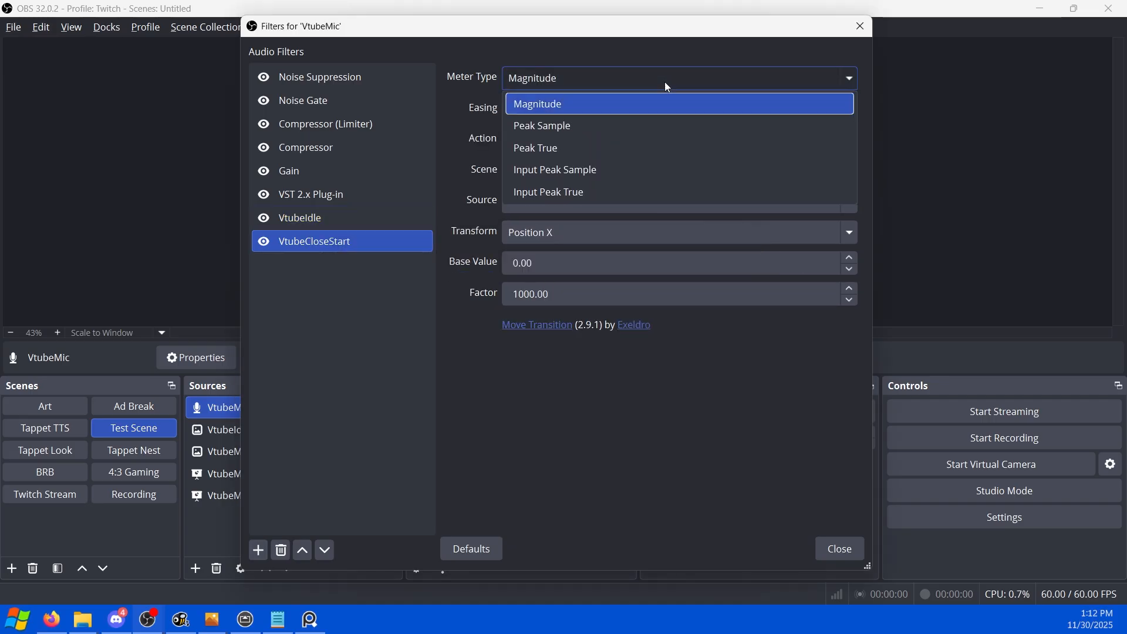
{"action": "left_click", "coordinate": [639, 193]}
{"action": "left_click", "coordinate": [810, 110]}
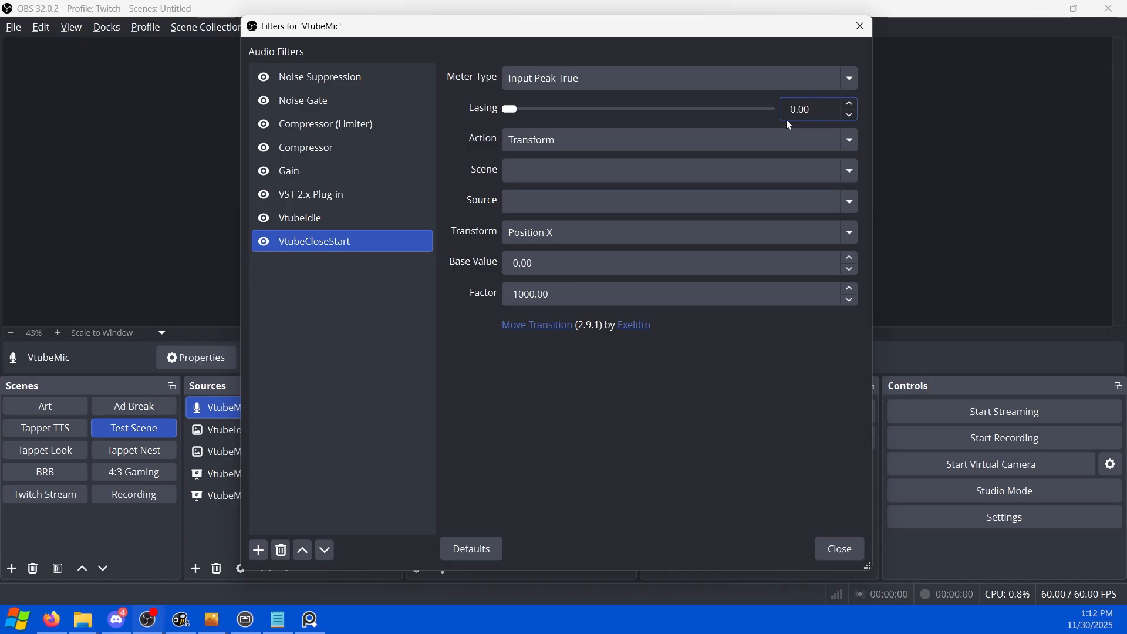
{"action": "scroll", "coordinate": [690, 115], "scroll_direction": "up", "scroll_amount": 10}
{"action": "left_click", "coordinate": [669, 139]}
{"action": "left_click", "coordinate": [621, 212]}
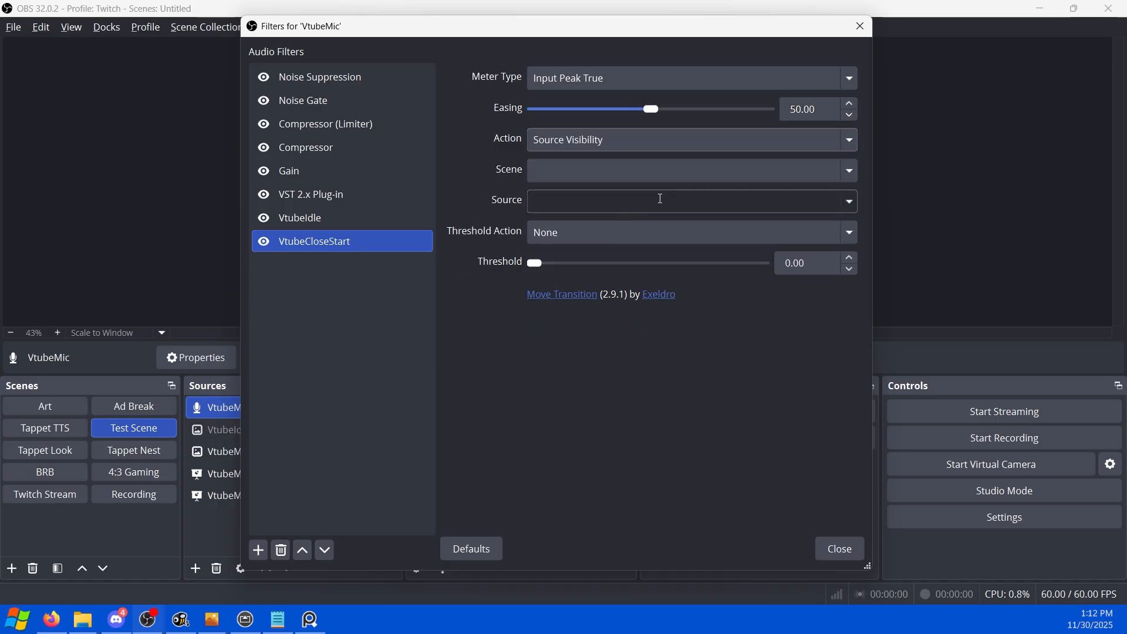
Target VtubeMouthClosing in Test Scene with the VtubeCloseStart filter, using the threshold action Enable Over and Disable Under.
{"action": "left_click", "coordinate": [849, 179]}
{"action": "left_click", "coordinate": [622, 590]}
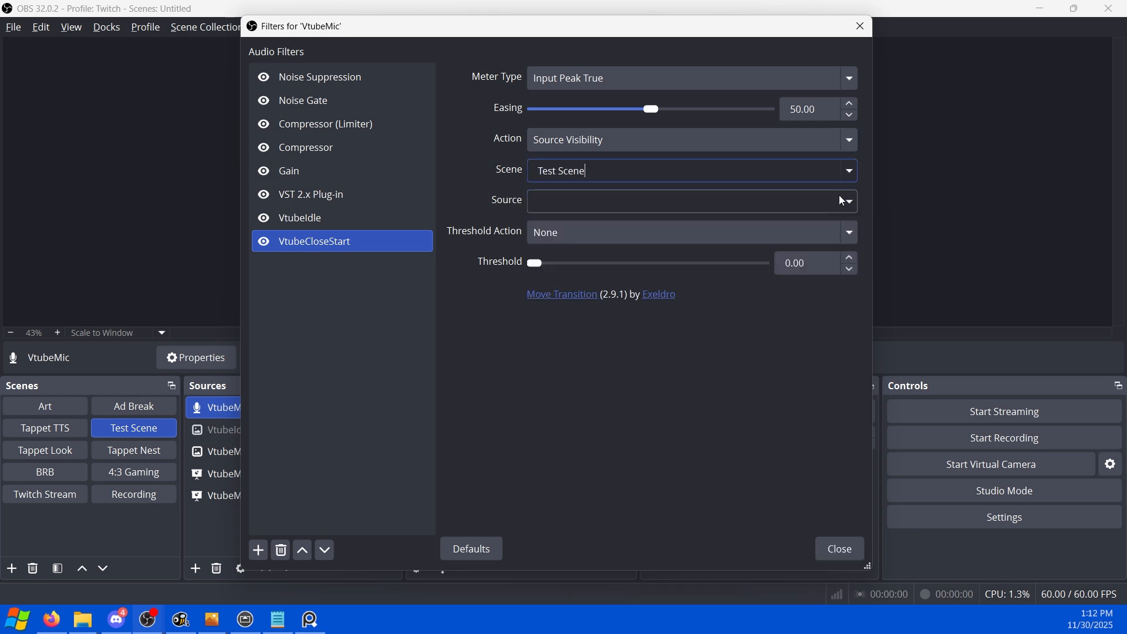
{"action": "left_click", "coordinate": [850, 203]}
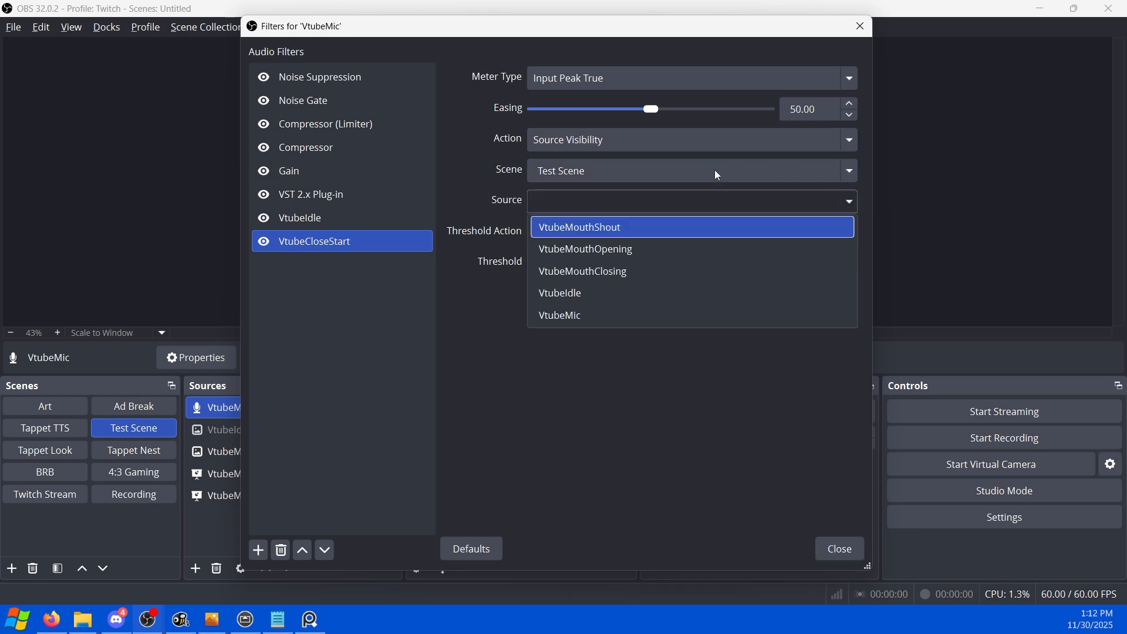
{"action": "left_click", "coordinate": [642, 271]}
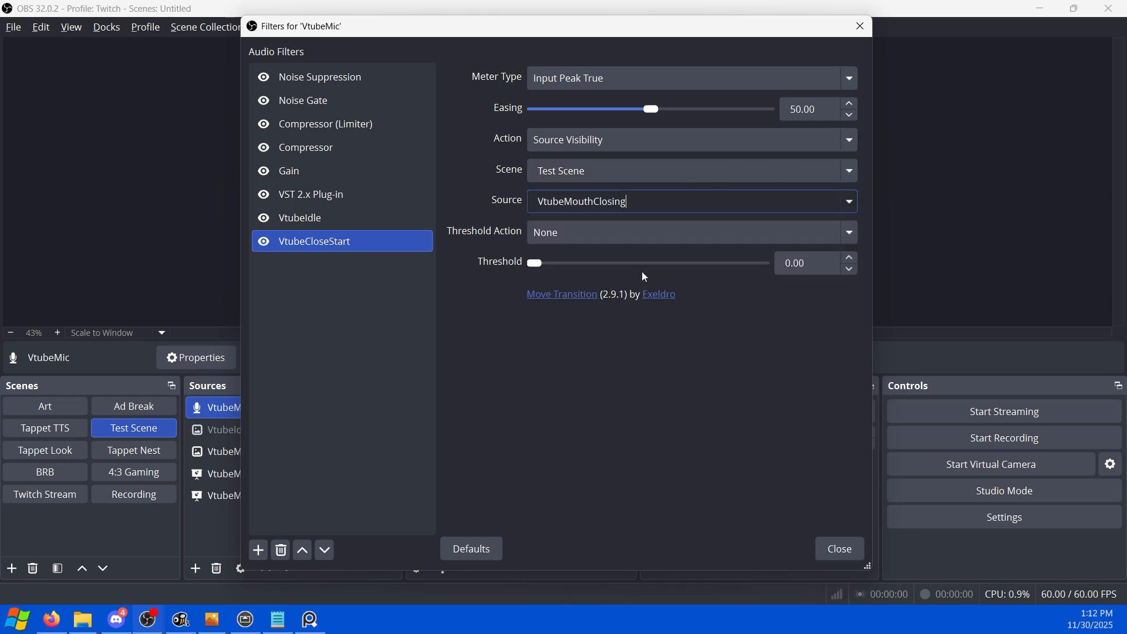
{"action": "left_click", "coordinate": [692, 232]}
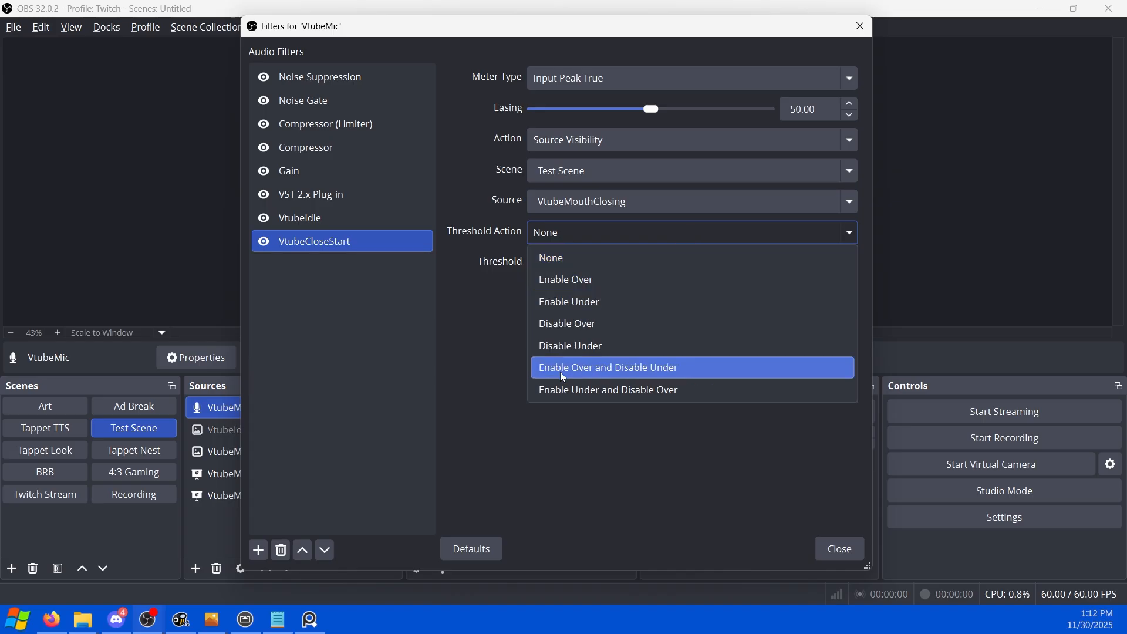
{"action": "left_click", "coordinate": [593, 371]}
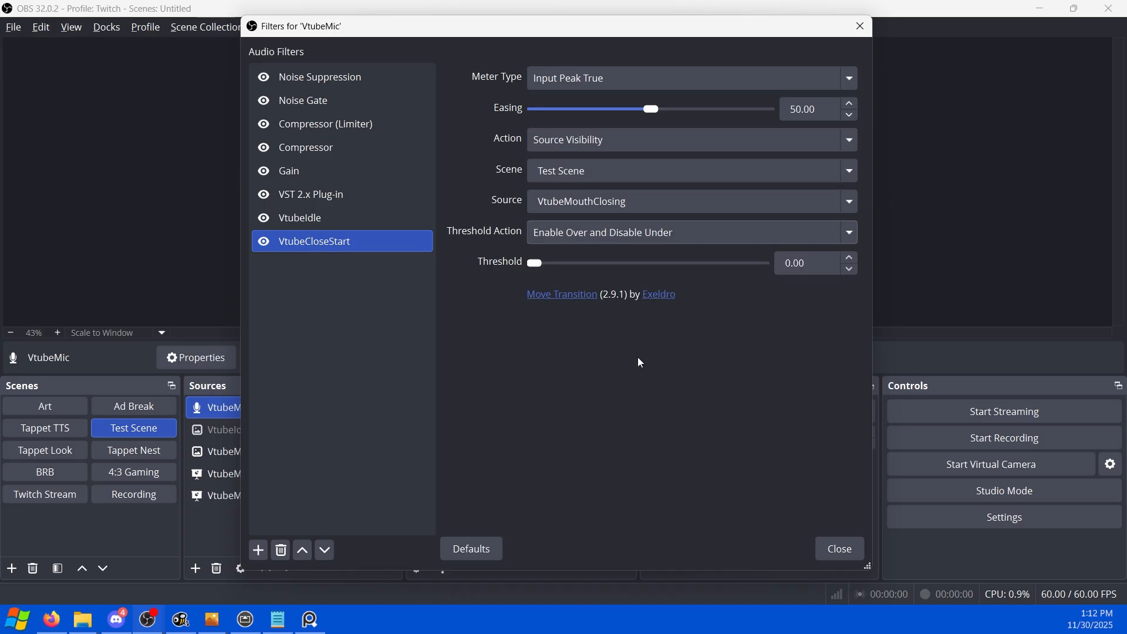
Set the VtubeCloseStart filter's threshold to 2.
{"action": "double_click", "coordinate": [815, 260]}
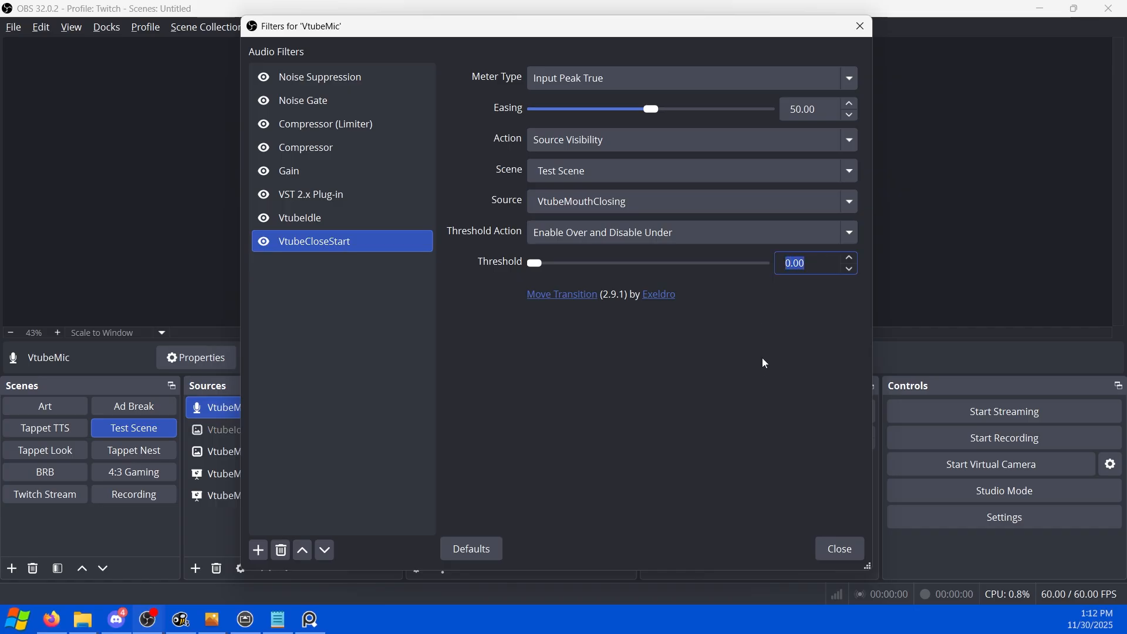
{"action": "type", "text": "2"}
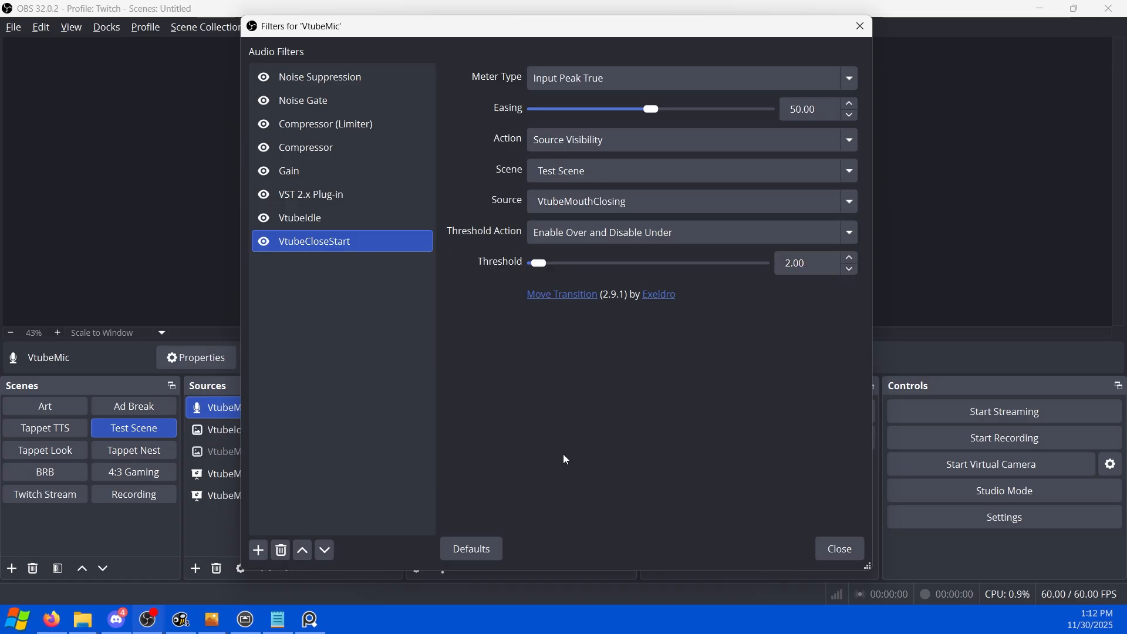
Add another Audio Move filter to VtubeMic and name it "VtubeCloseStop".
{"action": "left_click", "coordinate": [258, 555]}
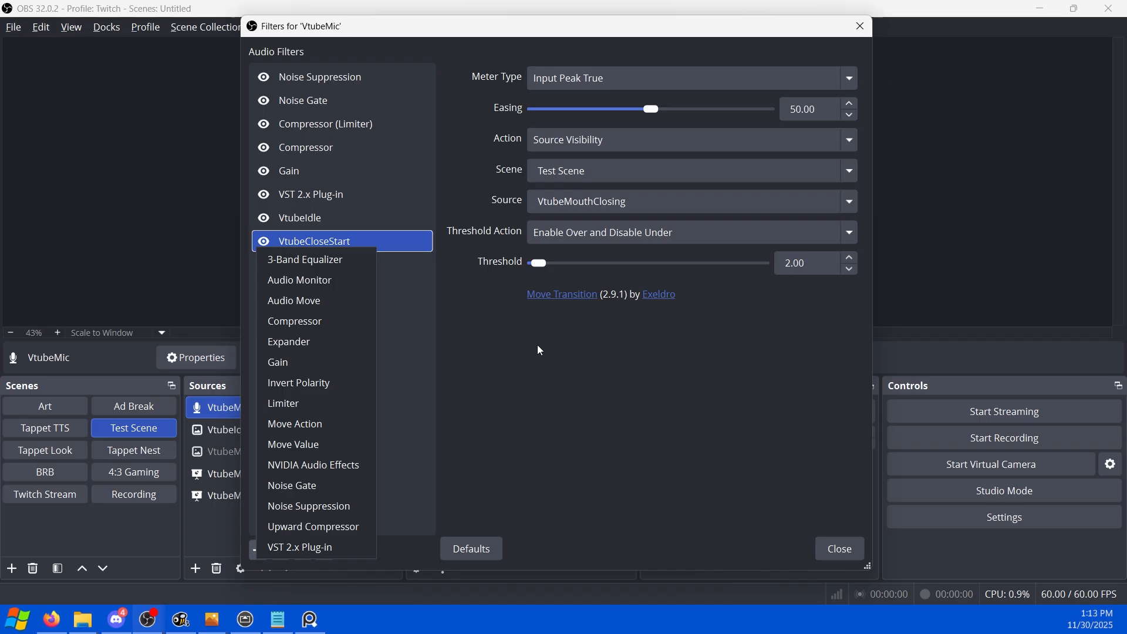
{"action": "left_click", "coordinate": [321, 301]}
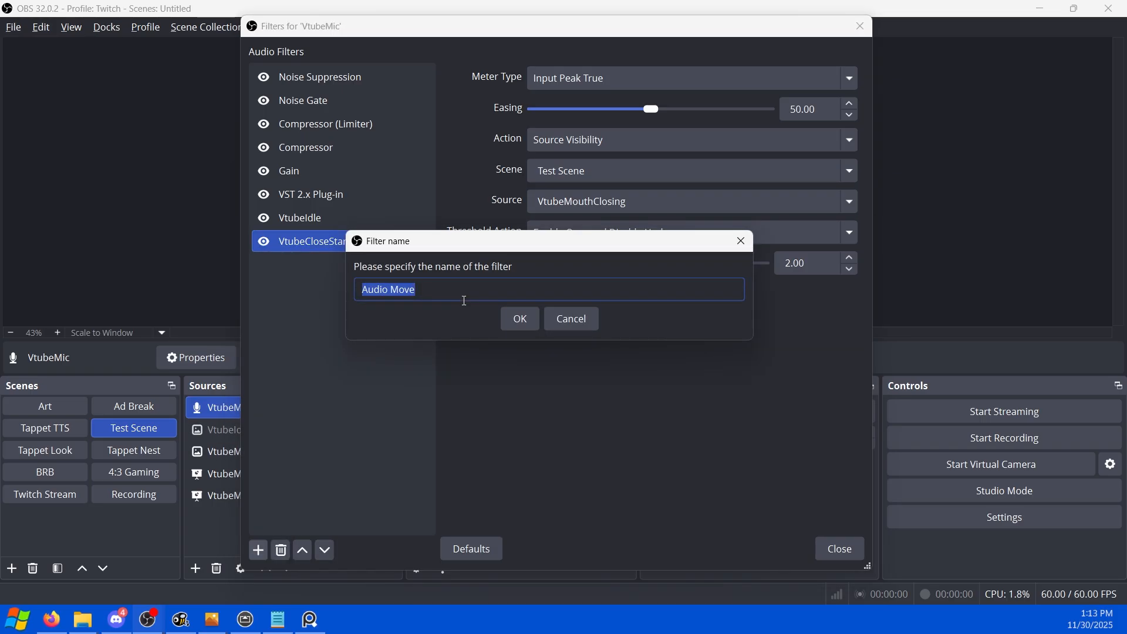
{"action": "type", "text": "VtubeCloseStop"}
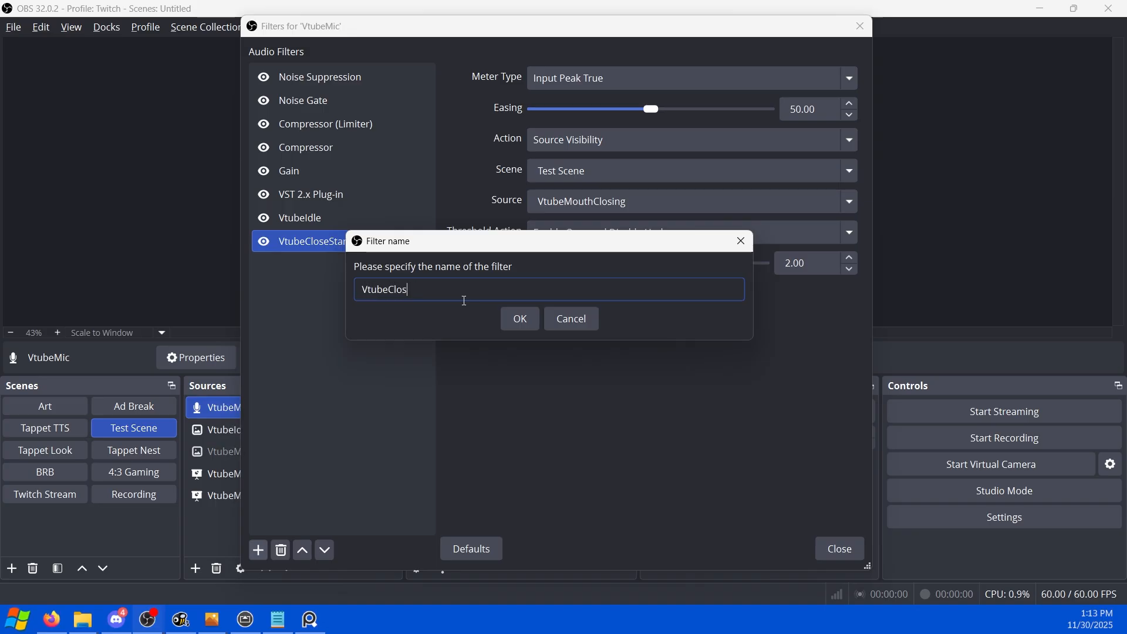
{"action": "key", "text": "Return"}
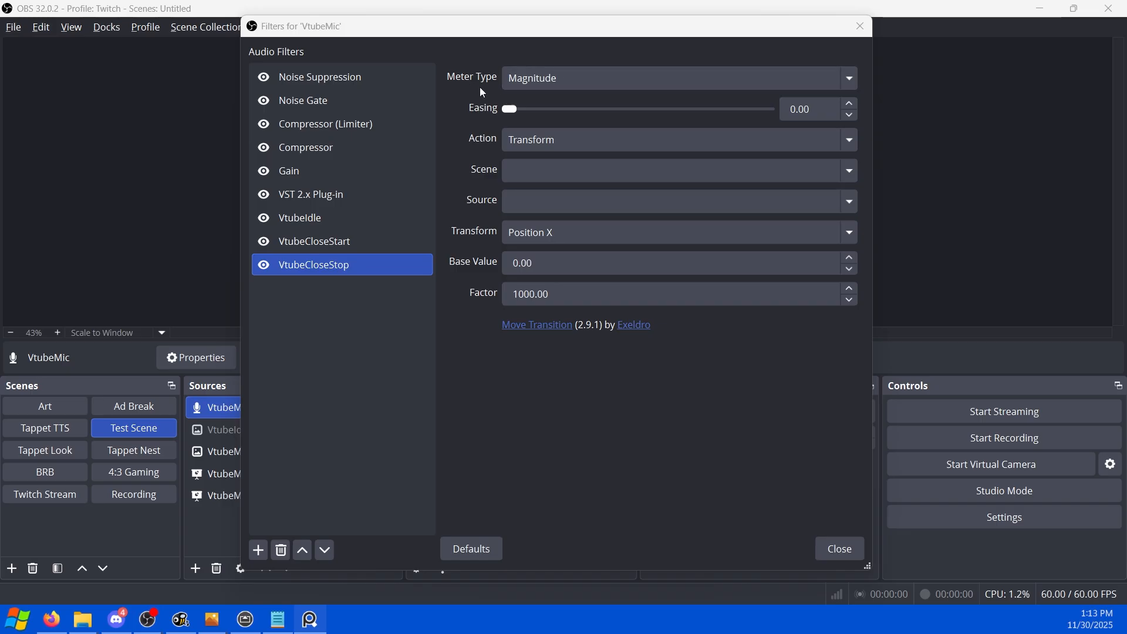
Set the VtubeCloseStop filter's meter type to Magnitude, easing to 50 and action to Source Visibility.
{"action": "left_click", "coordinate": [544, 84]}
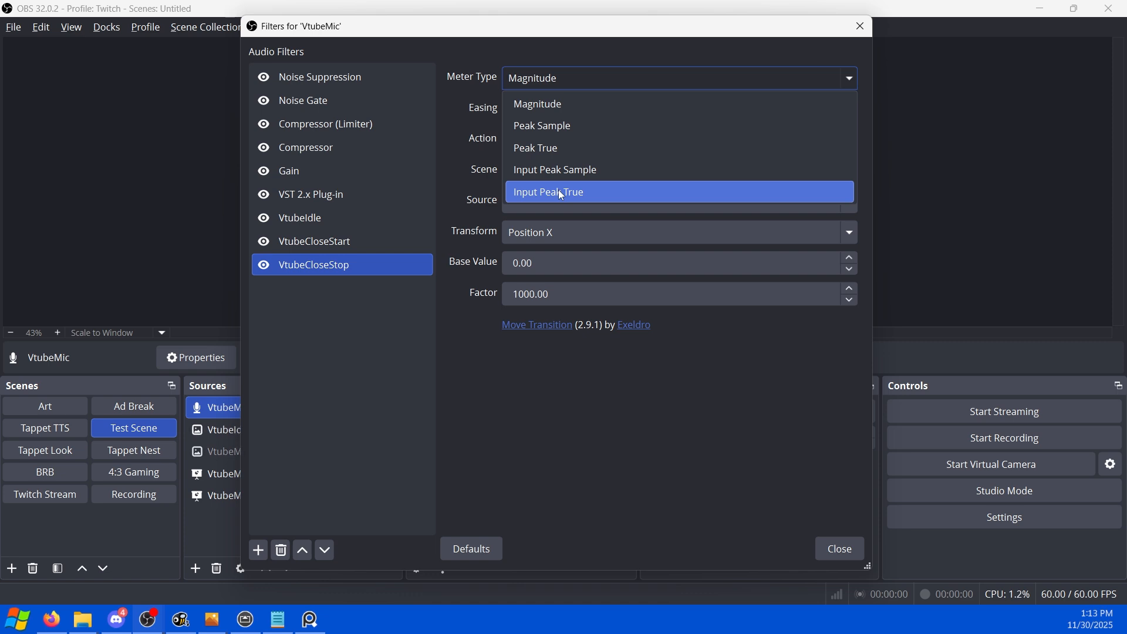
{"action": "left_click", "coordinate": [572, 106]}
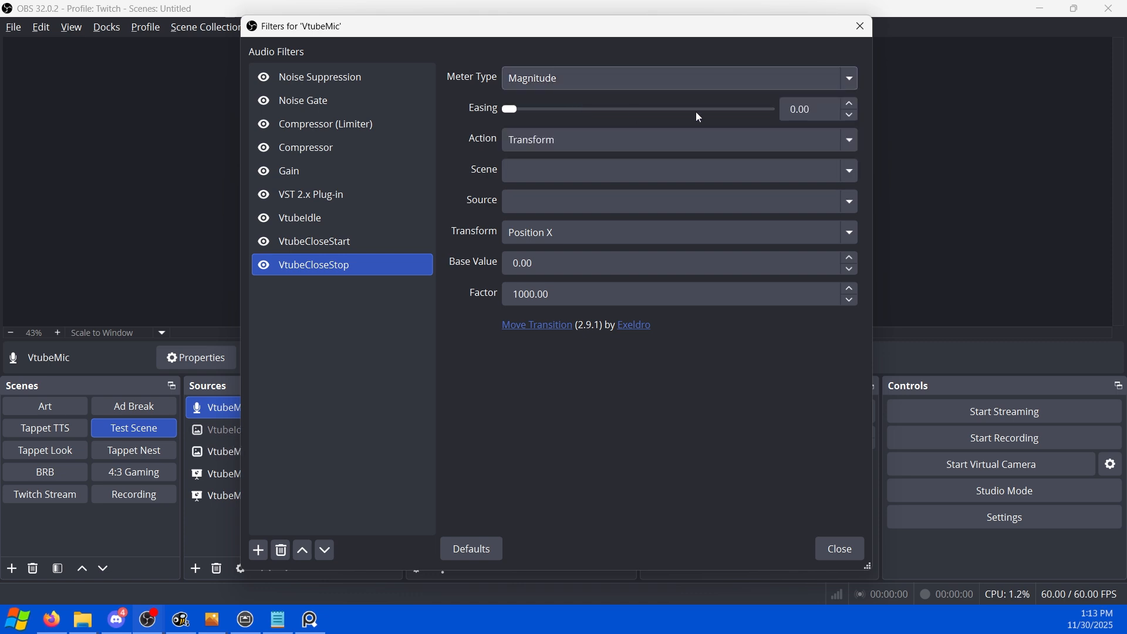
{"action": "double_click", "coordinate": [813, 109]}
{"action": "type", "text": "50"}
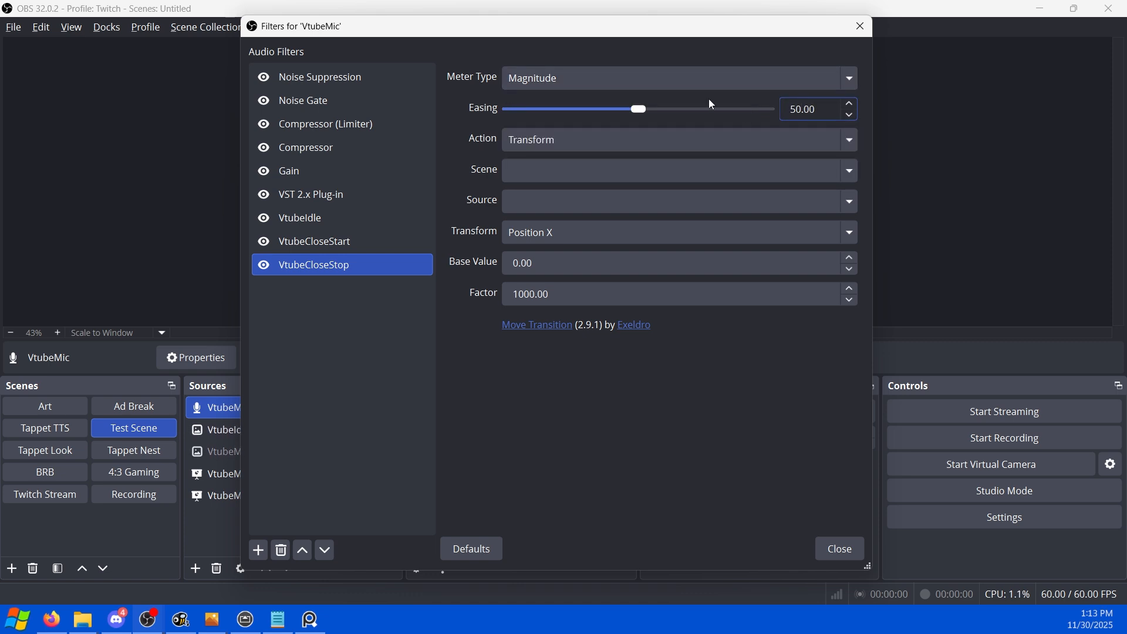
{"action": "left_click", "coordinate": [653, 142]}
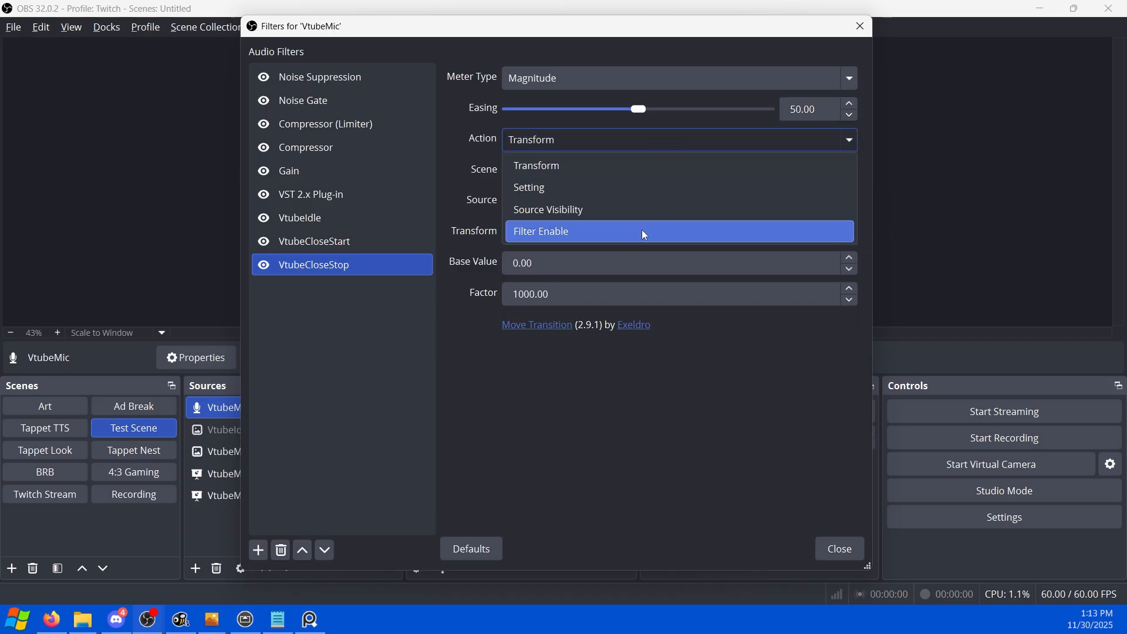
{"action": "left_click", "coordinate": [632, 209]}
Target the VtubeMouthClosing source in Test Scene with the VtubeCloseStop filter.
{"action": "left_click", "coordinate": [844, 172]}
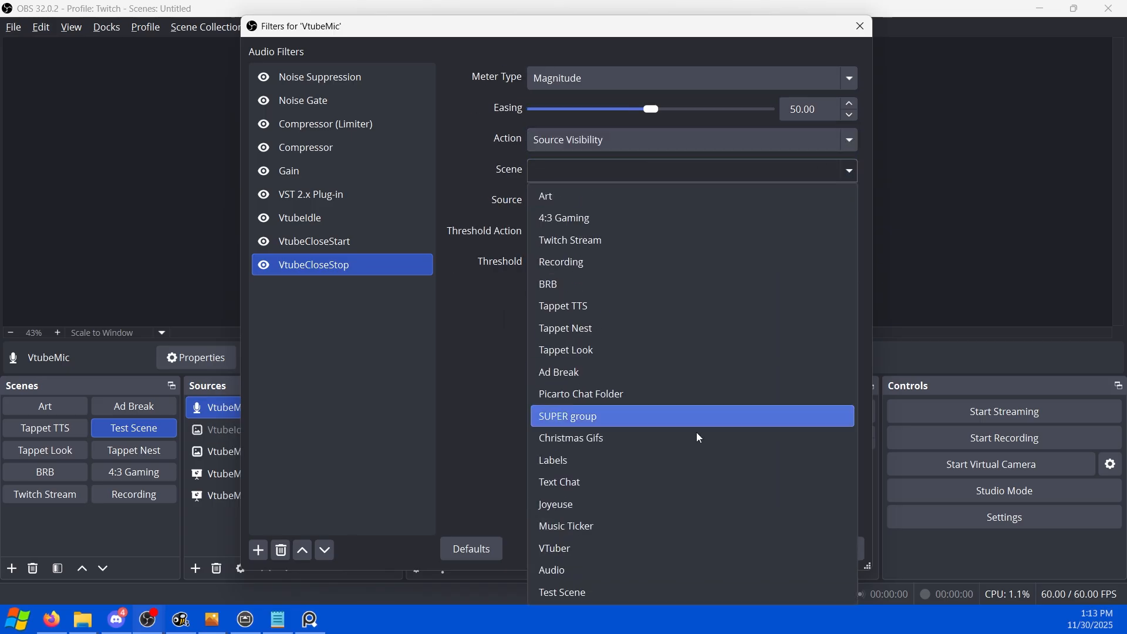
{"action": "left_click", "coordinate": [647, 594]}
{"action": "left_click", "coordinate": [855, 202]}
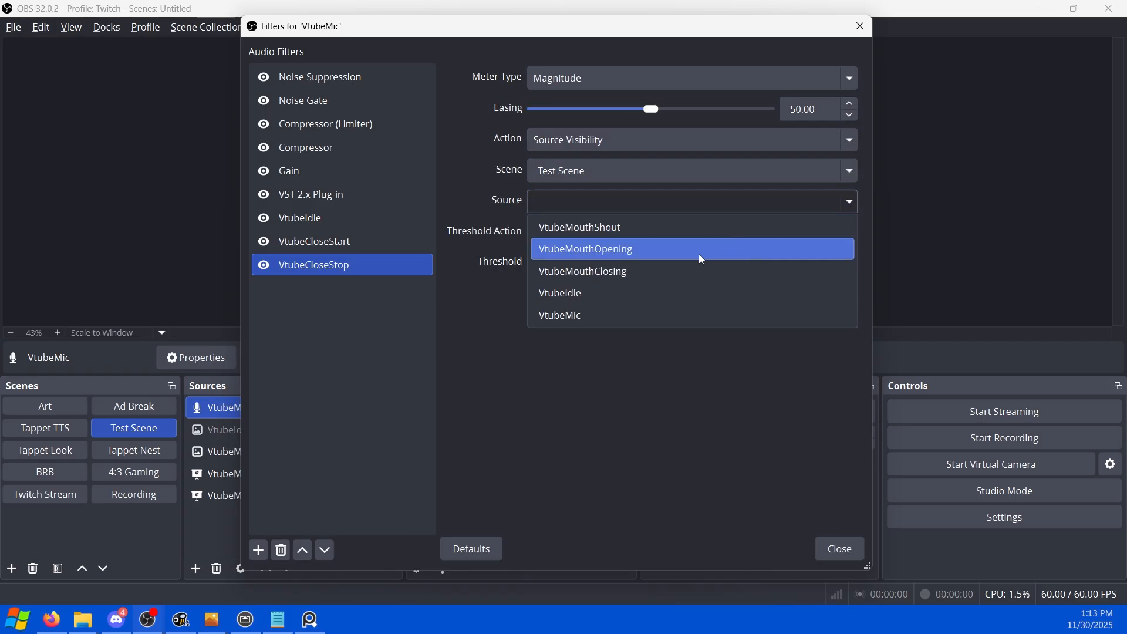
{"action": "left_click", "coordinate": [632, 272]}
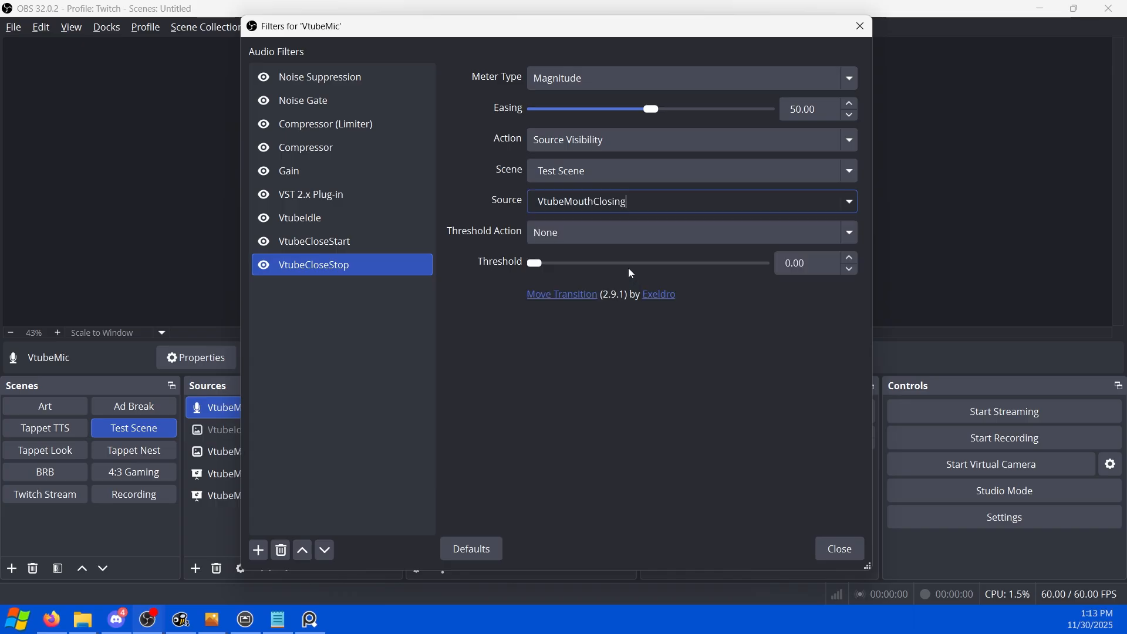
Set the VtubeCloseStop filter's threshold action to Disable Over with a threshold of 6.5.
{"action": "left_click", "coordinate": [593, 237]}
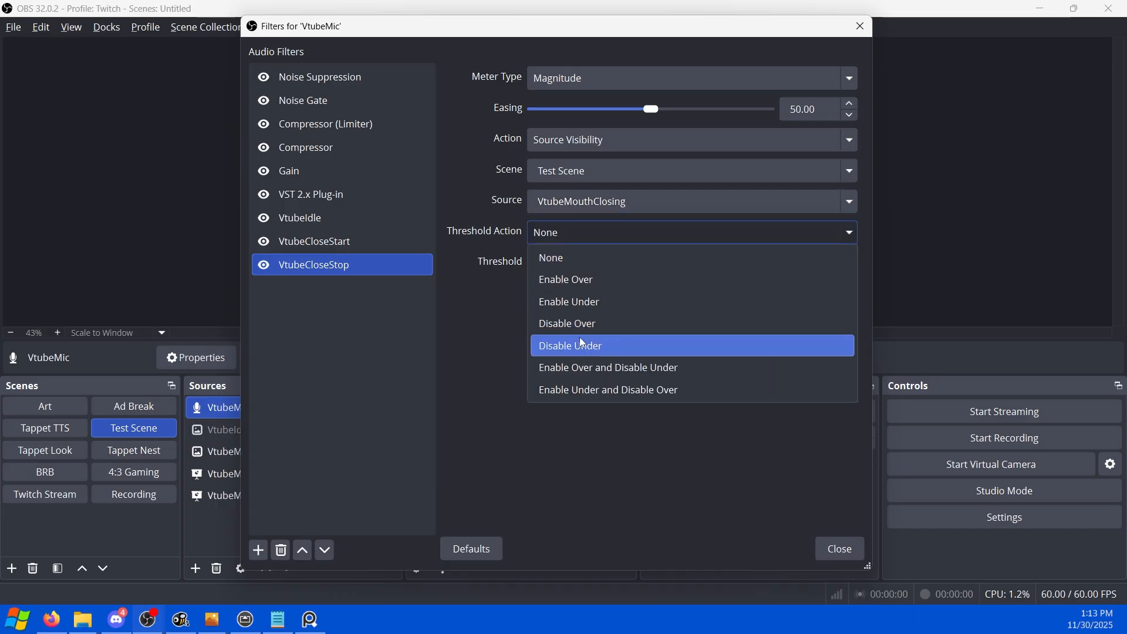
{"action": "left_click", "coordinate": [579, 322]}
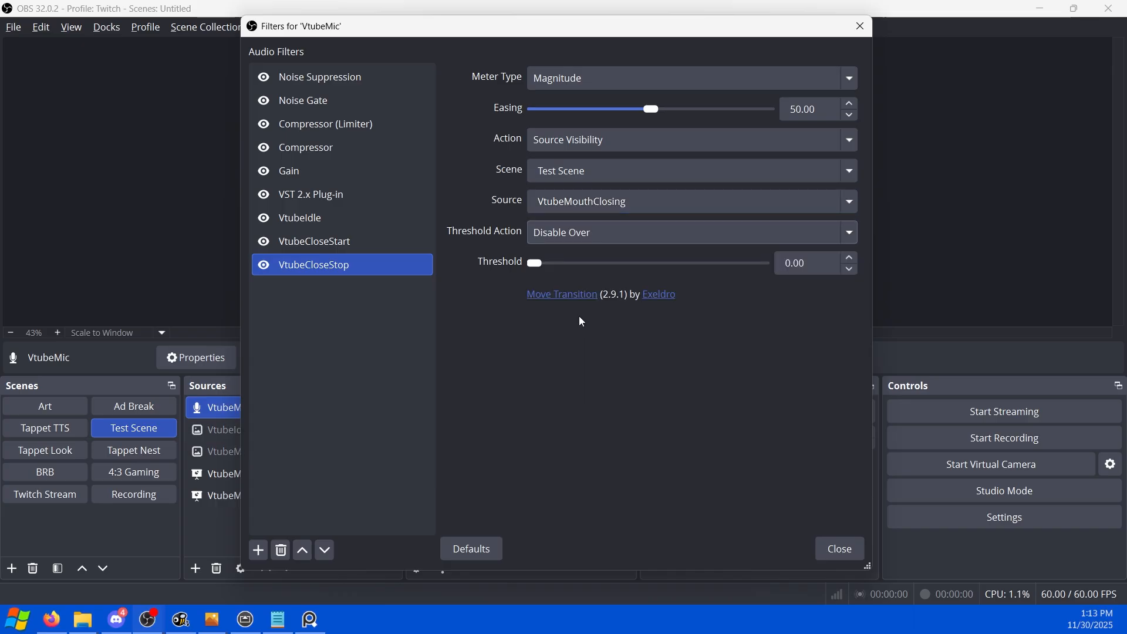
{"action": "double_click", "coordinate": [786, 263]}
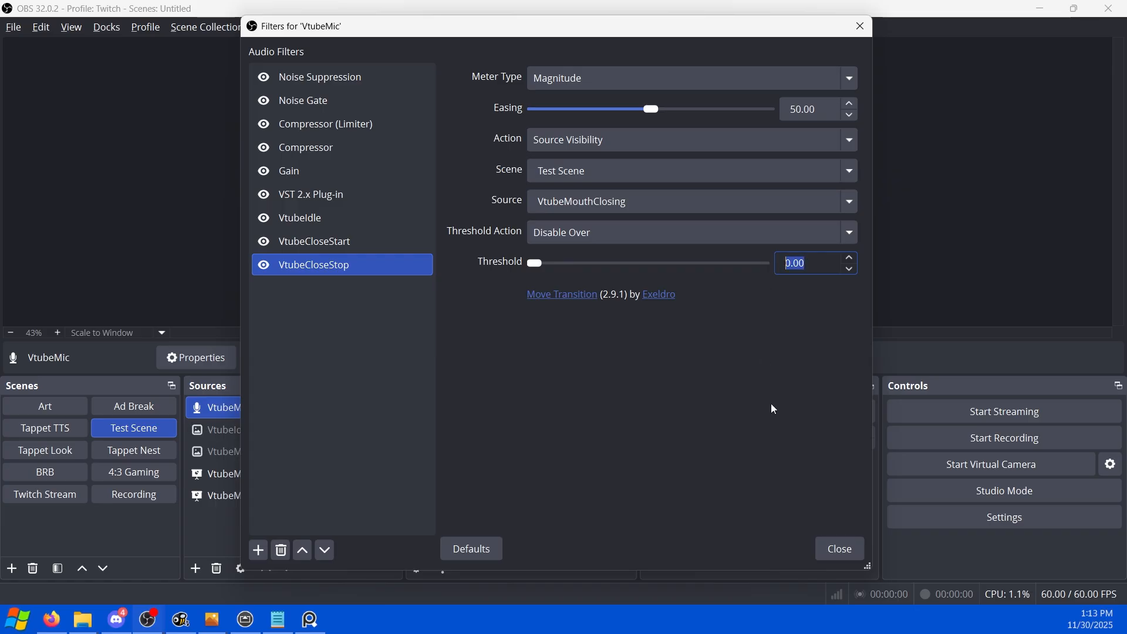
{"action": "type", "text": "6"}
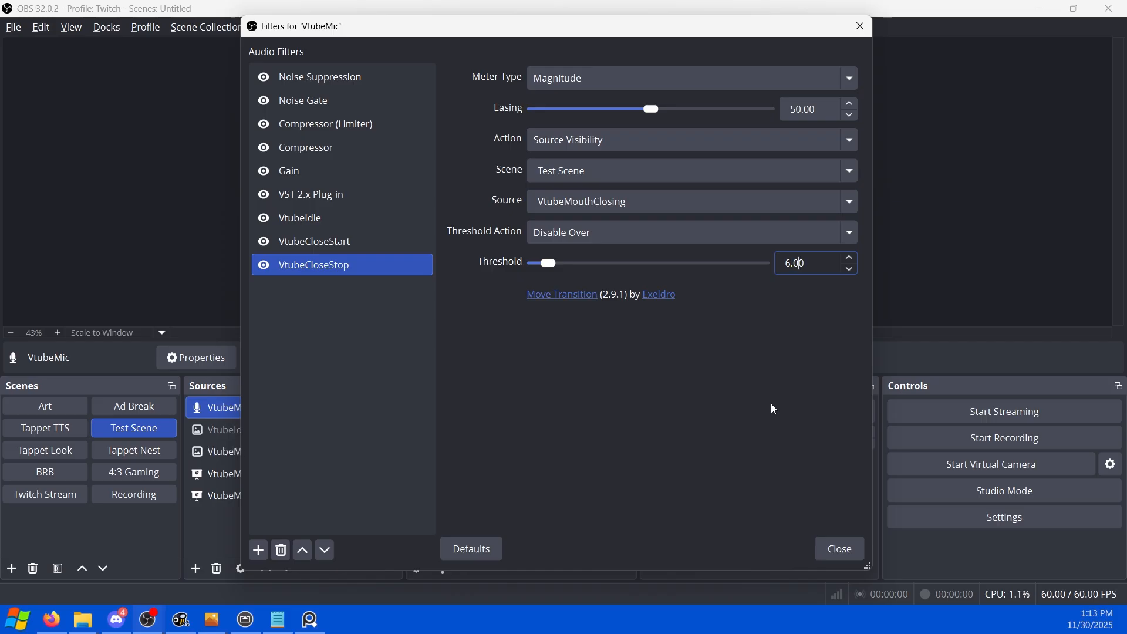
{"action": "key", "text": "BackSpace"}
{"action": "type", "text": "5"}
{"action": "left_click", "coordinate": [772, 405]}
Add another Audio Move filter to VtubeMic and name it "VtubeOpenStart".
{"action": "left_click", "coordinate": [258, 550]}
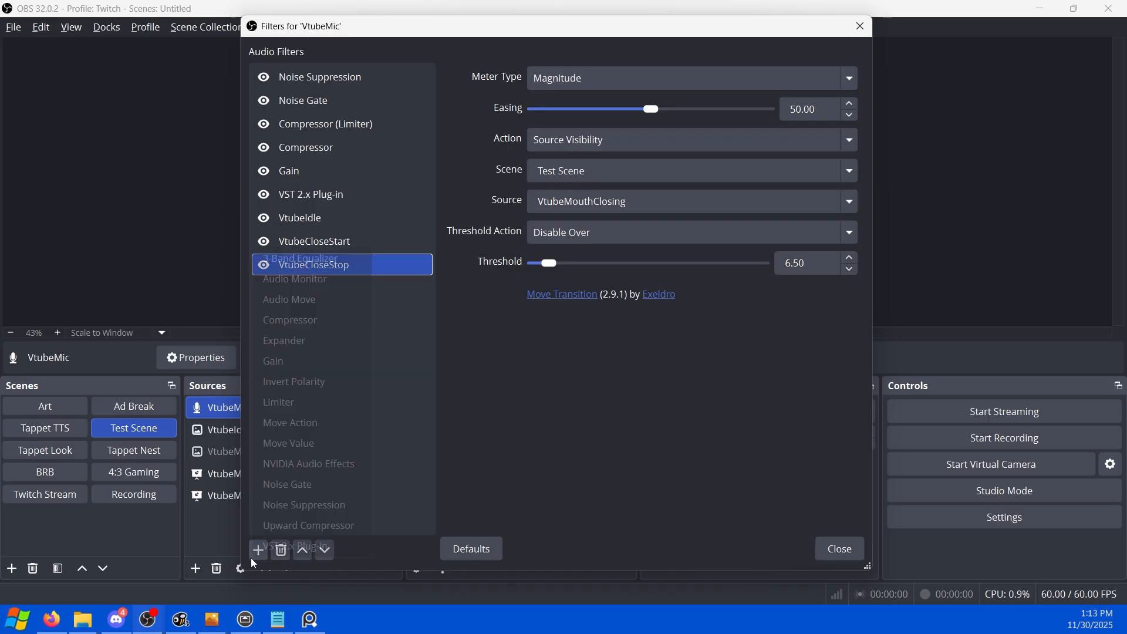
{"action": "left_click", "coordinate": [324, 302]}
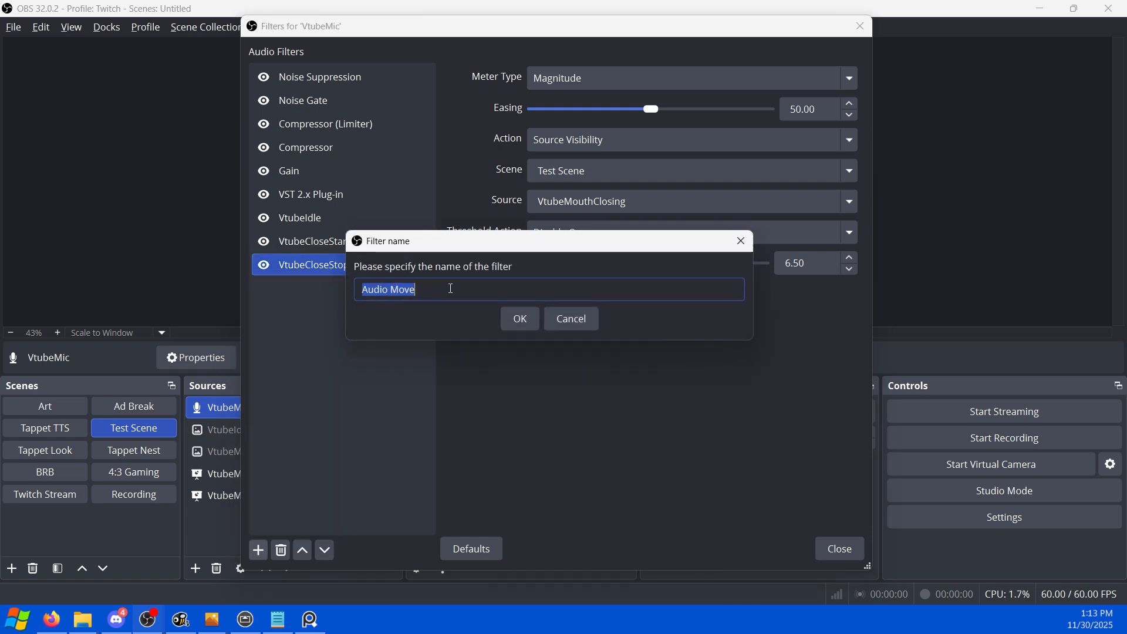
{"action": "left_click_drag", "start_coordinate": [451, 289], "coordinate": [368, 289]}
{"action": "key", "text": "BackSpace"}
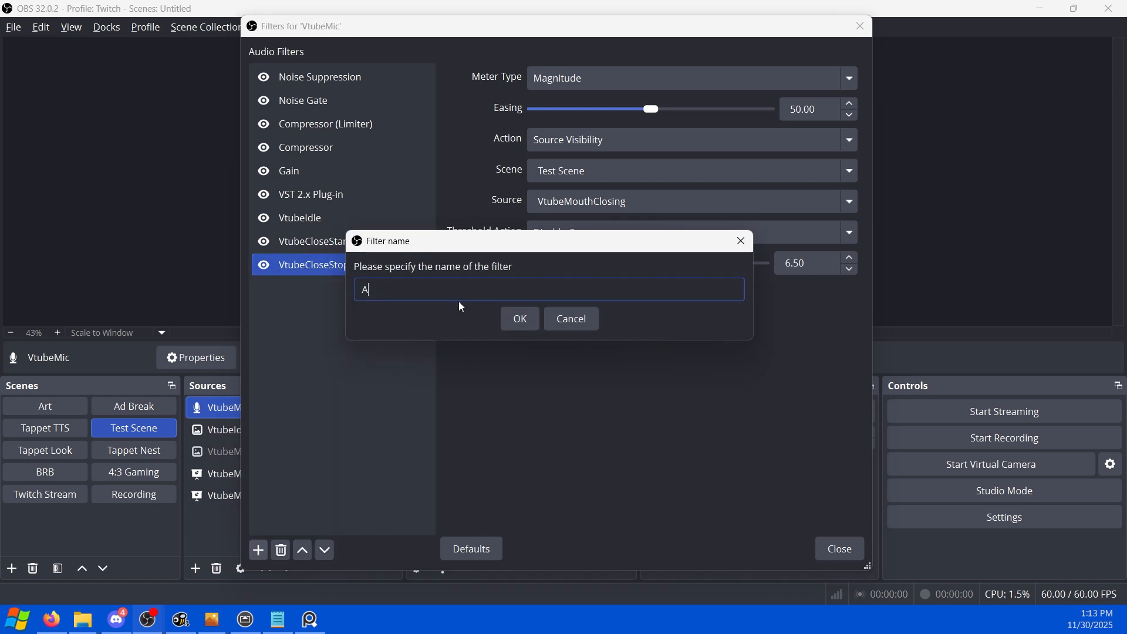
{"action": "key", "text": "BackSpace"}
{"action": "type", "text": "VtubeO"}
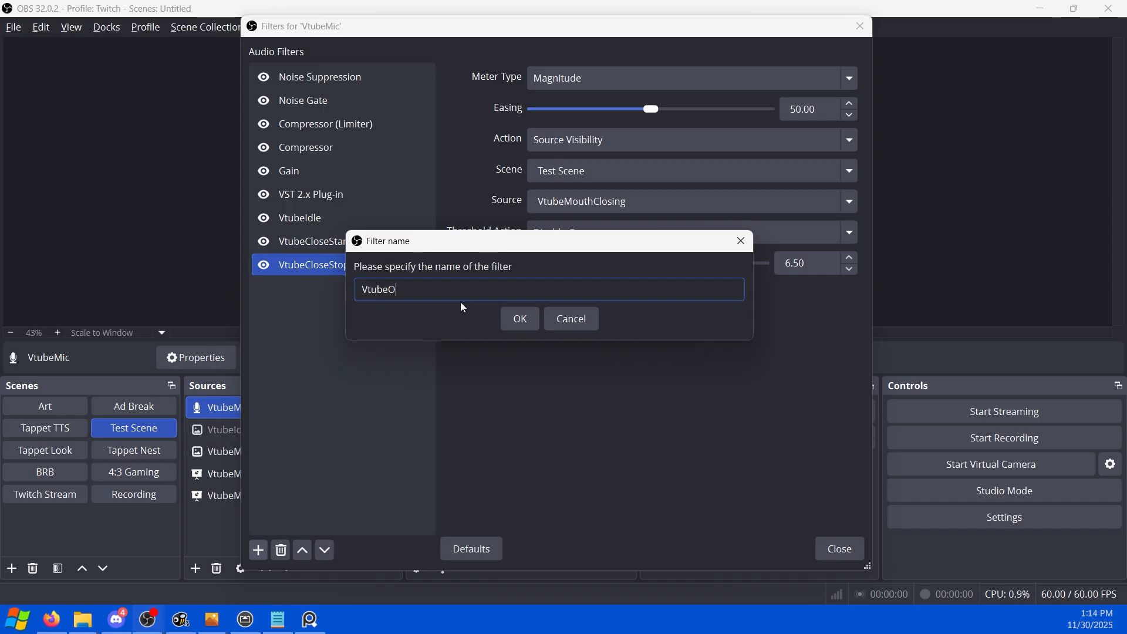
{"action": "type", "text": "penStaert"}
{"action": "key", "text": "BackSpace"}
{"action": "key", "text": "BackSpace"}
{"action": "key", "text": "BackSpace"}
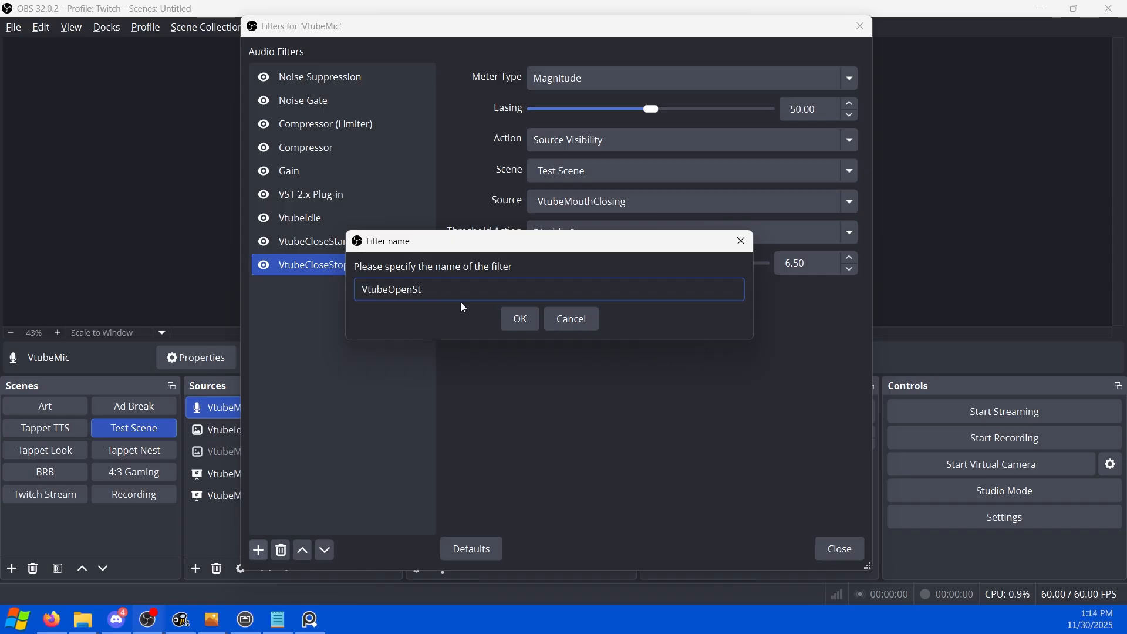
{"action": "type", "text": "rt"}
{"action": "key", "text": "Return"}
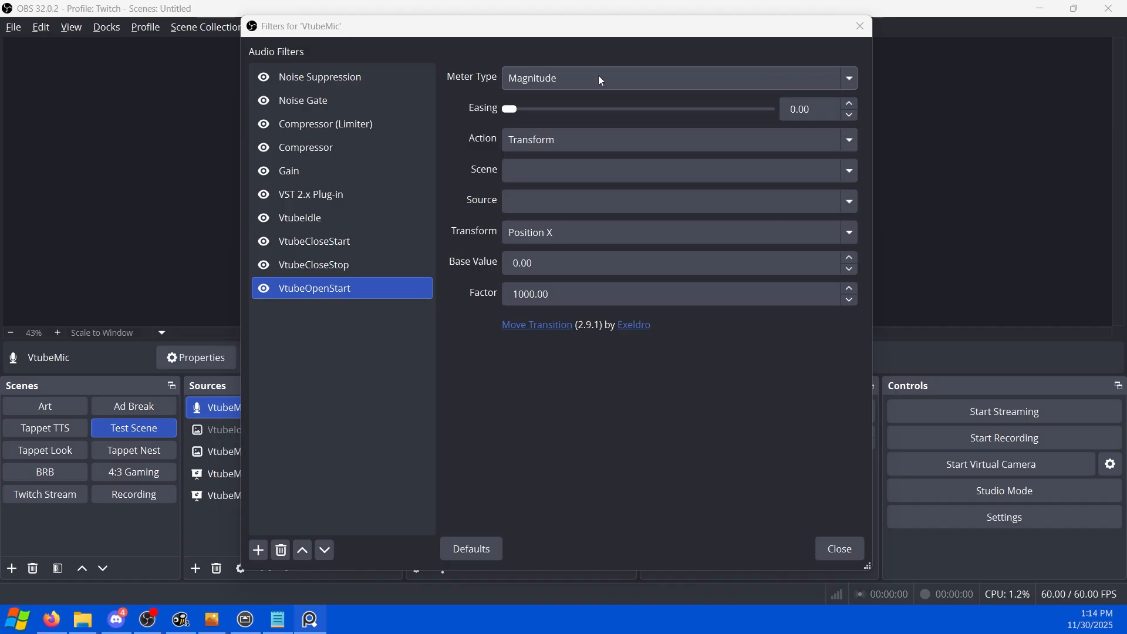
Set the VtubeOpenStart filter's easing to 50 and its action to Source Visibility.
{"action": "double_click", "coordinate": [792, 109]}
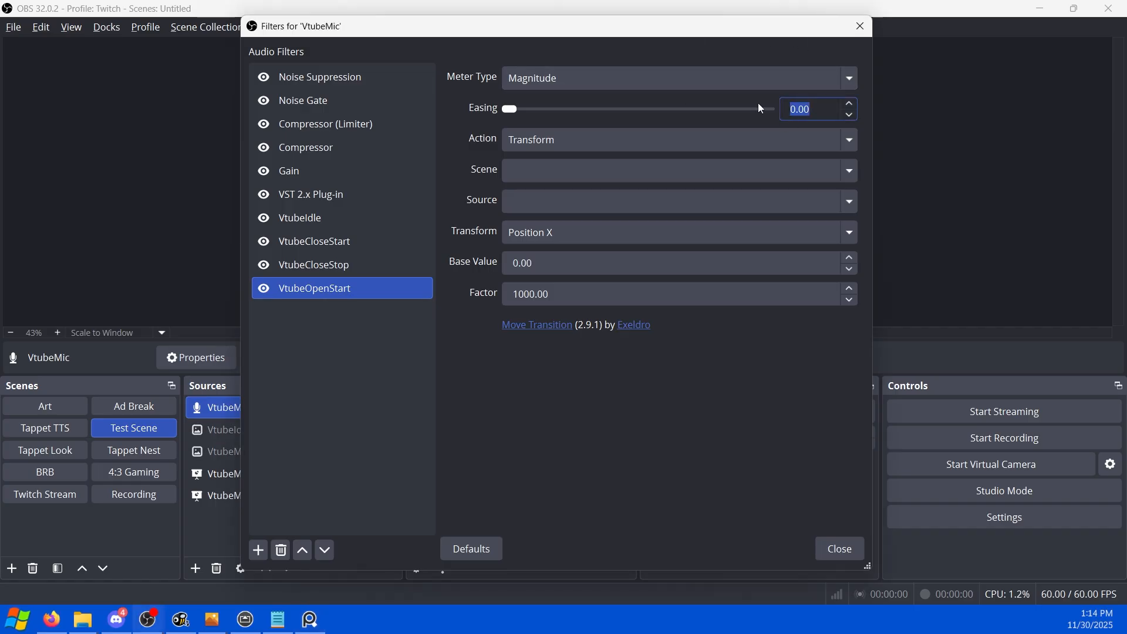
{"action": "type", "text": "50"}
{"action": "left_click", "coordinate": [655, 143]}
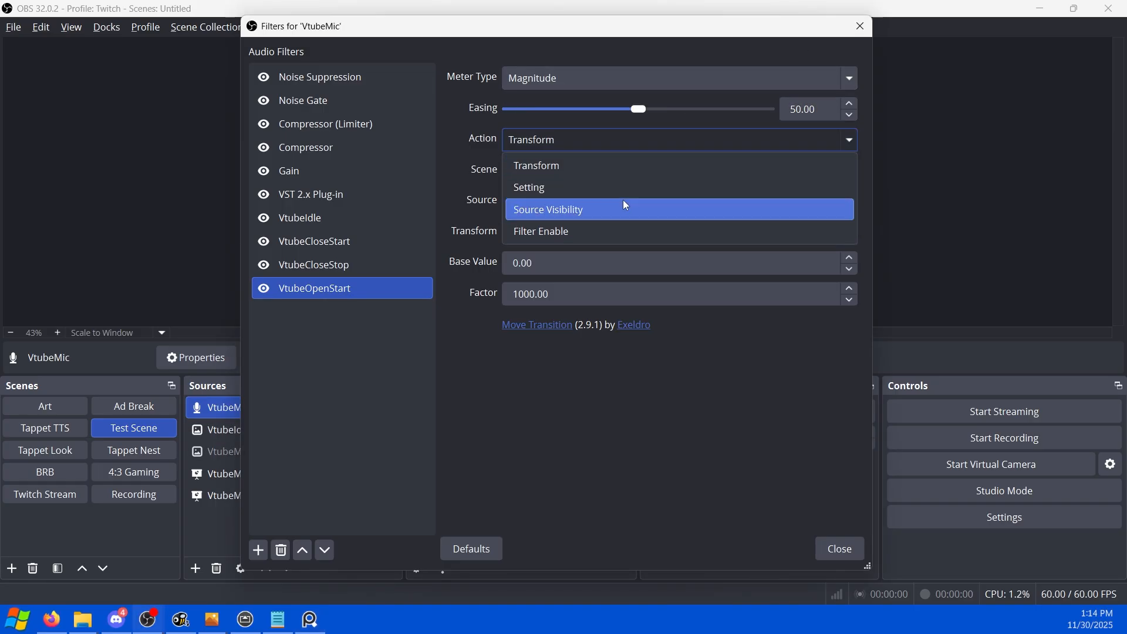
{"action": "left_click", "coordinate": [623, 205]}
Target the VtubeMouthOpening source in Test Scene with the VtubeOpenStart filter.
{"action": "left_click", "coordinate": [842, 170]}
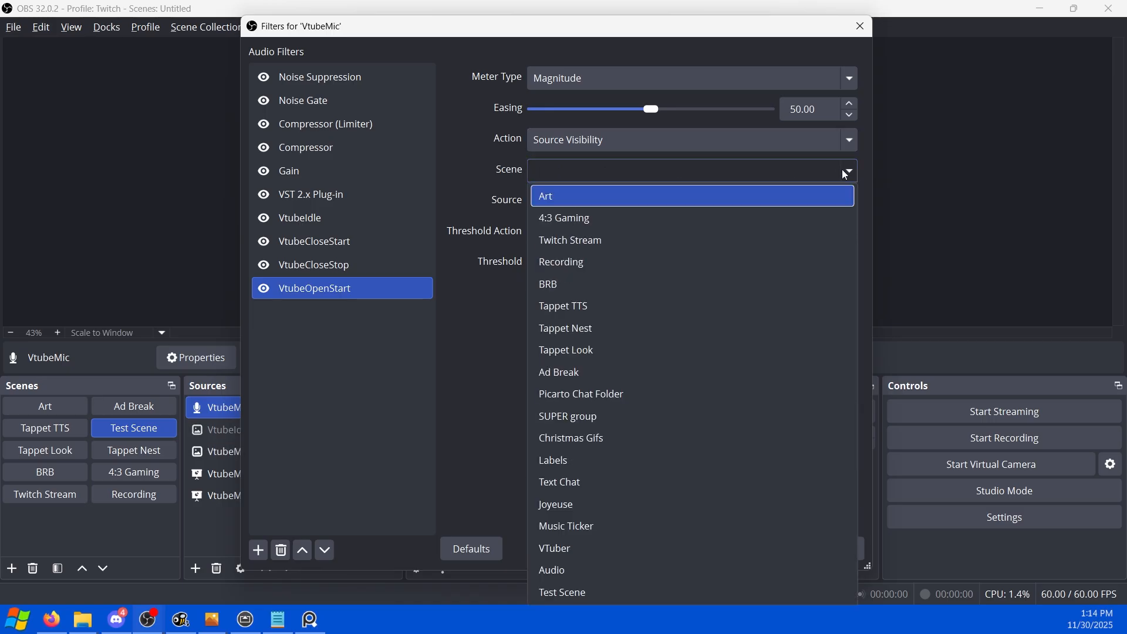
{"action": "left_click", "coordinate": [628, 583]}
{"action": "left_click", "coordinate": [851, 202]}
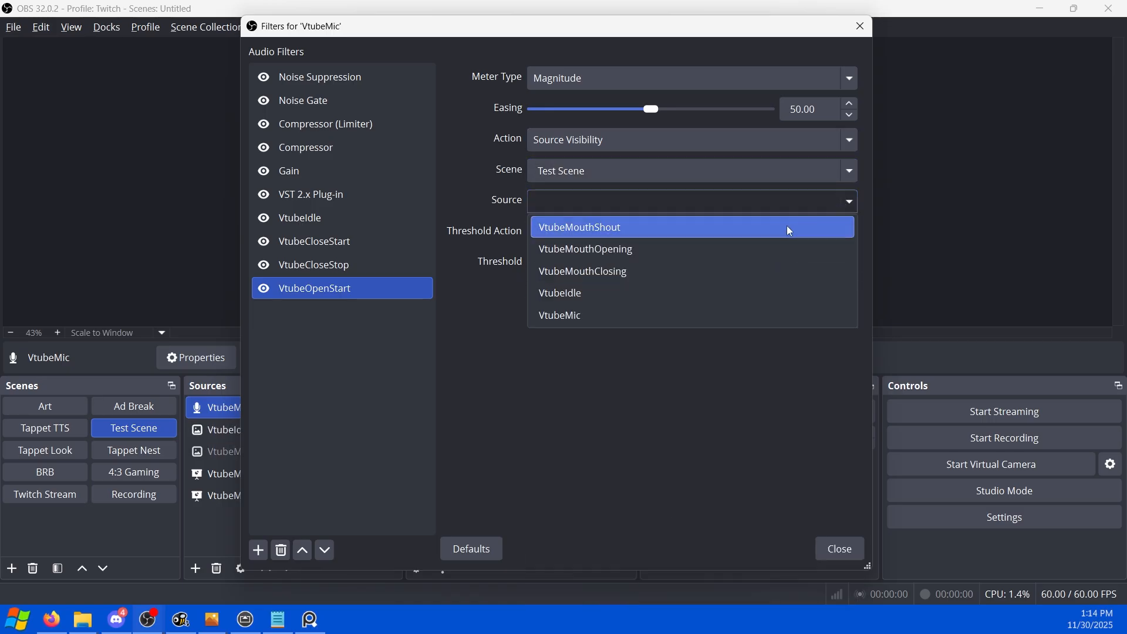
{"action": "left_click", "coordinate": [686, 248]}
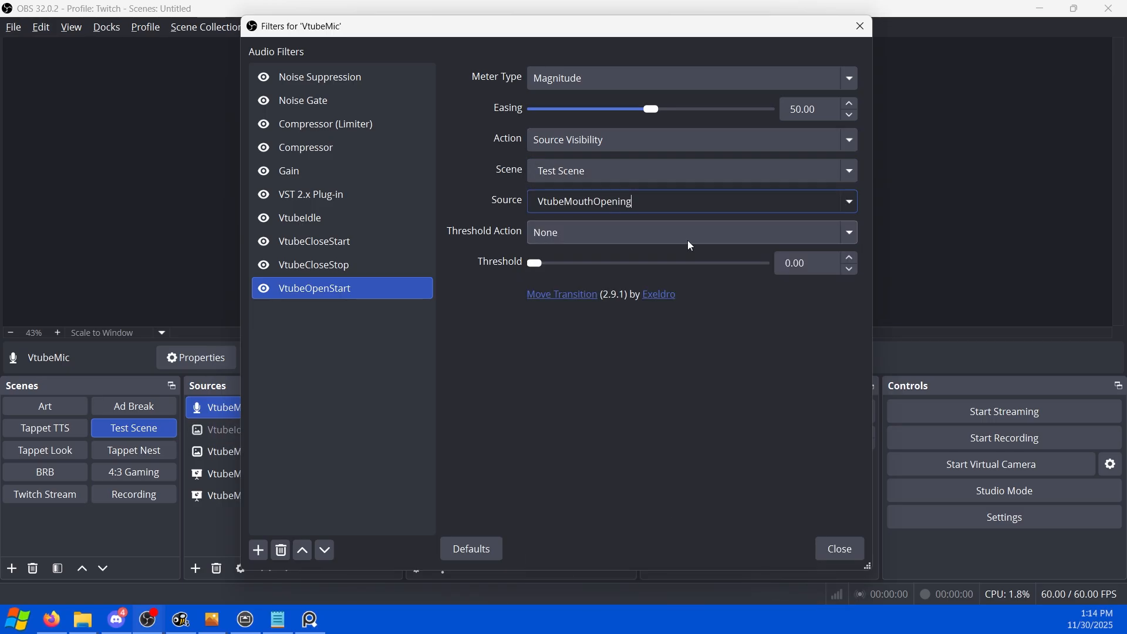
Set the VtubeOpenStart filter's threshold action to Enable Over and Disable Under with a threshold of 6.5.
{"action": "left_click", "coordinate": [682, 233]}
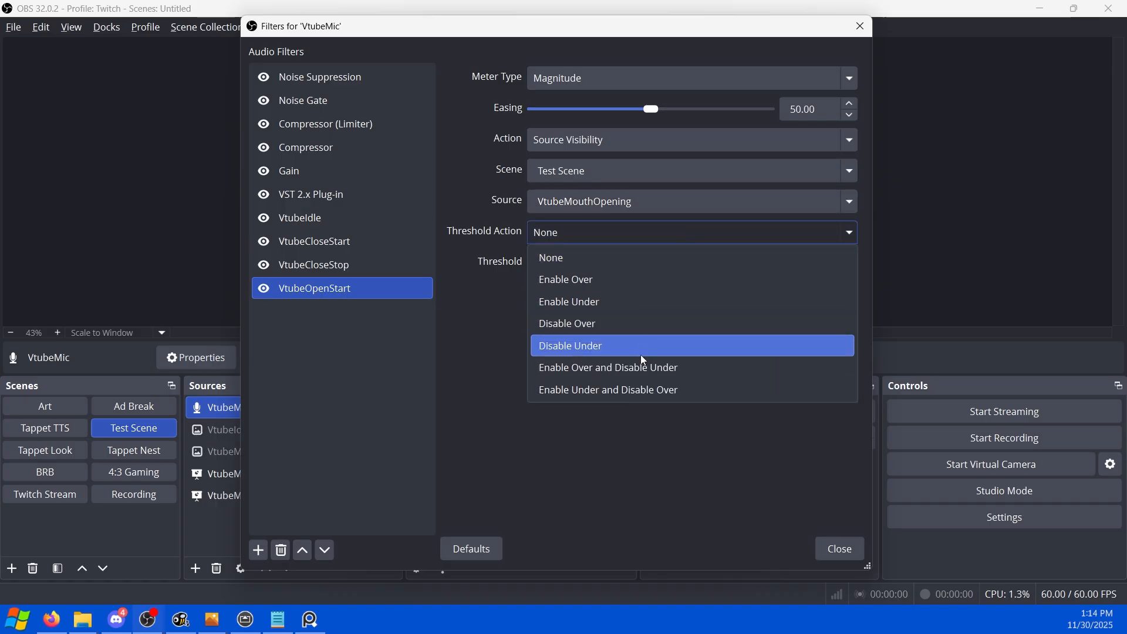
{"action": "left_click", "coordinate": [643, 370]}
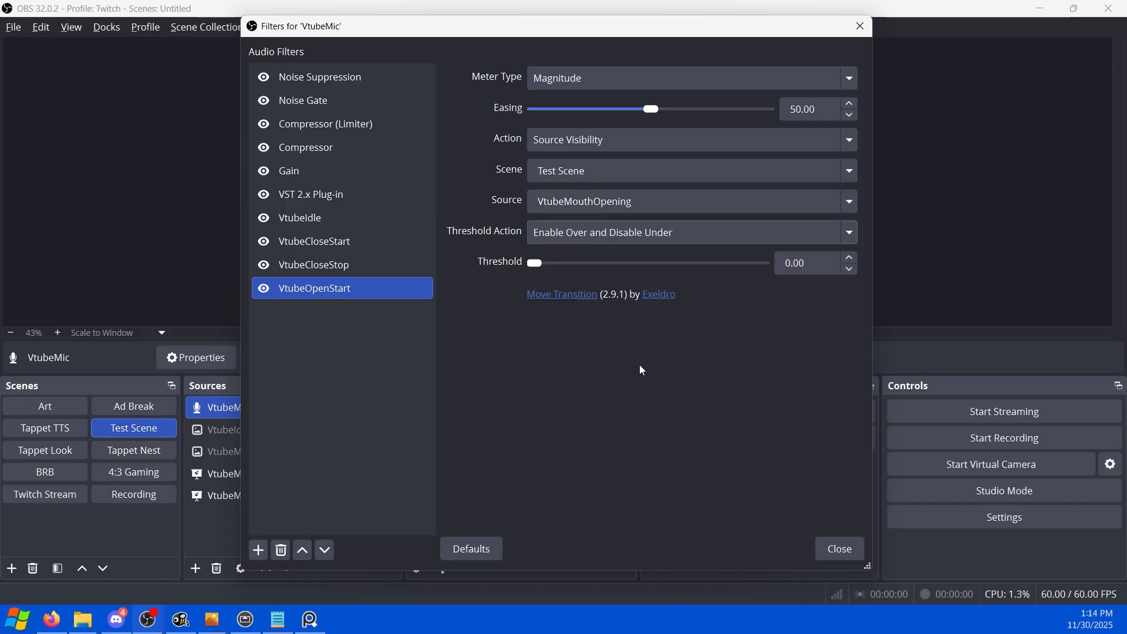
{"action": "double_click", "coordinate": [801, 263]}
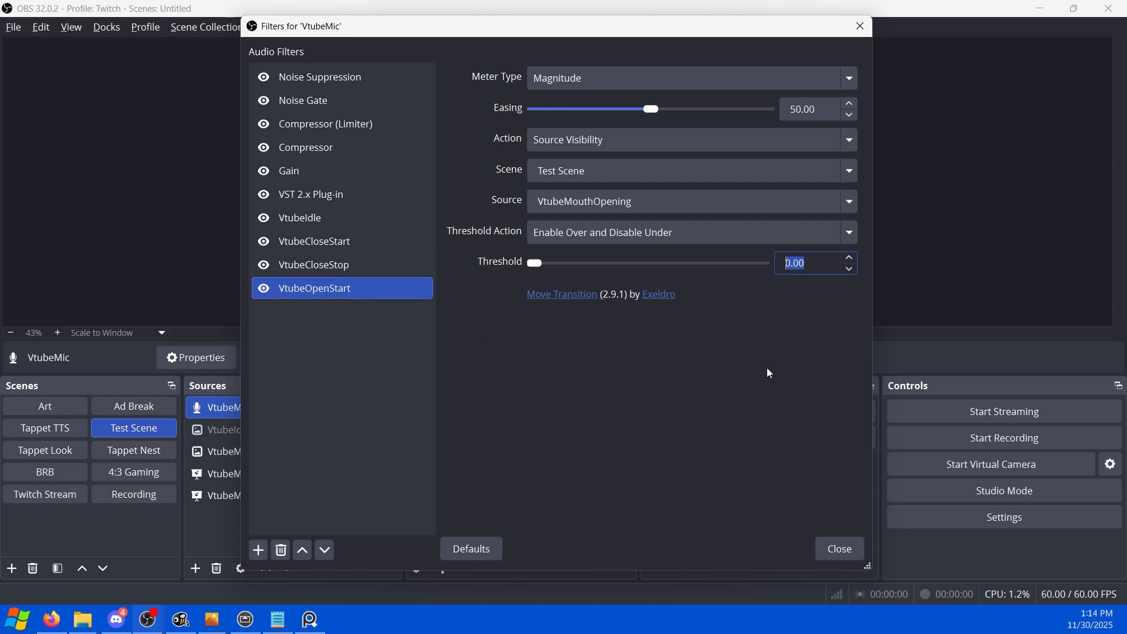
{"action": "type", "text": "6.0"}
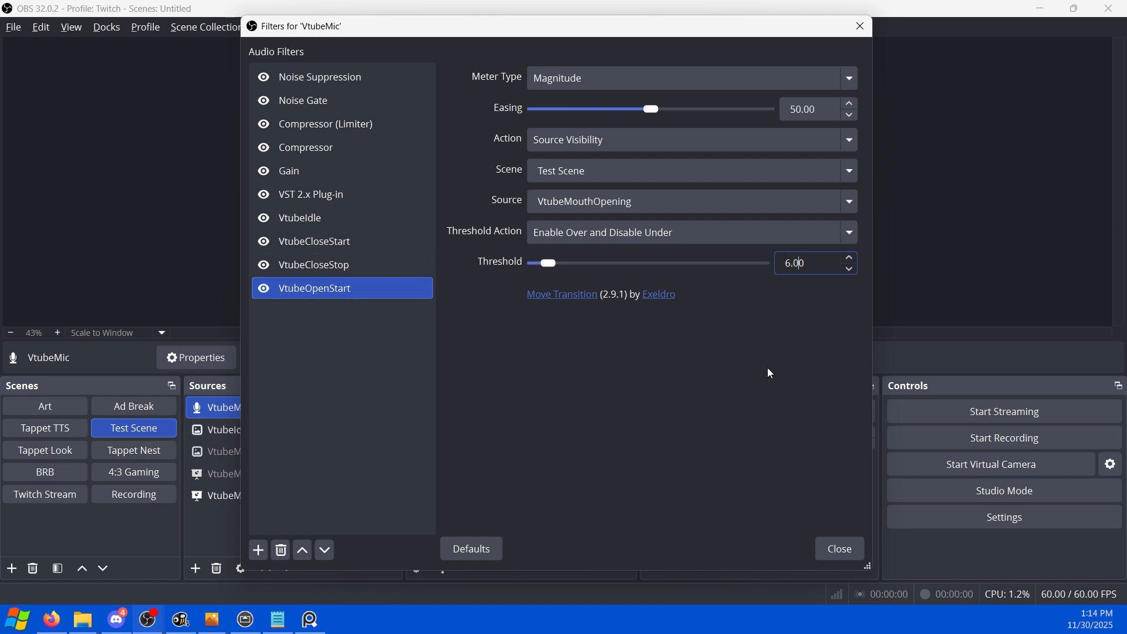
{"action": "key", "text": "BackSpace"}
{"action": "type", "text": "5"}
Add another Audio Move filter to VtubeMic and name it "VtubeOpenStop".
{"action": "left_click", "coordinate": [256, 551]}
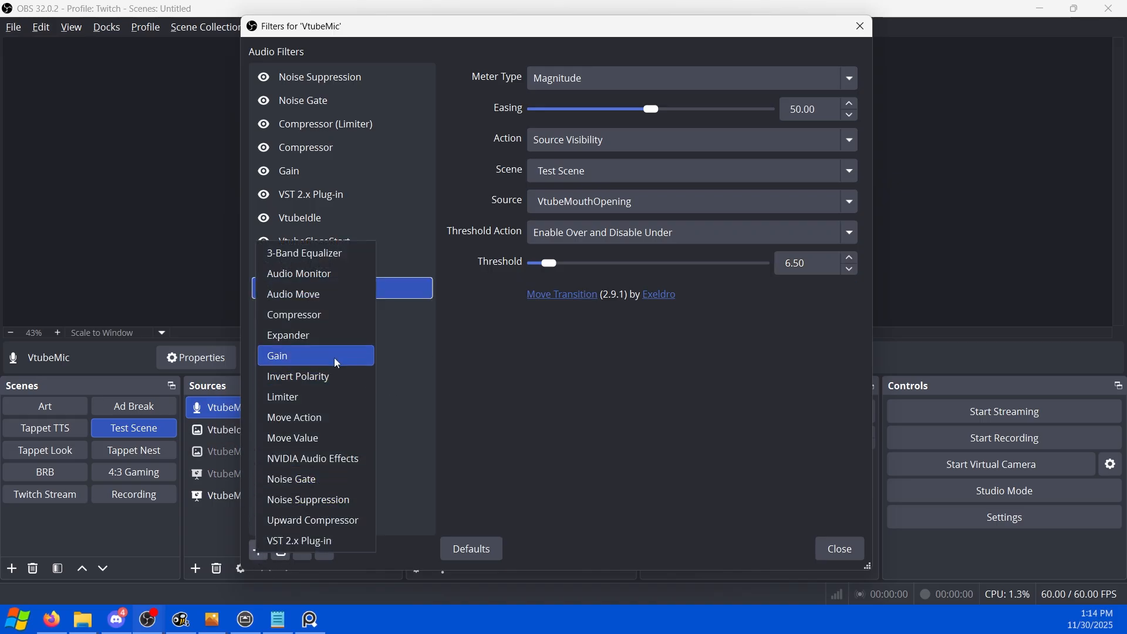
{"action": "left_click", "coordinate": [320, 291]}
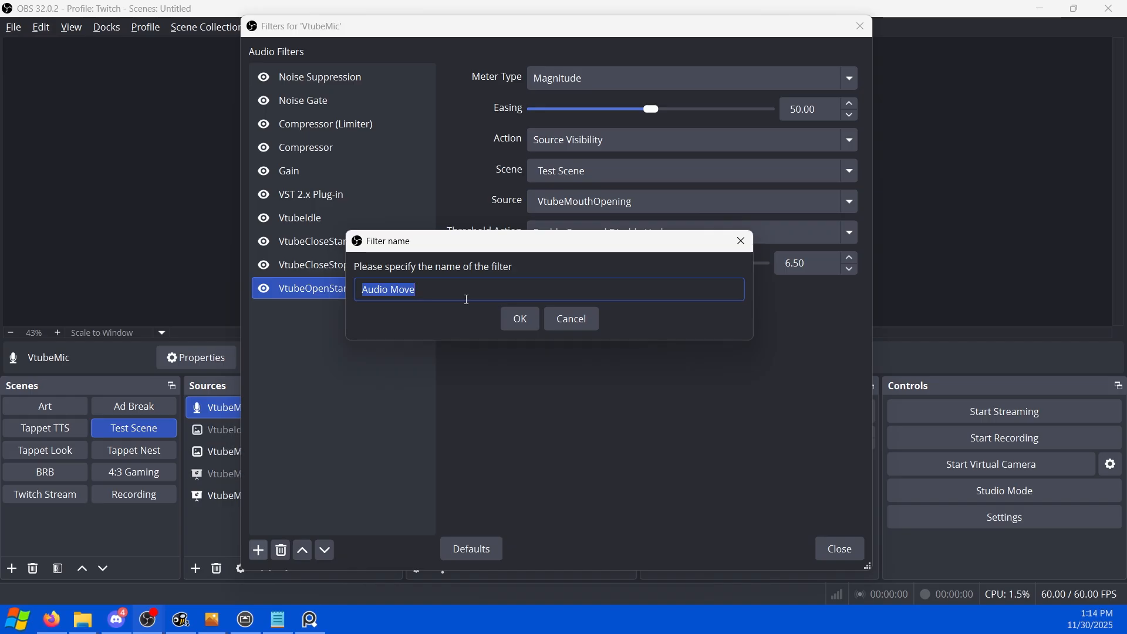
{"action": "type", "text": "Vtube"}
{"action": "type", "text": "OpenStop"}
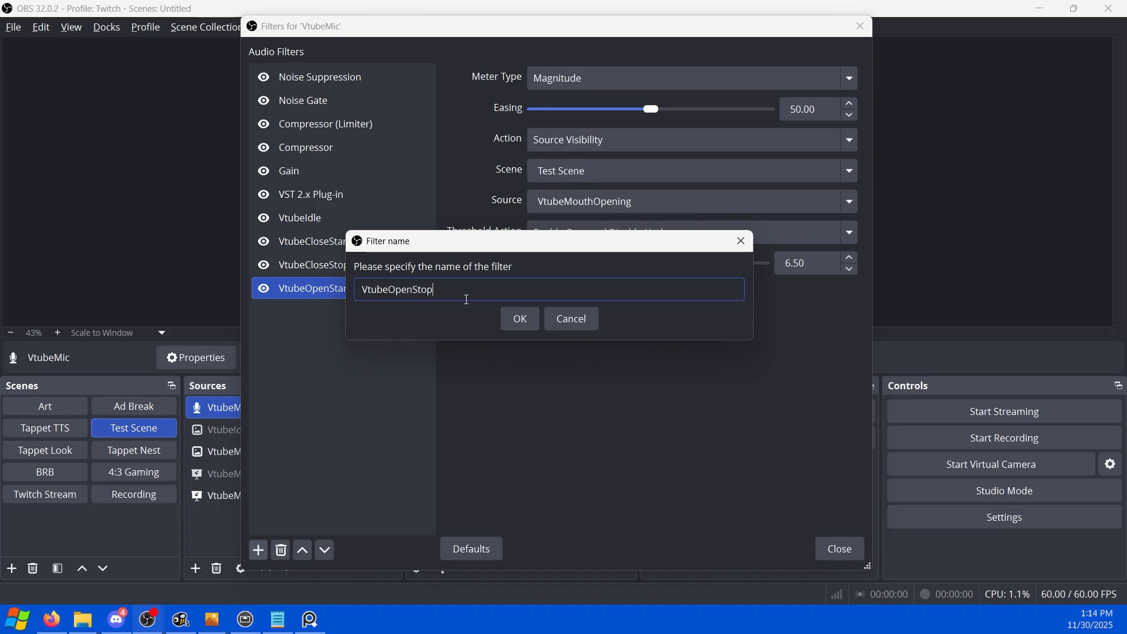
{"action": "key", "text": "Return"}
Configure the VtubeOpenStop filter with meter type Input Peak True, easing 50 and action Source Visibility.
{"action": "left_click", "coordinate": [612, 75]}
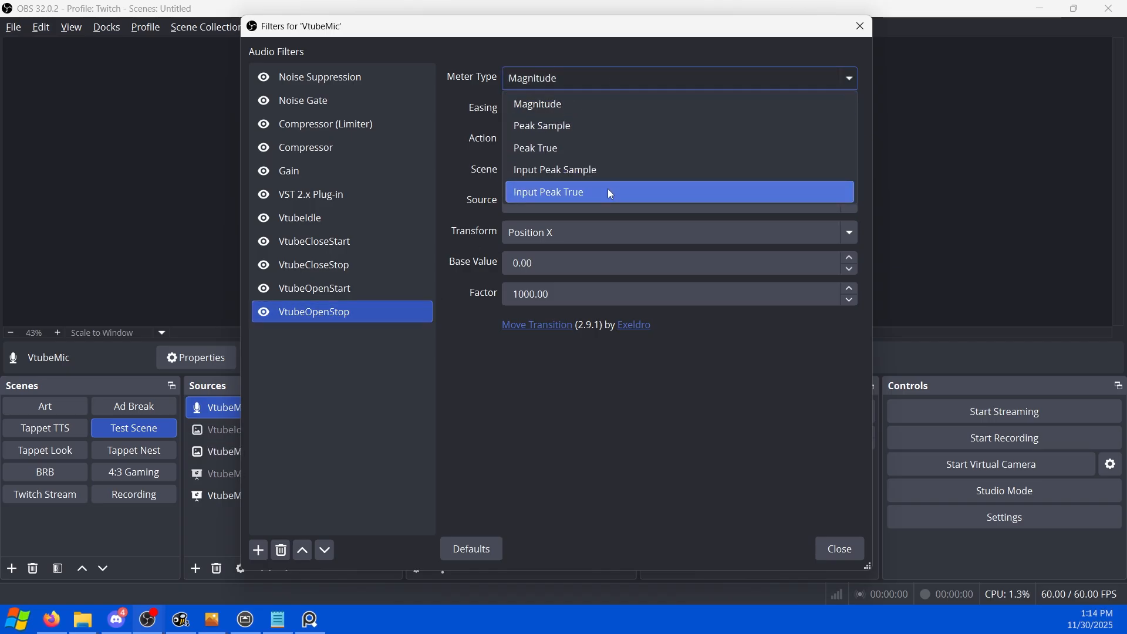
{"action": "left_click", "coordinate": [611, 192]}
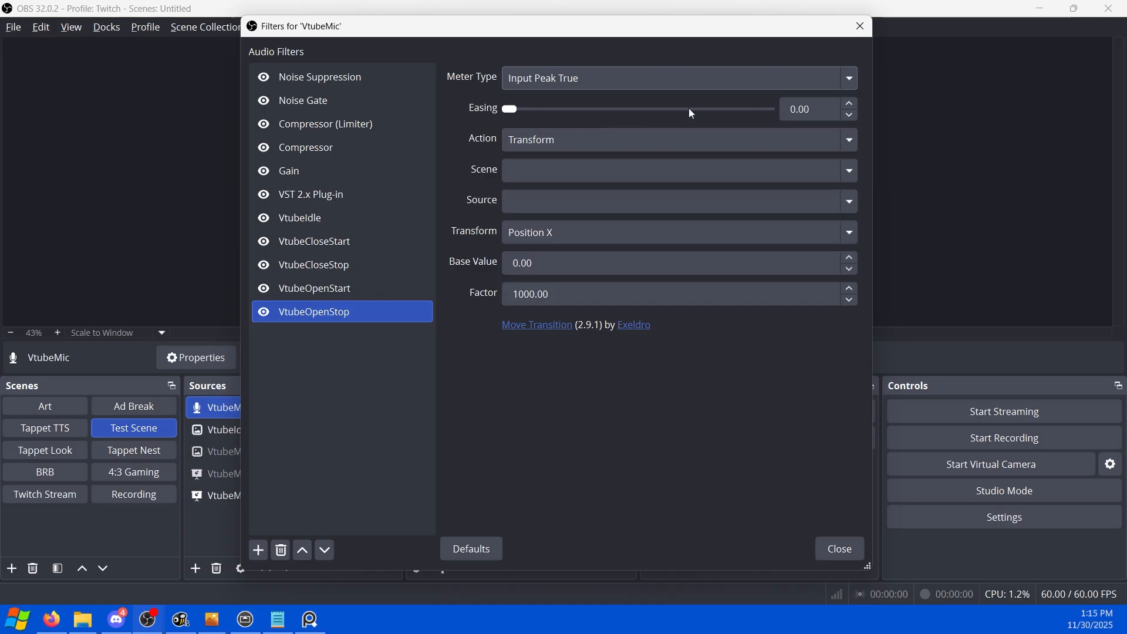
{"action": "left_click", "coordinate": [781, 109]}
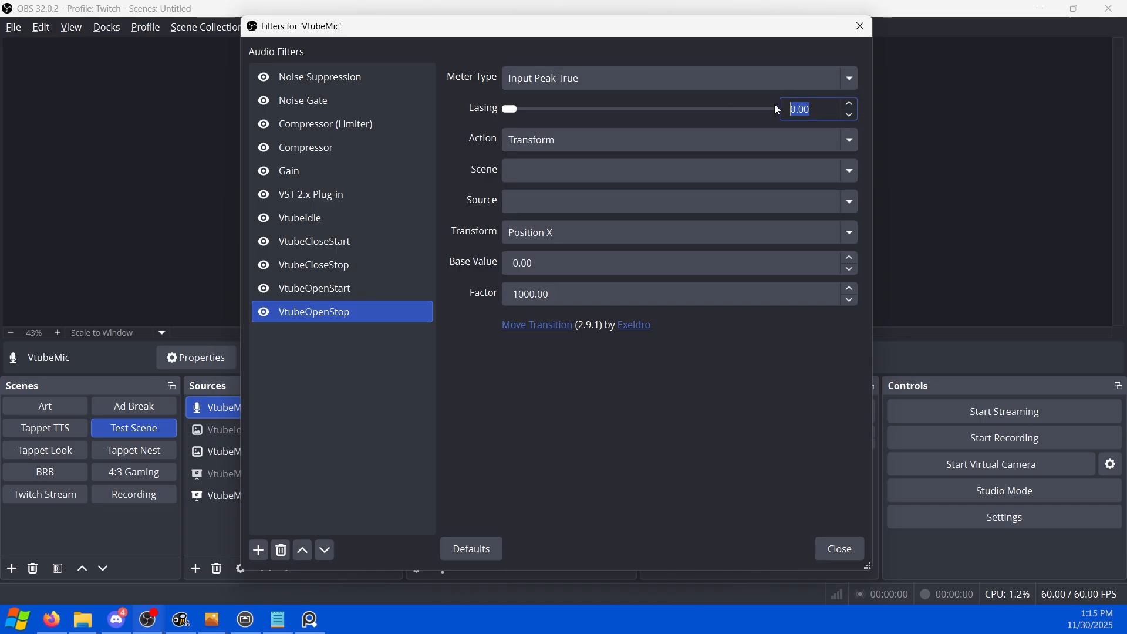
{"action": "type", "text": "50"}
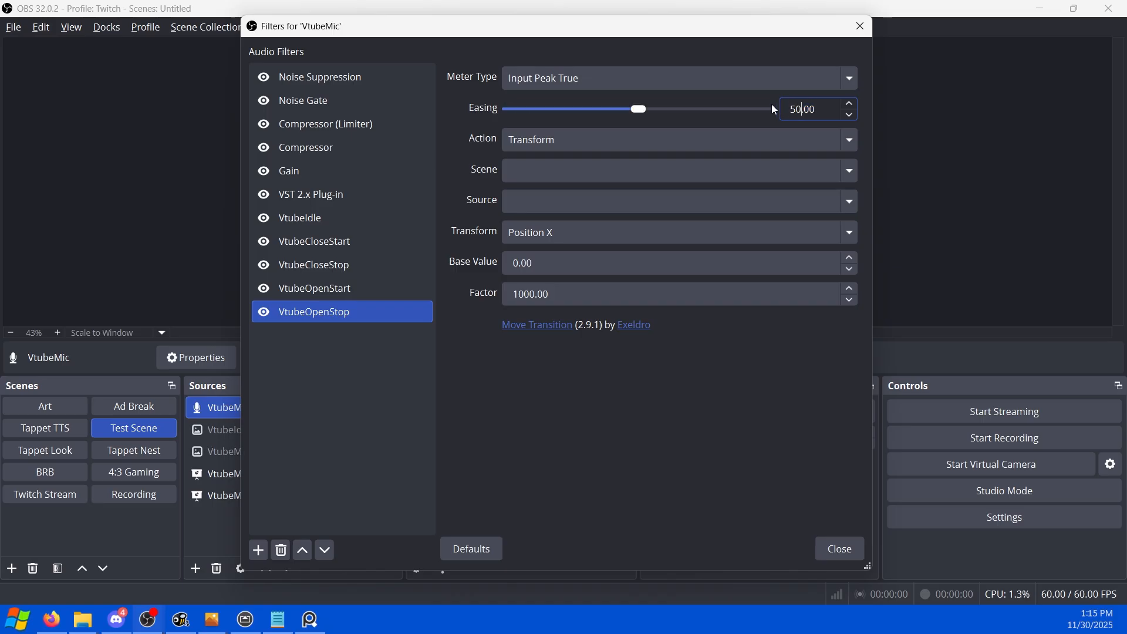
{"action": "left_click", "coordinate": [627, 144]}
{"action": "left_click", "coordinate": [590, 203]}
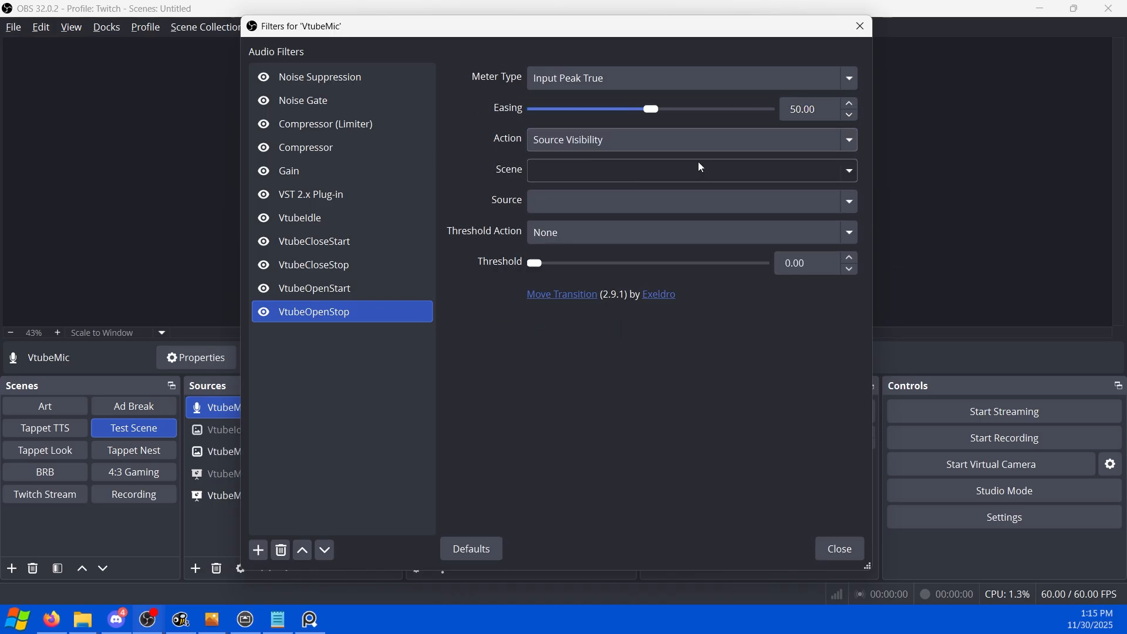
Target the VtubeMouthOpening source in Test Scene with the VtubeOpenStop filter.
{"action": "left_click", "coordinate": [849, 174]}
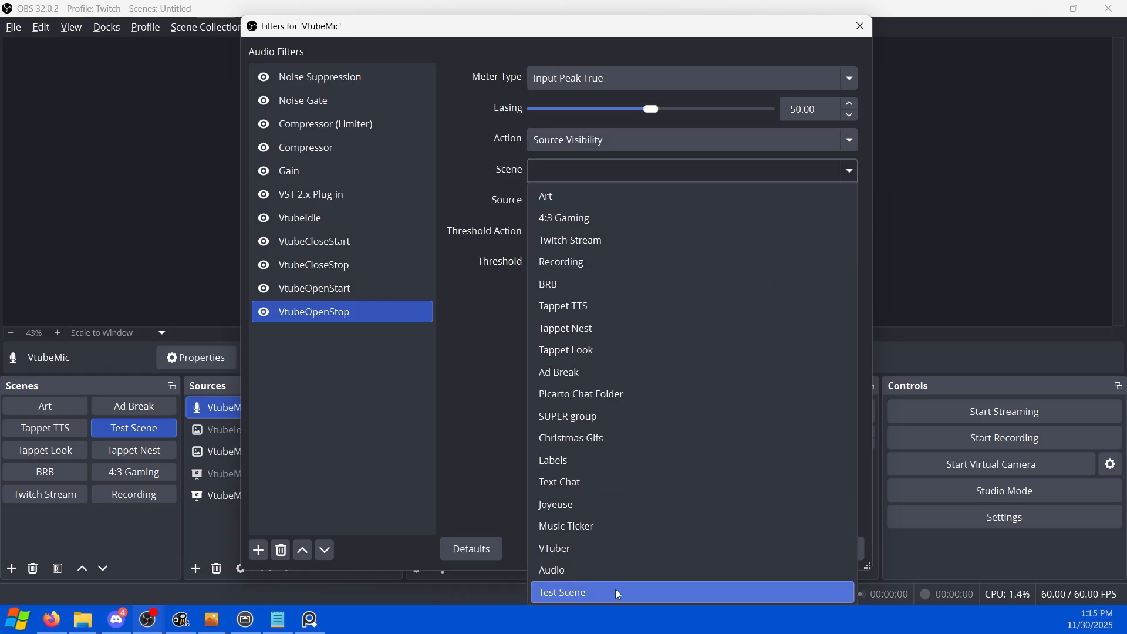
{"action": "left_click", "coordinate": [616, 590]}
{"action": "left_click", "coordinate": [848, 202]}
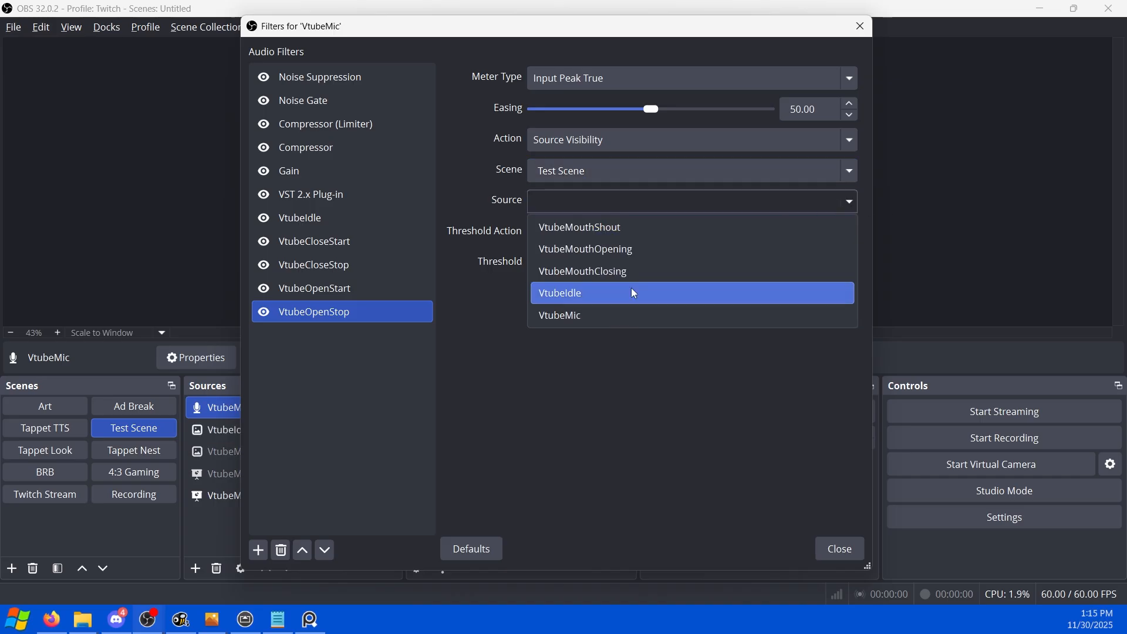
{"action": "left_click", "coordinate": [624, 250]}
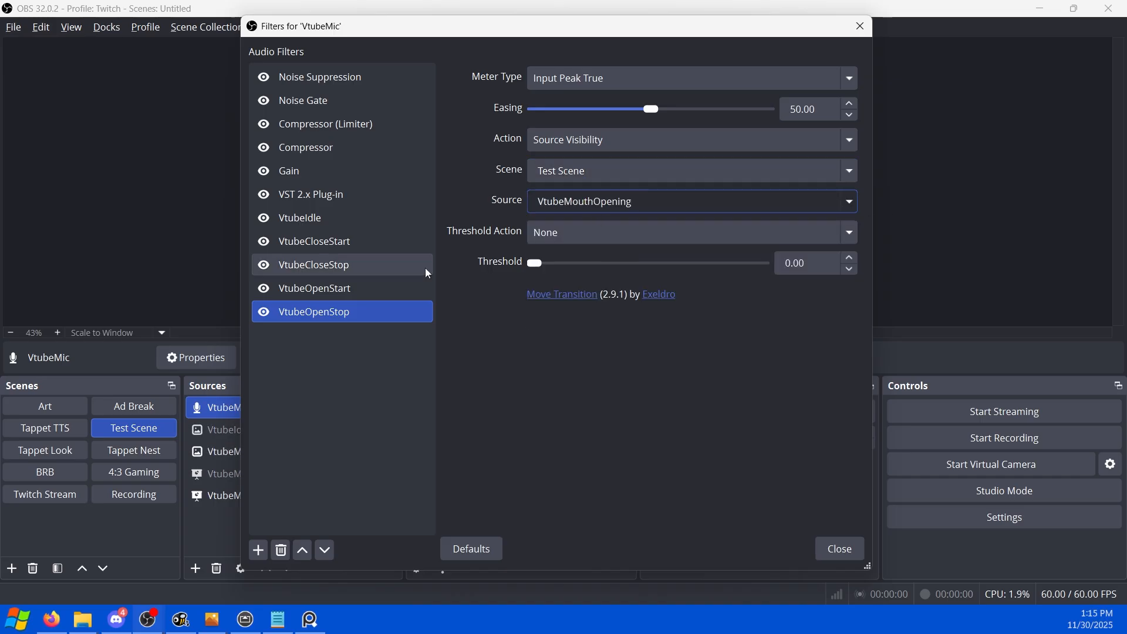
Set the VtubeOpenStop filter's threshold action to Disable Over with a threshold of 33.
{"action": "left_click", "coordinate": [651, 239]}
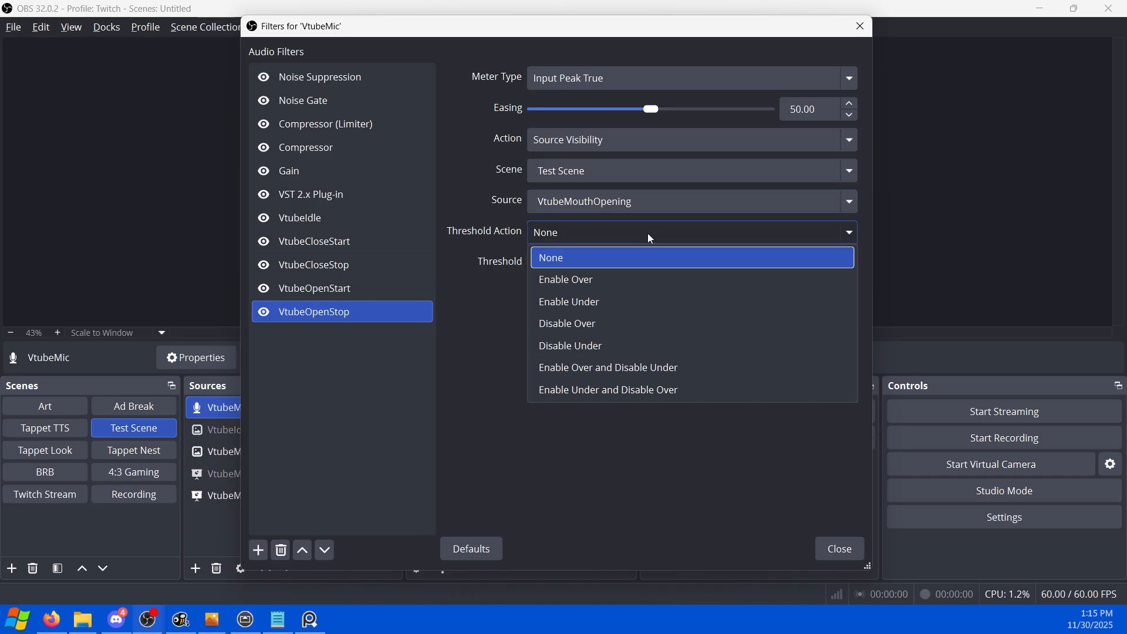
{"action": "left_click", "coordinate": [616, 320]}
{"action": "left_click_drag", "start_coordinate": [808, 262], "coordinate": [637, 262]}
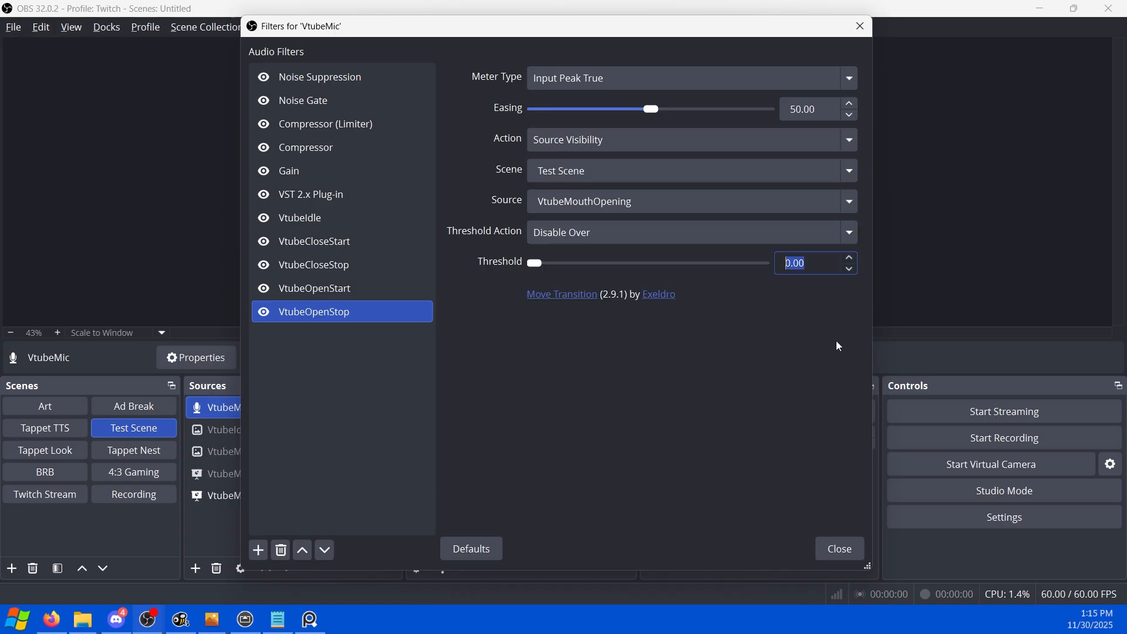
{"action": "type", "text": "33"}
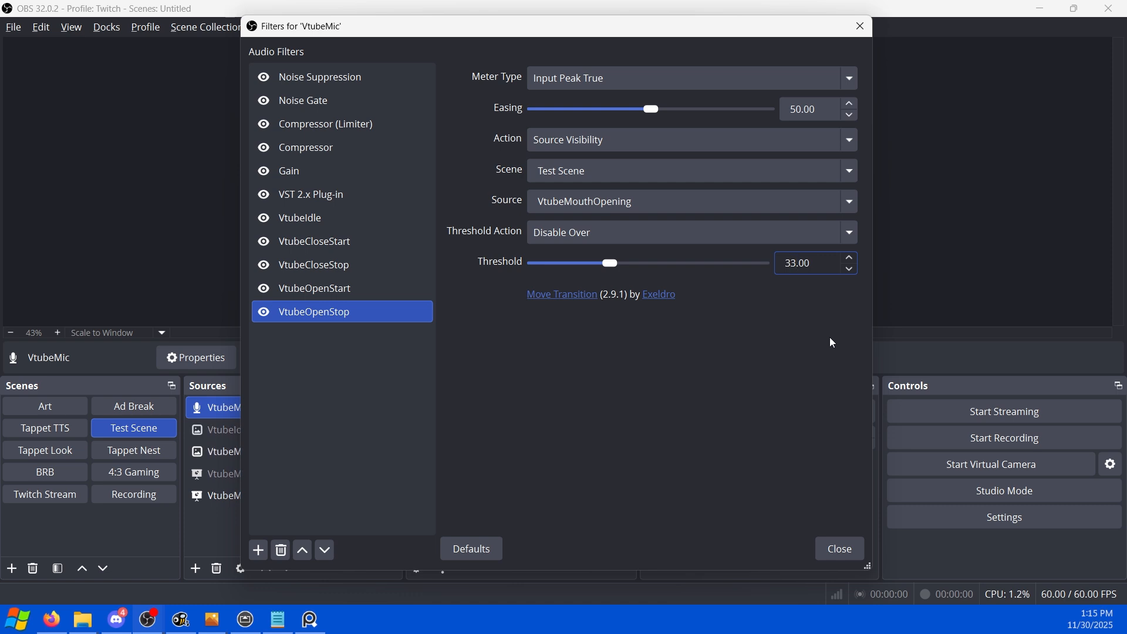
{"action": "left_click", "coordinate": [729, 388]}
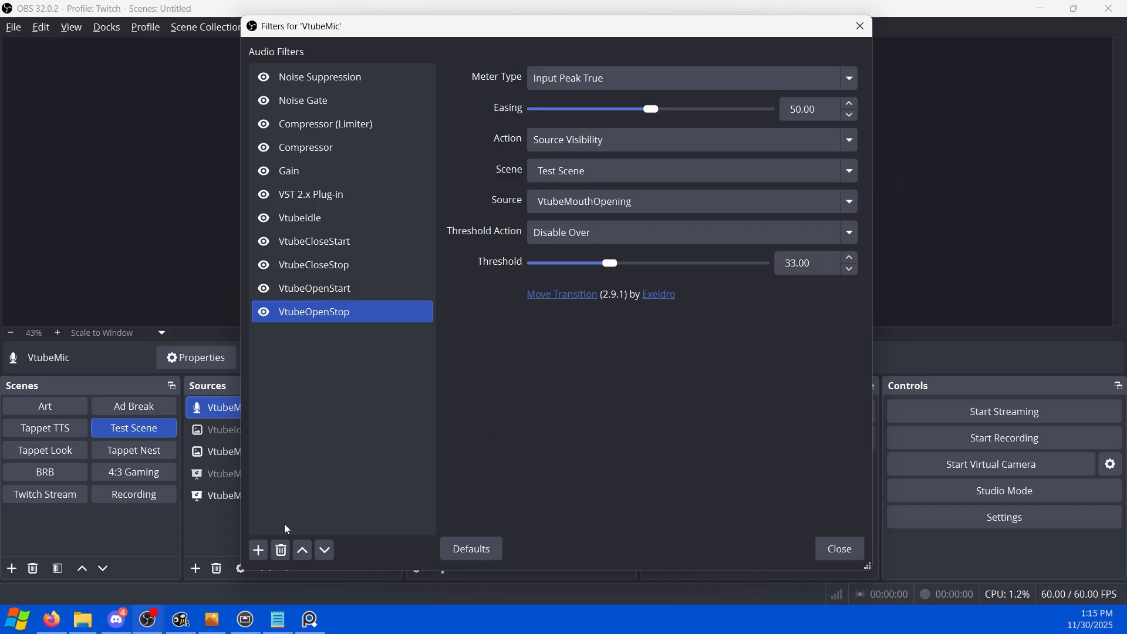
Add another Audio Move filter to VtubeMic and name it "VtubeOpenShout".
{"action": "left_click", "coordinate": [256, 553]}
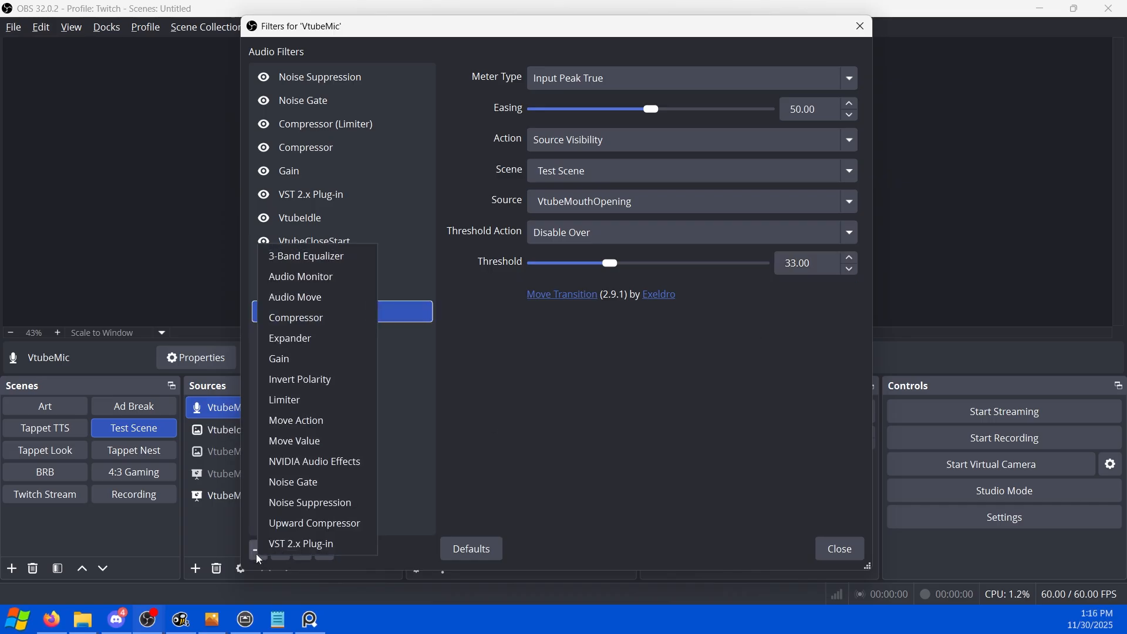
{"action": "left_click", "coordinate": [313, 298]}
{"action": "type", "text": "VtubeOpenS"}
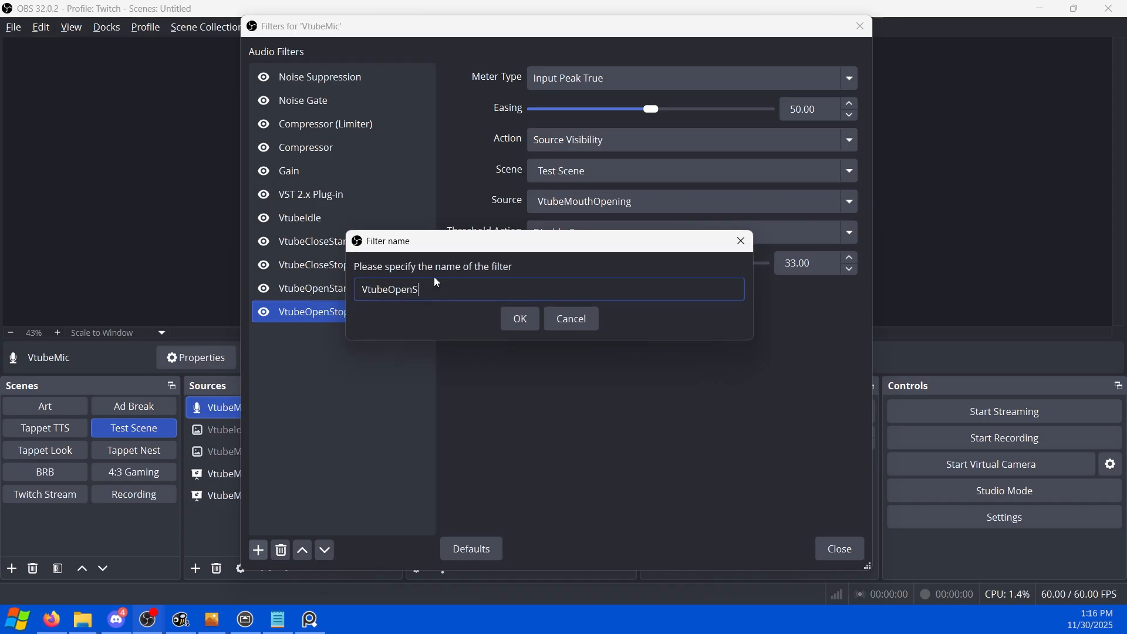
{"action": "type", "text": "hout"}
{"action": "key", "text": "Return"}
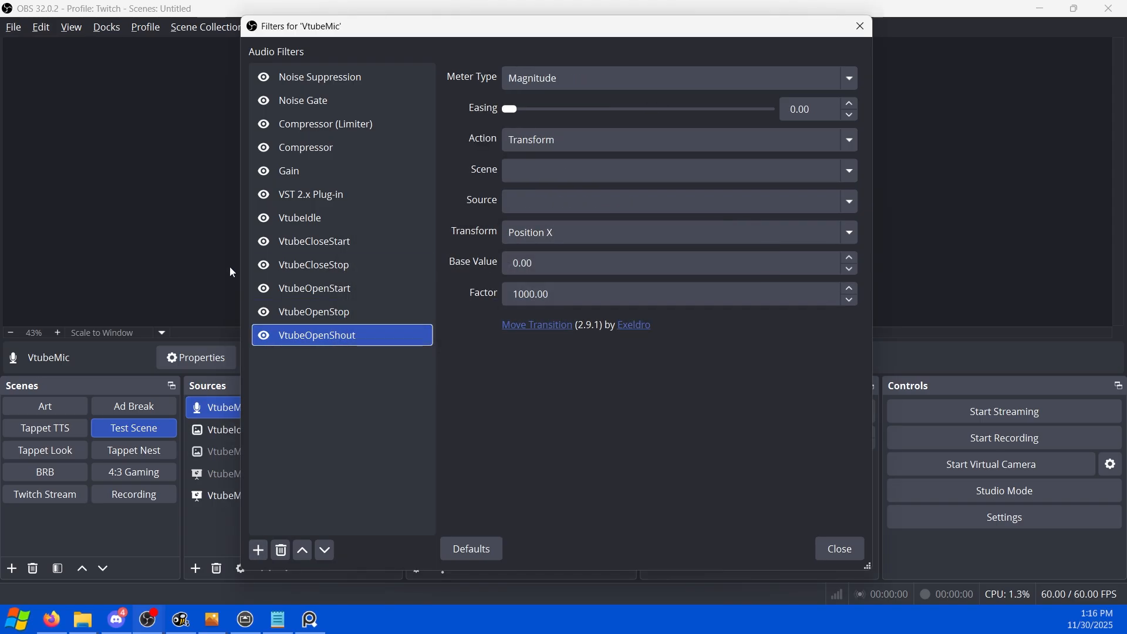
Configure the VtubeOpenShout filter with meter type Input Peak True, easing 50 and action Source Visibility.
{"action": "left_click", "coordinate": [715, 77]}
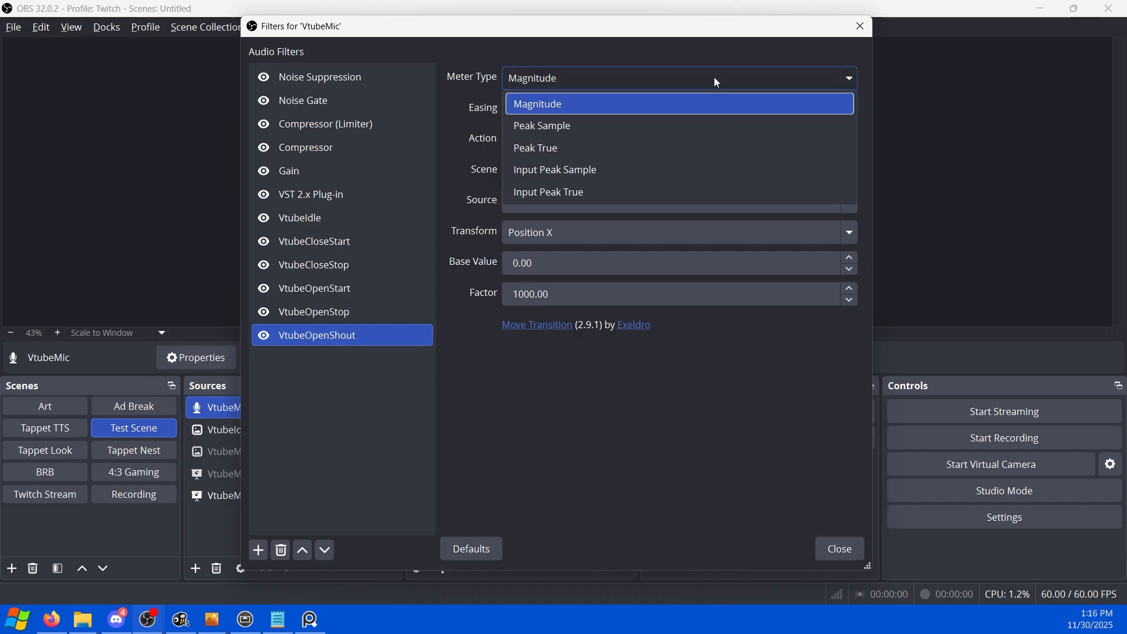
{"action": "left_click", "coordinate": [550, 193]}
{"action": "double_click", "coordinate": [799, 110]}
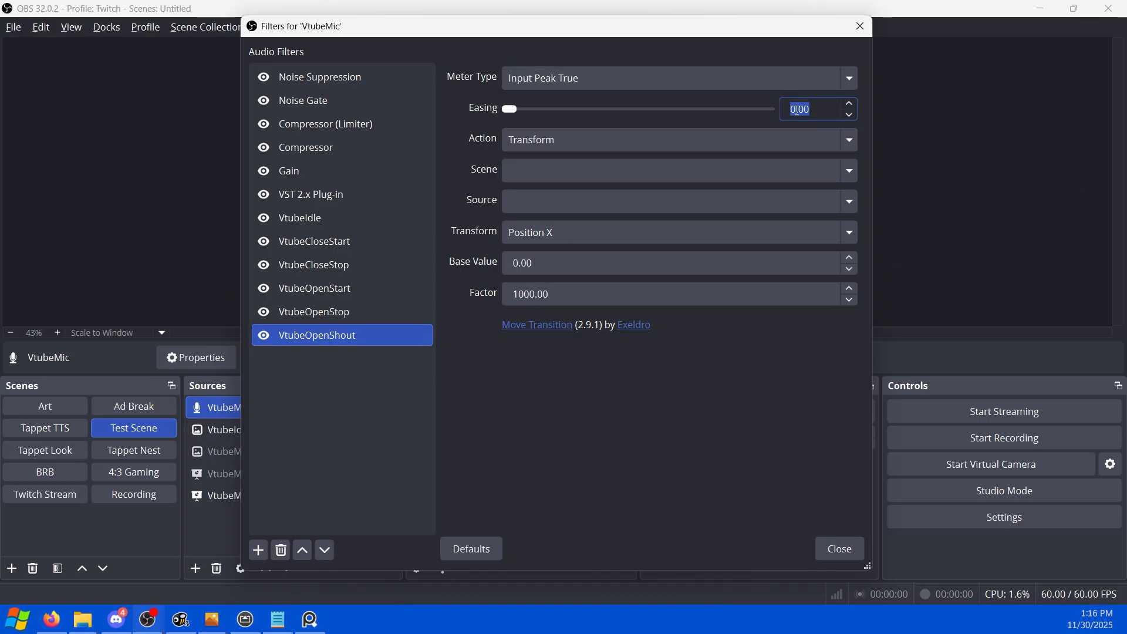
{"action": "type", "text": "50"}
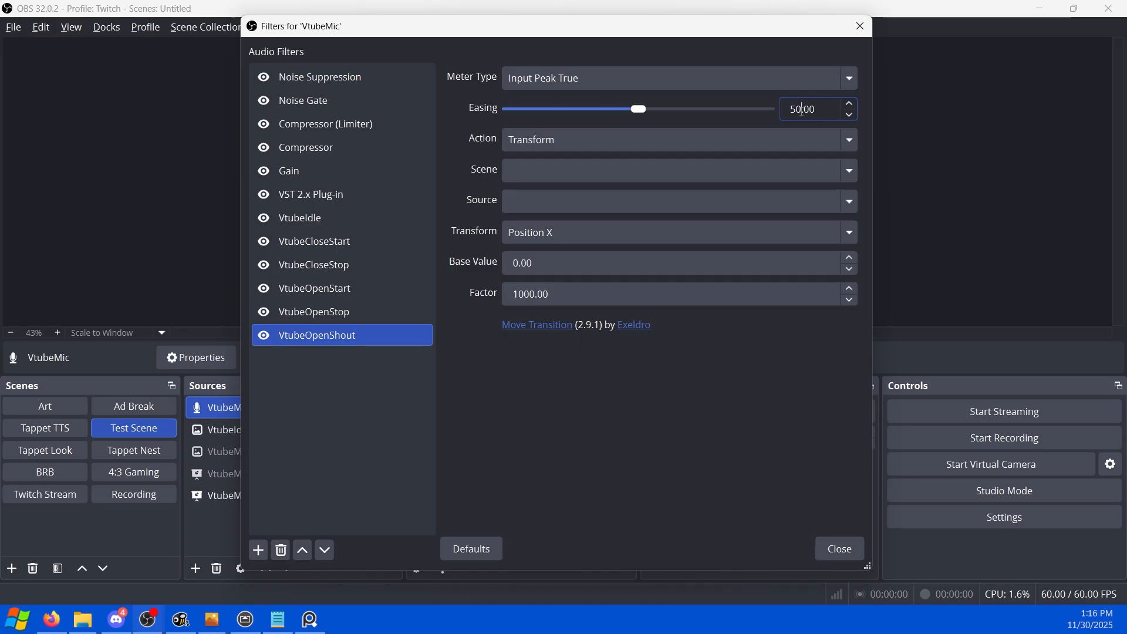
{"action": "left_click", "coordinate": [802, 144]}
{"action": "left_click", "coordinate": [749, 202]}
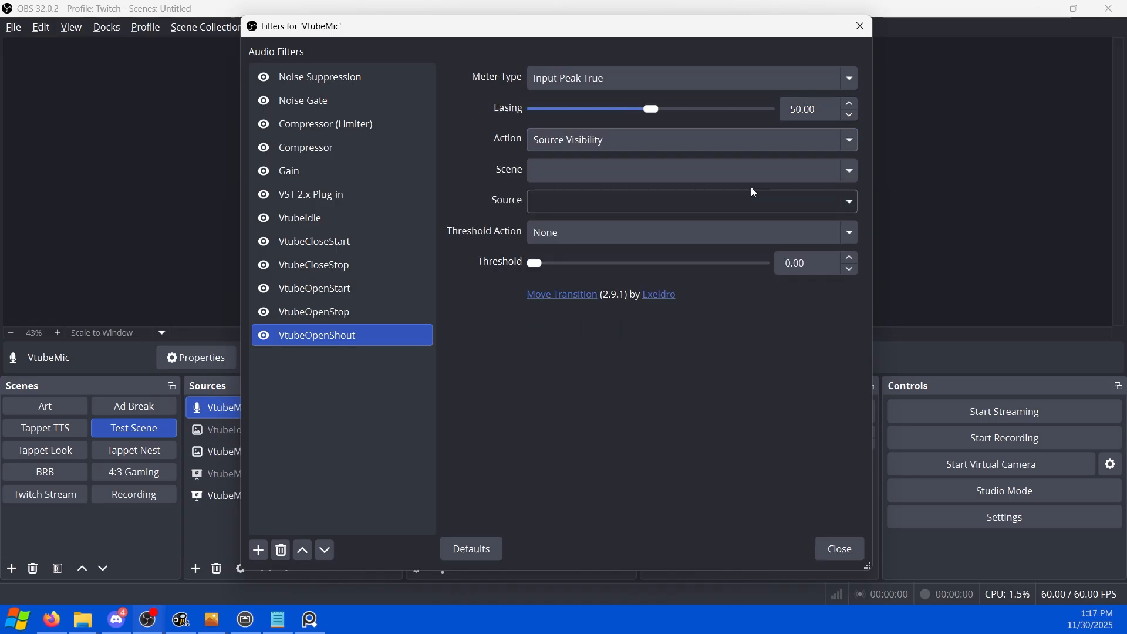
Target the VtubeMouthShout source in Test Scene with the VtubeOpenShout filter.
{"action": "left_click", "coordinate": [837, 172]}
{"action": "left_click", "coordinate": [601, 584]}
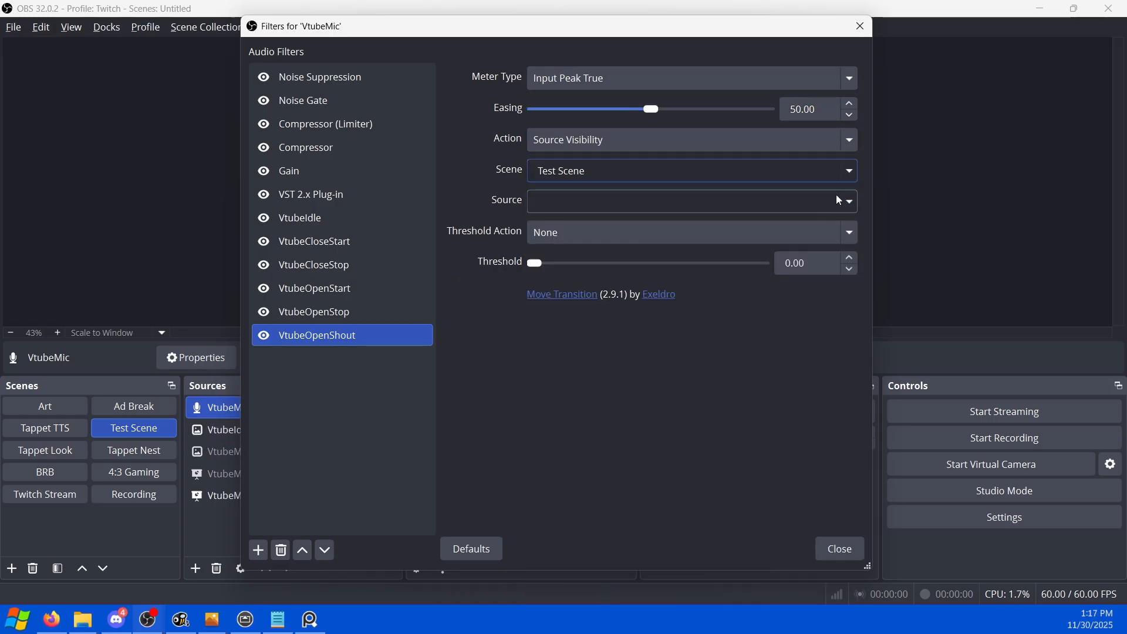
{"action": "left_click", "coordinate": [850, 203]}
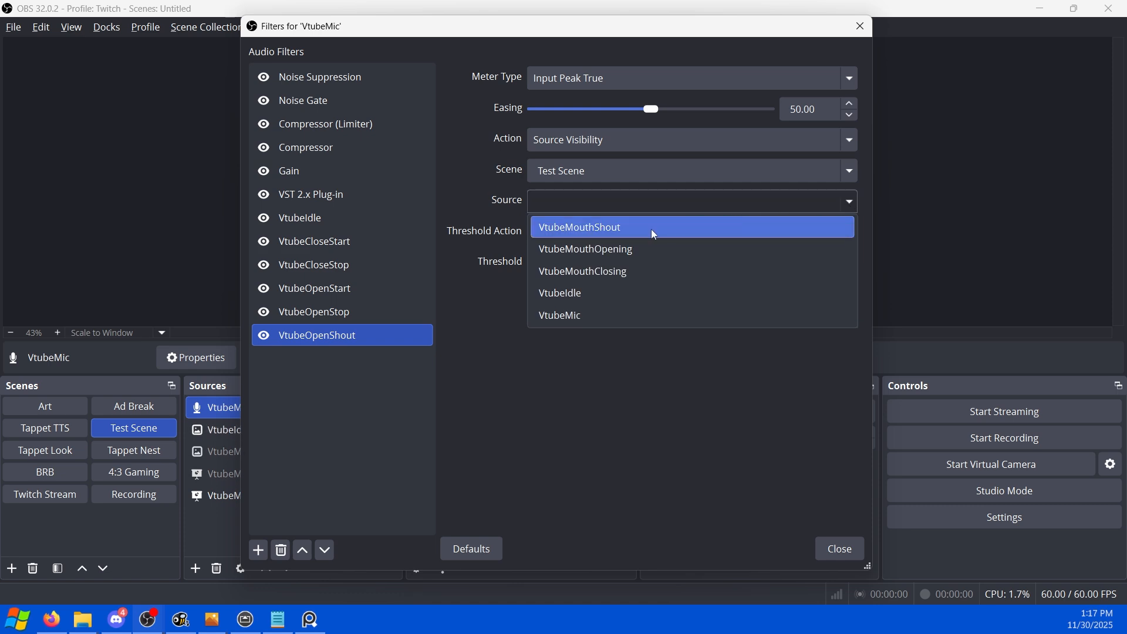
{"action": "left_click", "coordinate": [604, 229]}
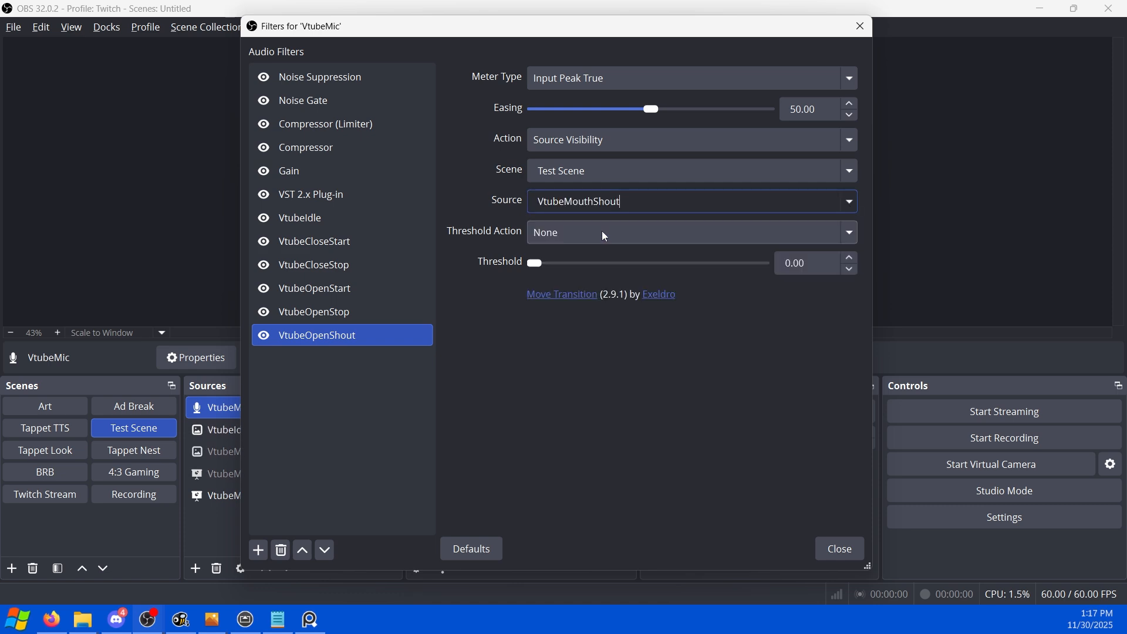
Set the VtubeOpenShout filter's threshold action to Enable Over and Disable Under with a threshold of 33, and close the filters window.
{"action": "left_click", "coordinate": [799, 230]}
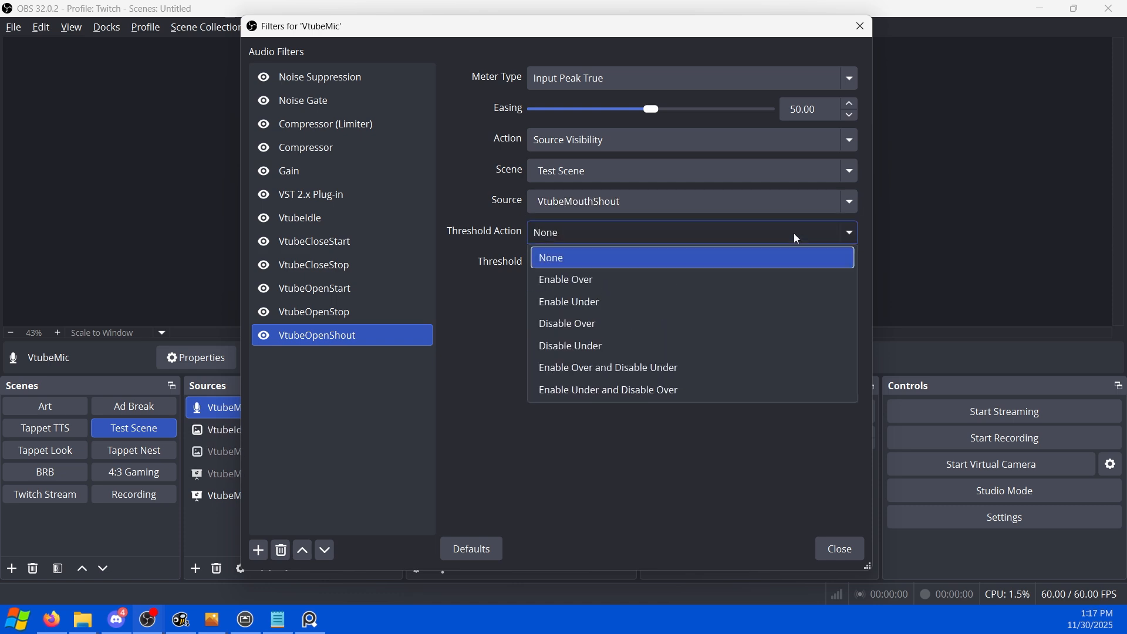
{"action": "left_click", "coordinate": [679, 369]}
{"action": "left_click_drag", "start_coordinate": [816, 263], "coordinate": [784, 263]}
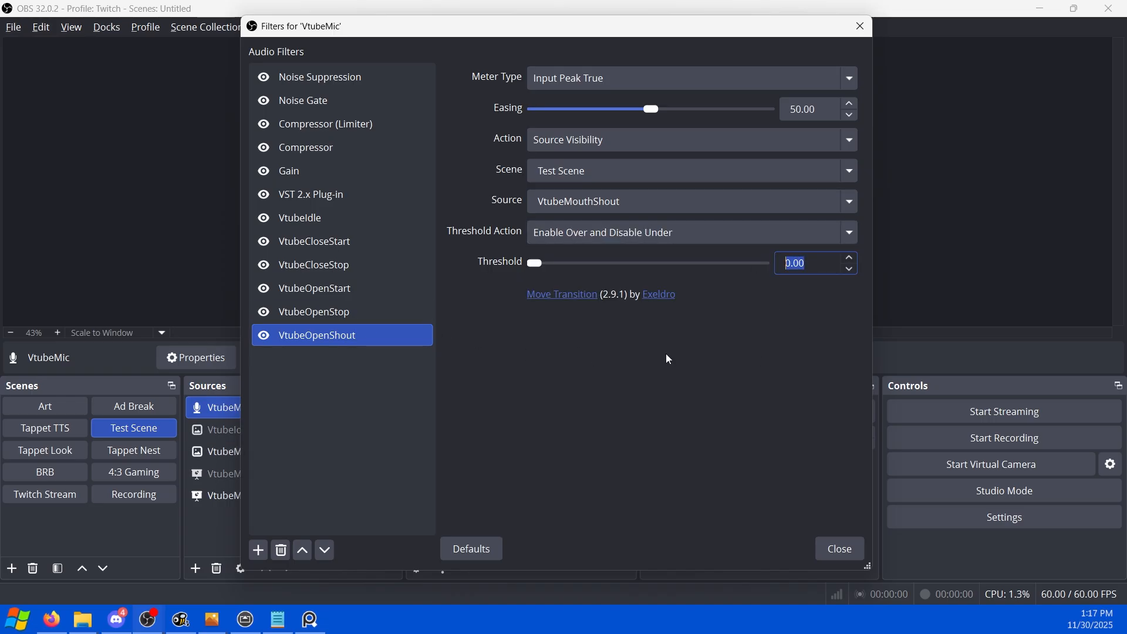
{"action": "type", "text": "33"}
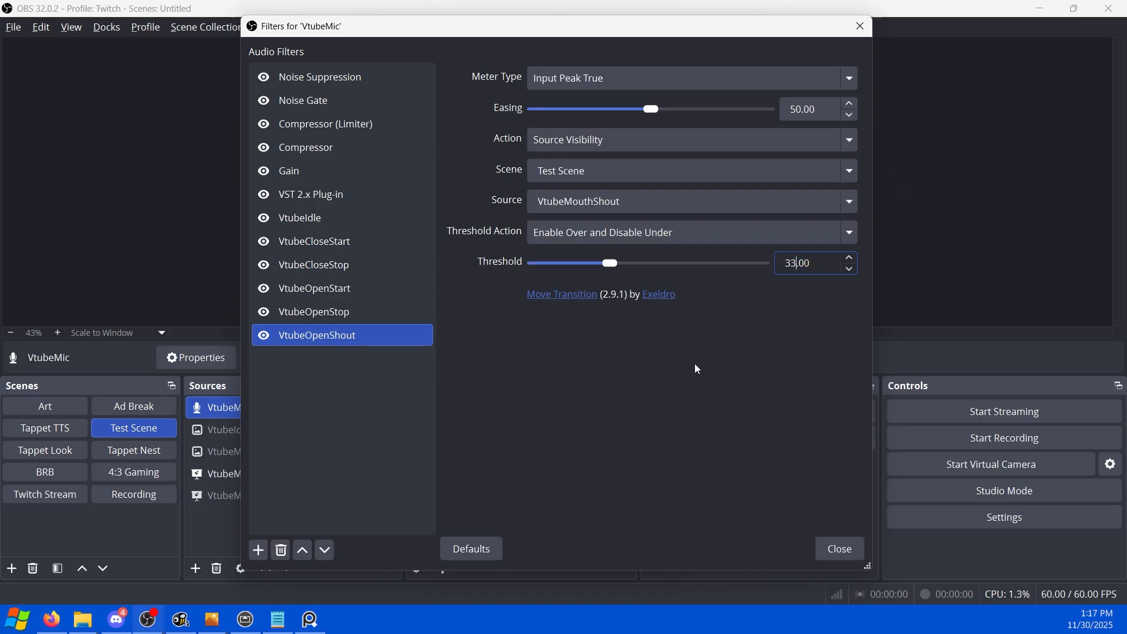
{"action": "key", "text": "Tab"}
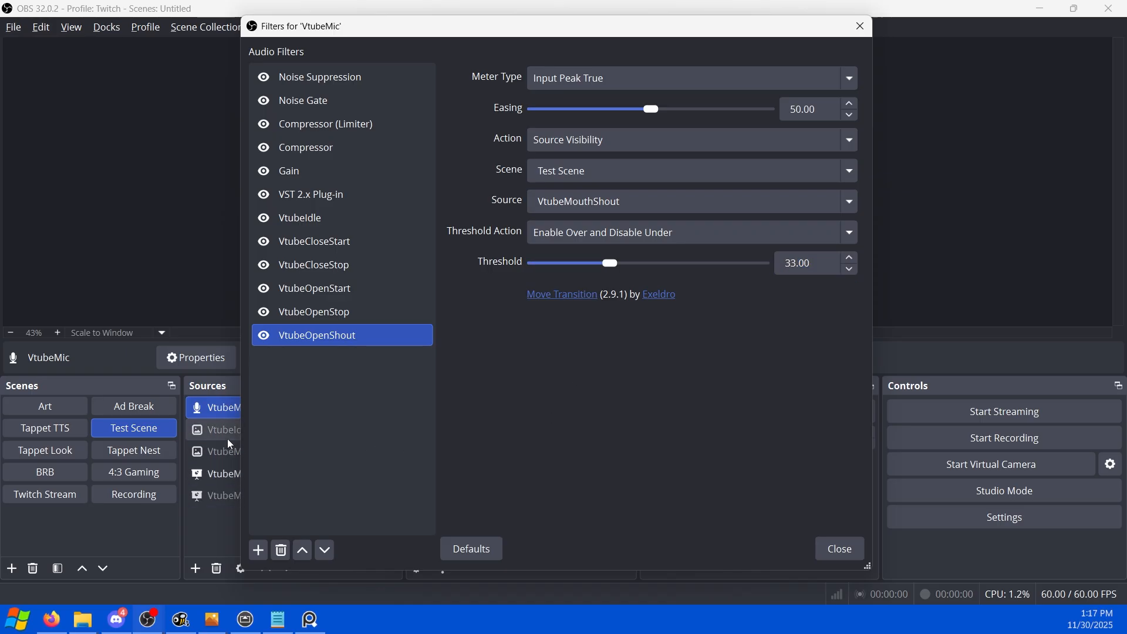
{"action": "left_click", "coordinate": [834, 548]}
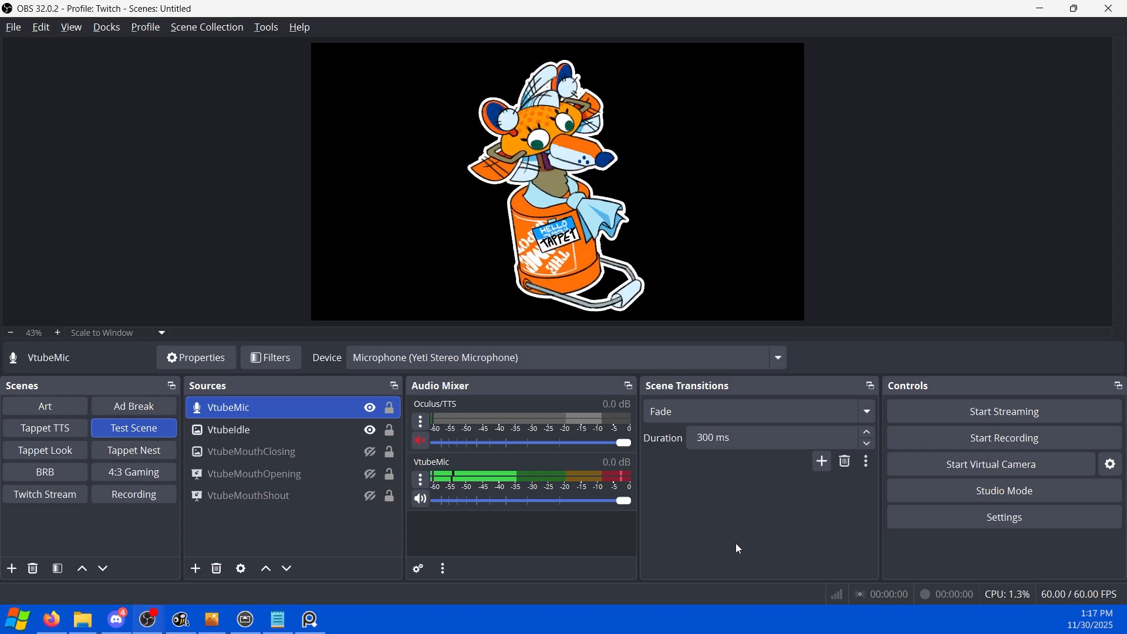
Reopen VtubeMic's filters and review the easing and threshold settings of the idle, closing and opening Audio Move filters.
{"action": "right_click", "coordinate": [499, 460]}
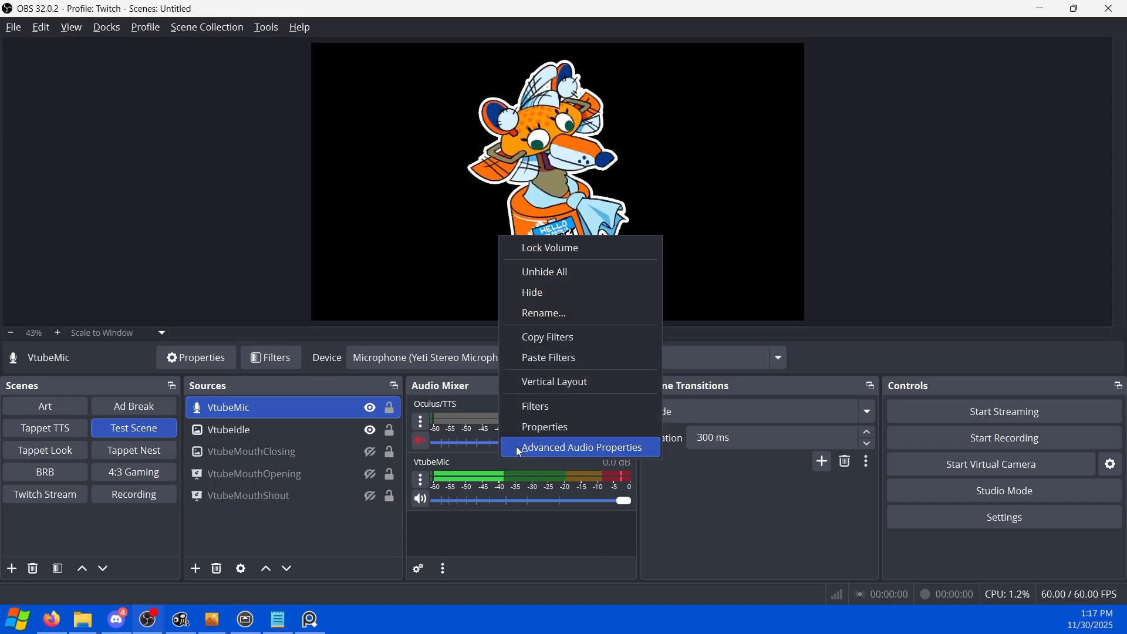
{"action": "left_click", "coordinate": [537, 405]}
{"action": "left_click", "coordinate": [317, 242]}
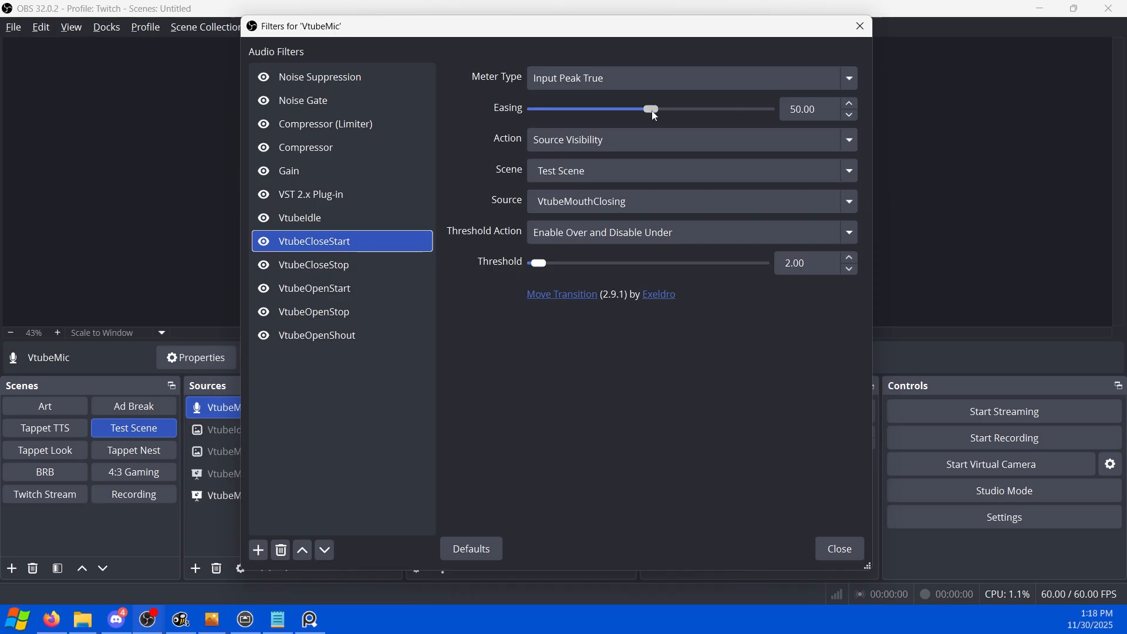
{"action": "left_click", "coordinate": [816, 109]}
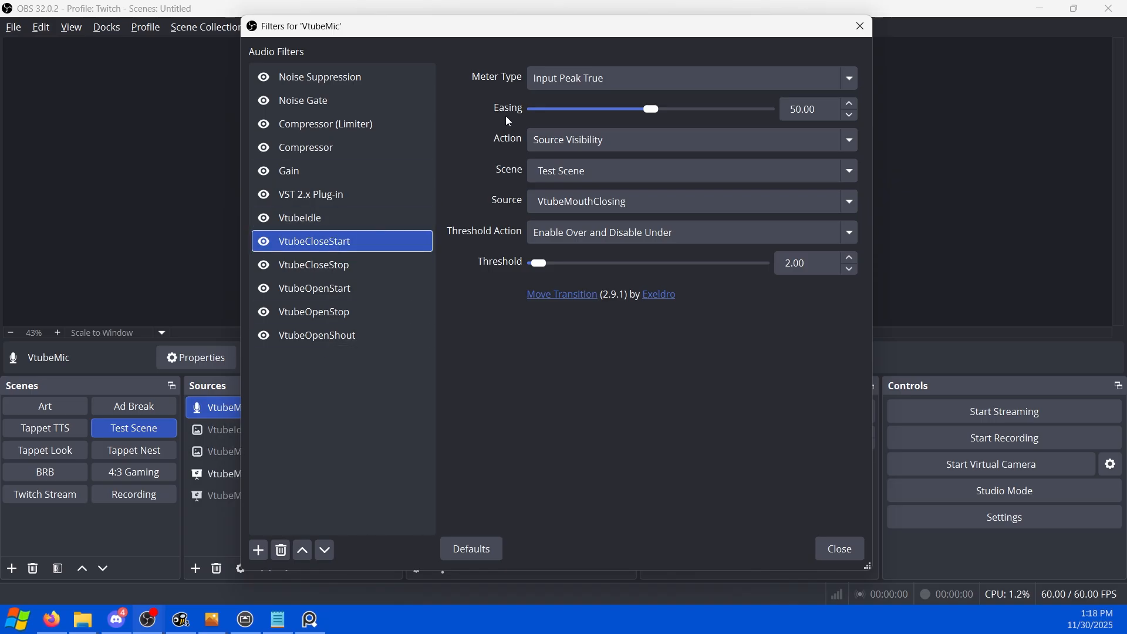
{"action": "left_click", "coordinate": [311, 219]}
{"action": "left_click", "coordinate": [320, 241]}
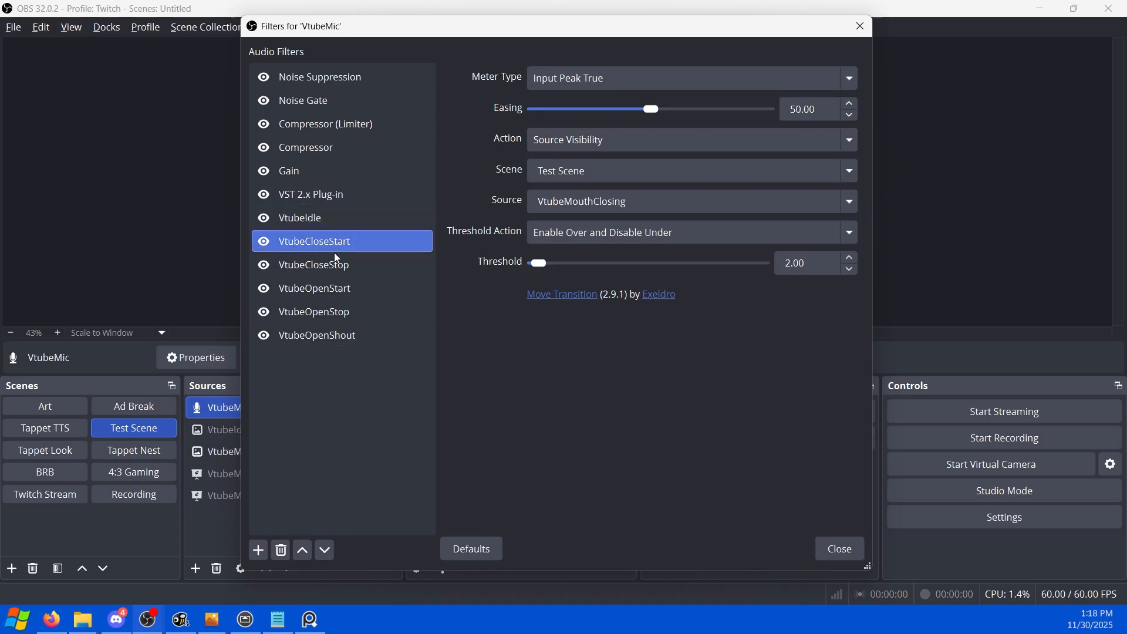
{"action": "left_click", "coordinate": [332, 265]}
{"action": "left_click", "coordinate": [335, 311]}
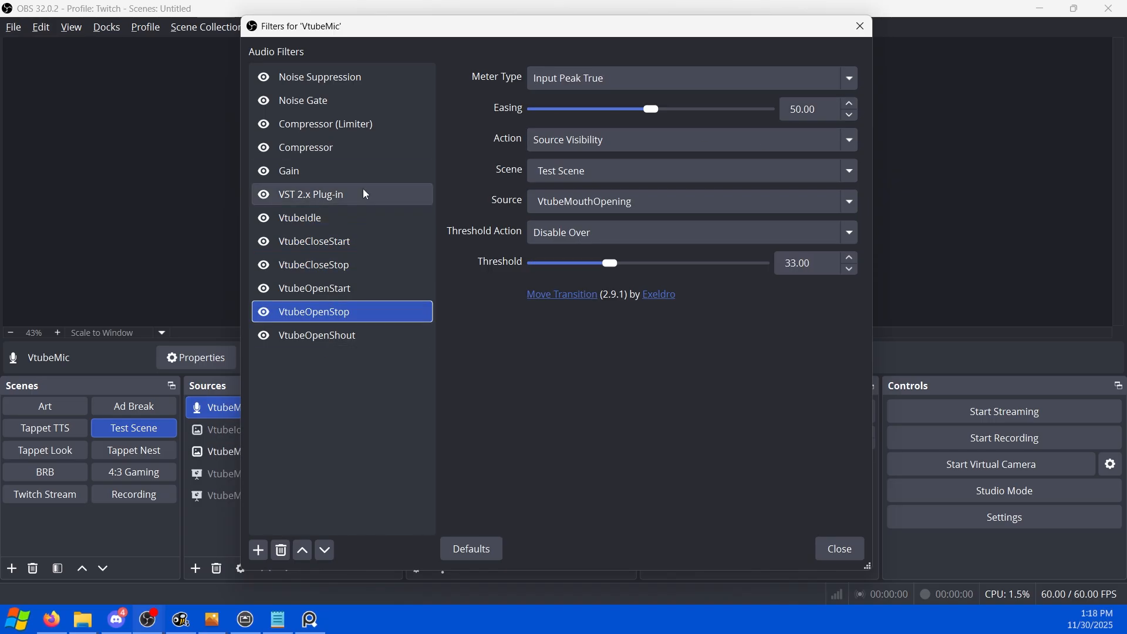
Set the easing to 10 on the VtubeCloseStop filter and 70 on VtubeOpenStop, and close the filters window.
{"action": "left_click", "coordinate": [372, 264]}
{"action": "left_click_drag", "start_coordinate": [819, 109], "coordinate": [761, 108]}
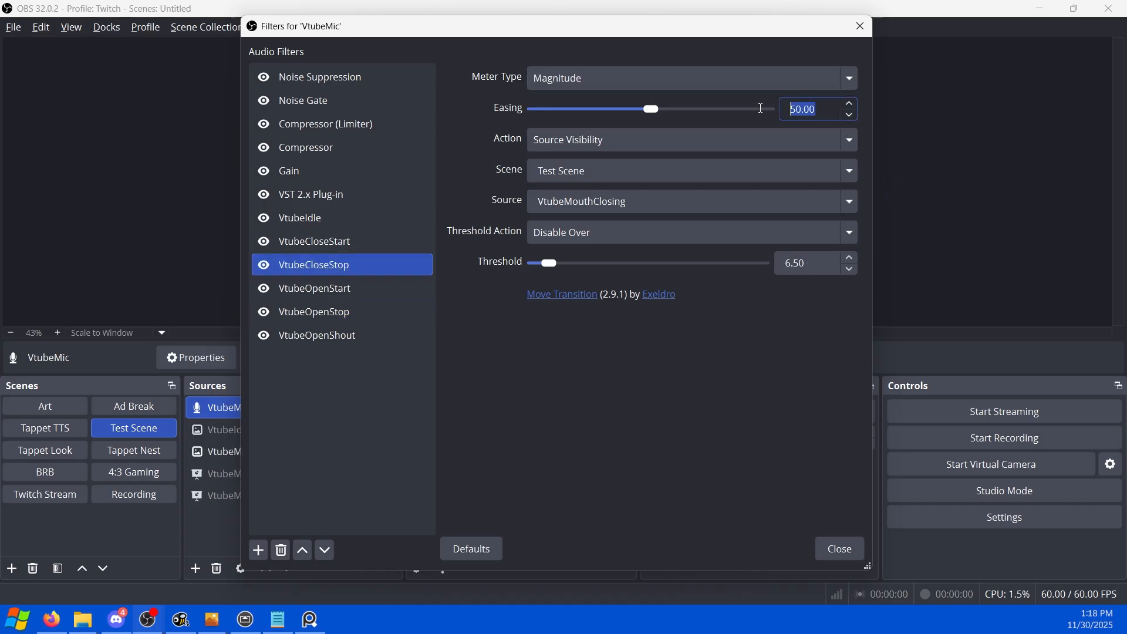
{"action": "type", "text": "10"}
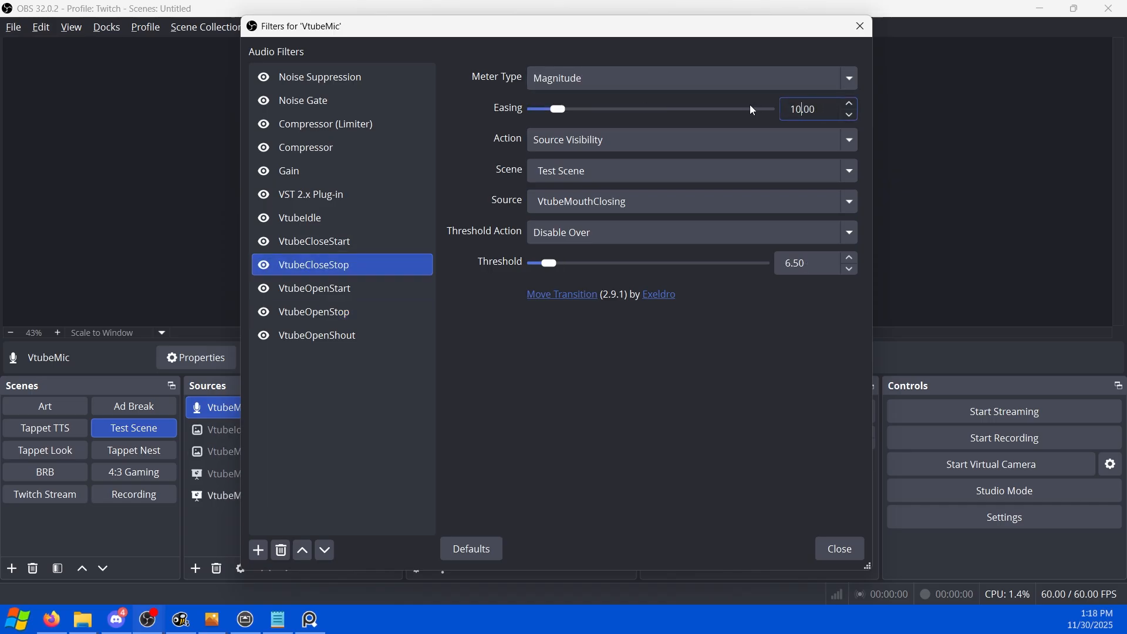
{"action": "left_click", "coordinate": [353, 313]}
{"action": "left_click_drag", "start_coordinate": [819, 110], "coordinate": [766, 111]}
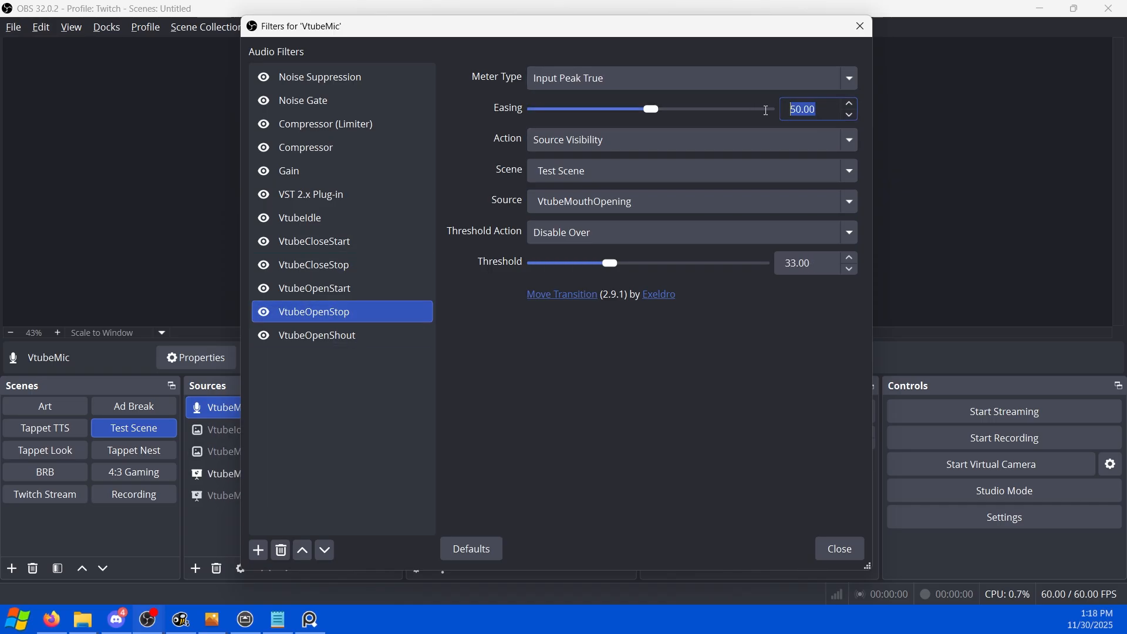
{"action": "type", "text": "70"}
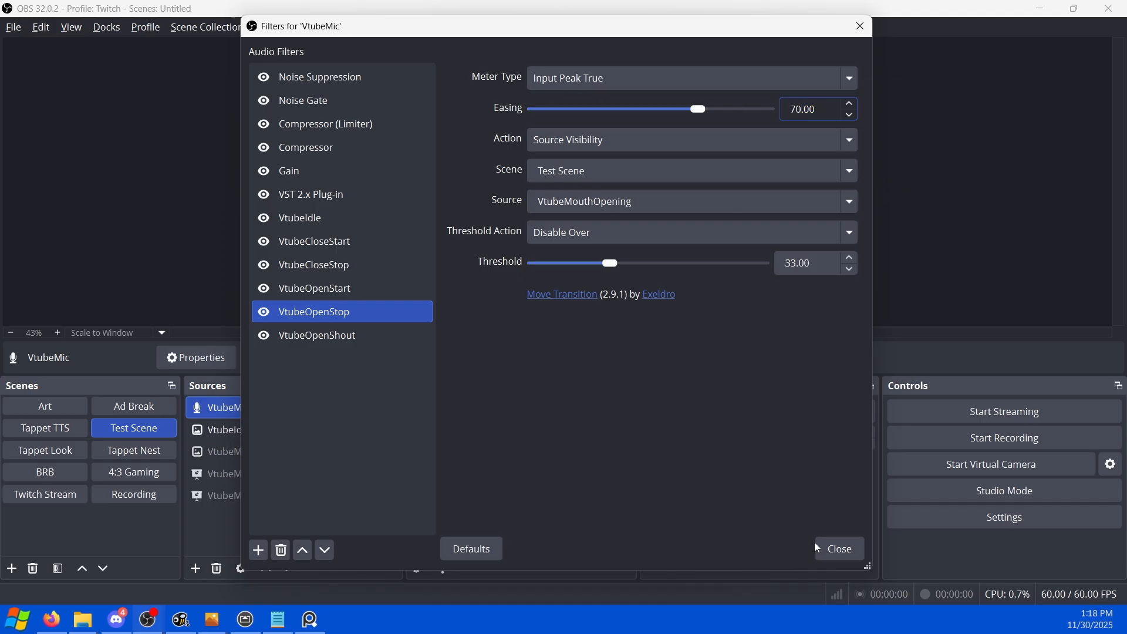
{"action": "left_click", "coordinate": [833, 549]}
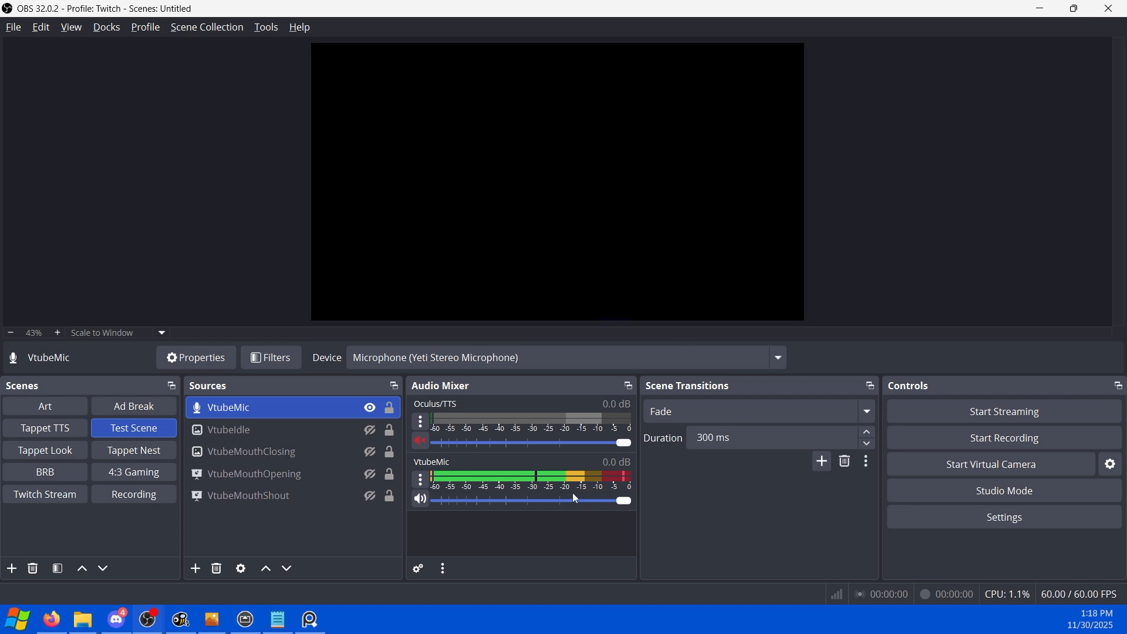
Reopen VtubeMic's filters, check the VtubeIdle, VtubeCloseStart and VtubeCloseStop settings, and close the window.
{"action": "right_click", "coordinate": [549, 464]}
{"action": "left_click", "coordinate": [605, 411]}
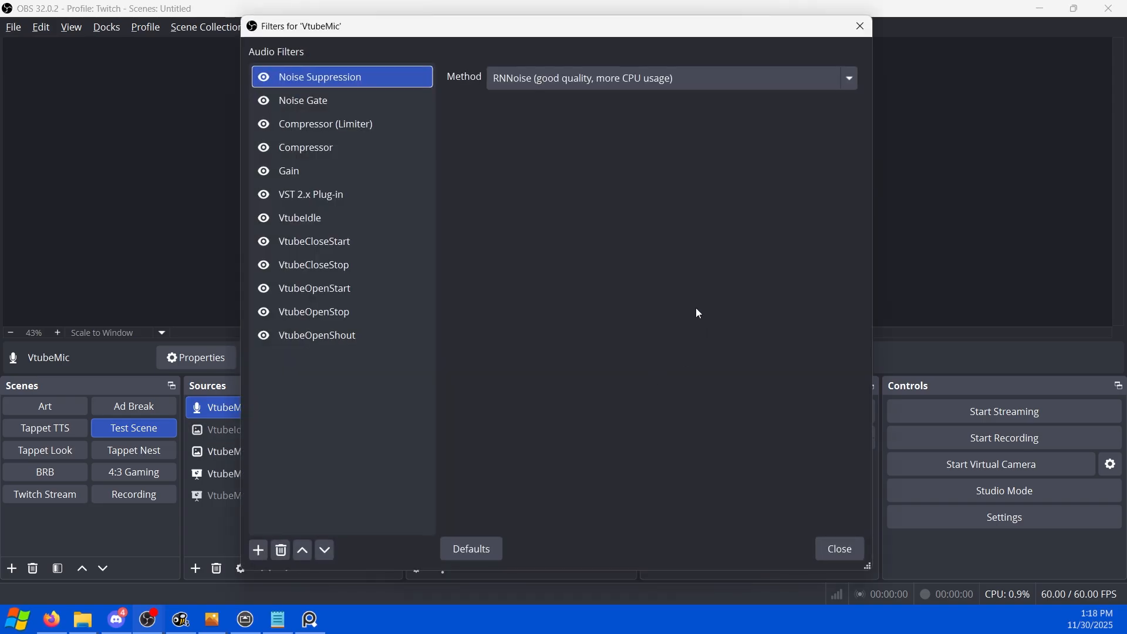
{"action": "left_click", "coordinate": [345, 213]}
{"action": "left_click", "coordinate": [351, 239]}
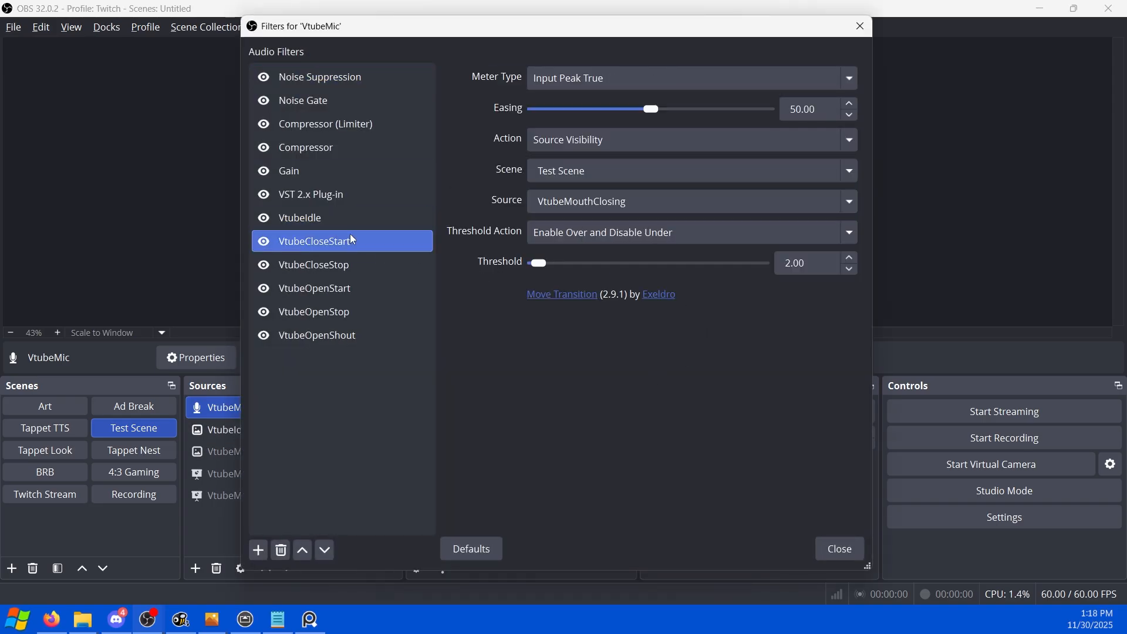
{"action": "left_click", "coordinate": [293, 258]}
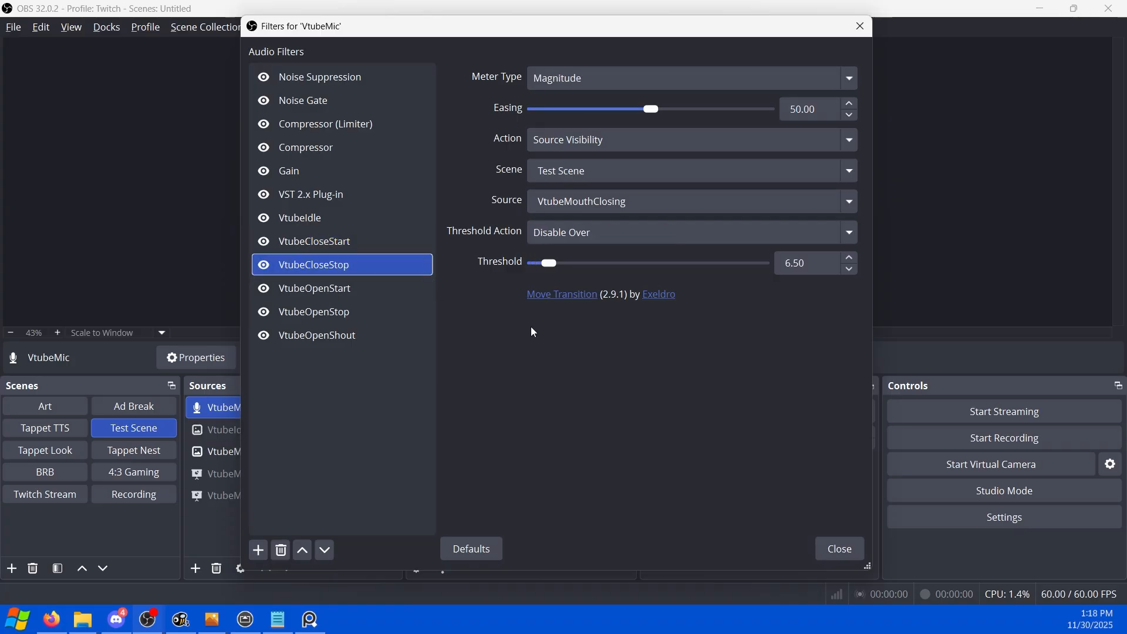
{"action": "left_click", "coordinate": [828, 551]}
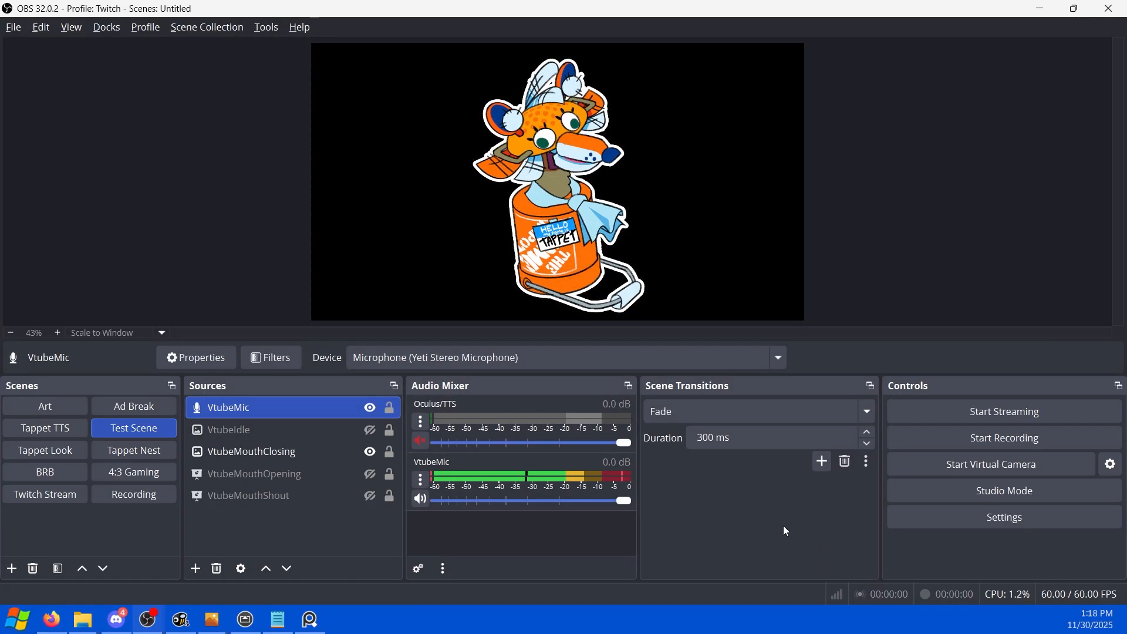
Review VtubeMic's Gain filter and all Audio Move filters from VtubeIdle to VtubeOpenShout, comparing meter types, threshold actions and thresholds.
{"action": "right_click", "coordinate": [573, 456]}
{"action": "left_click", "coordinate": [604, 407]}
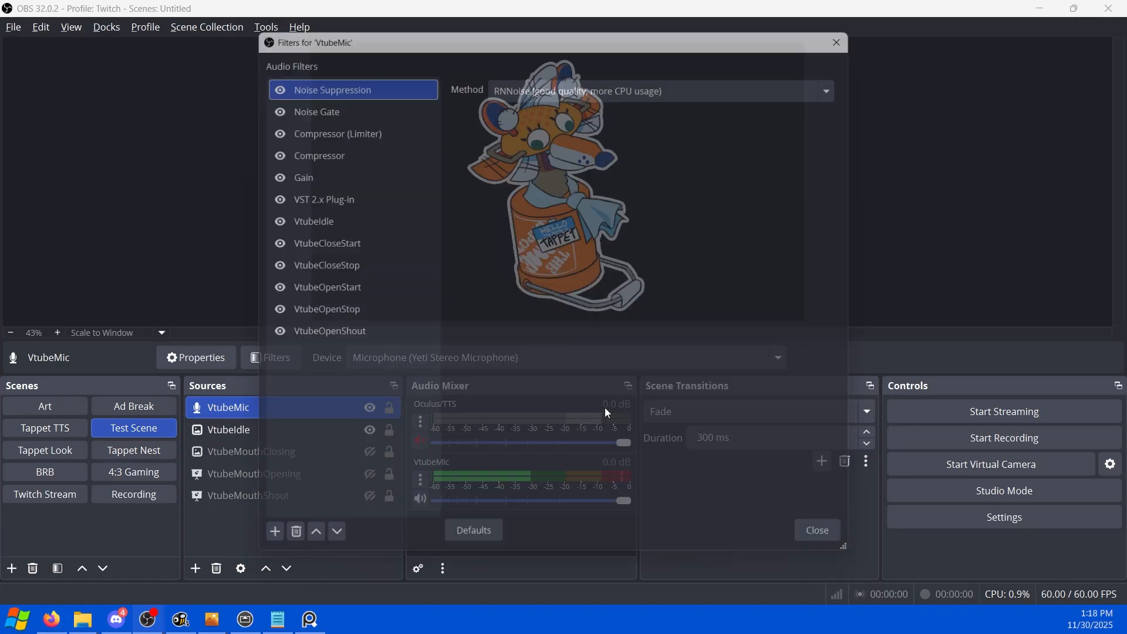
{"action": "left_click", "coordinate": [315, 242]}
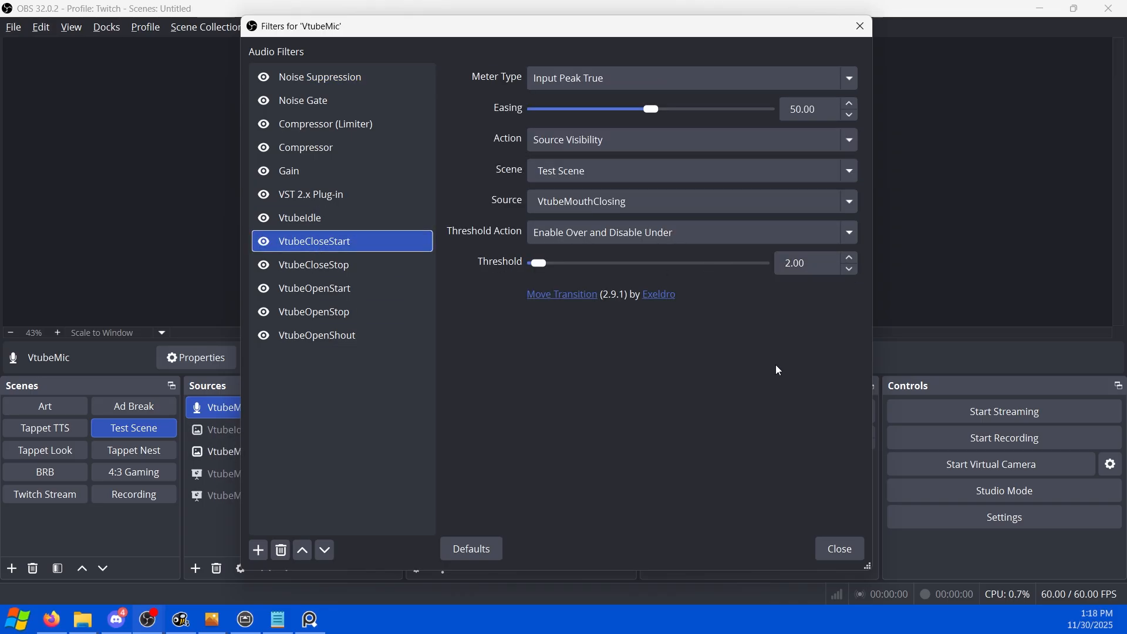
{"action": "left_click", "coordinate": [355, 170]}
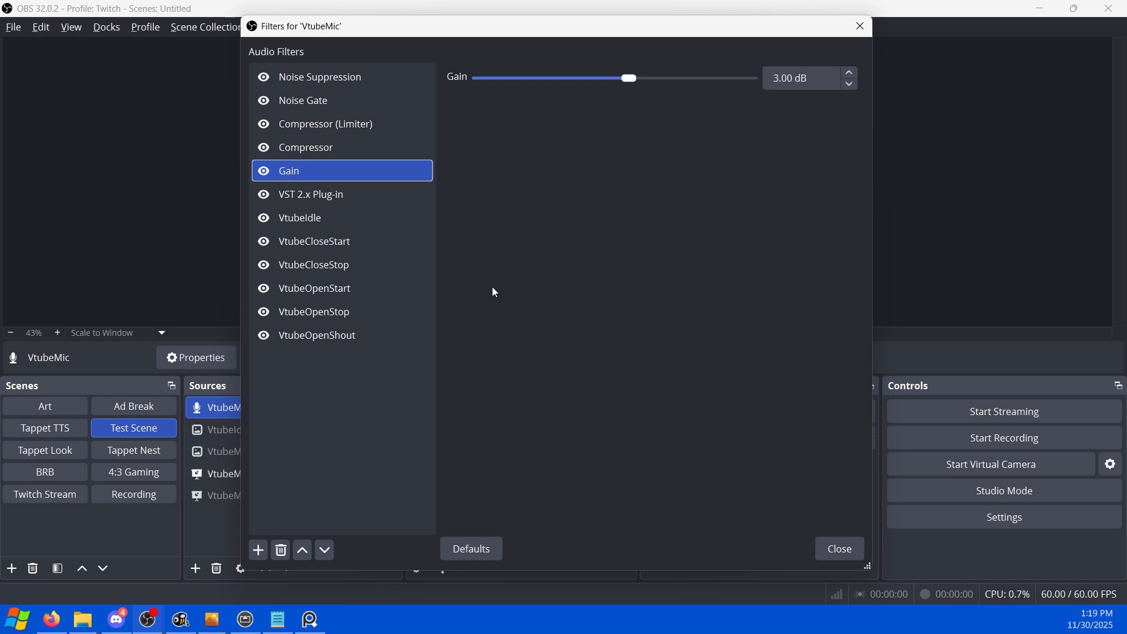
{"action": "left_click", "coordinate": [355, 222]}
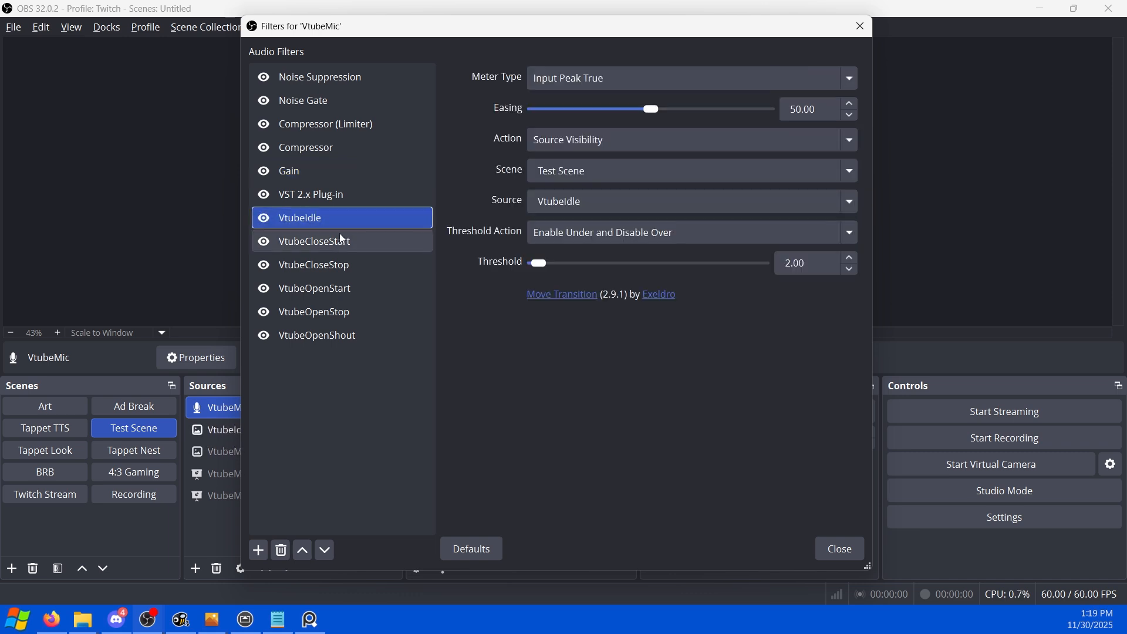
{"action": "left_click", "coordinate": [338, 238]}
{"action": "left_click", "coordinate": [333, 223]}
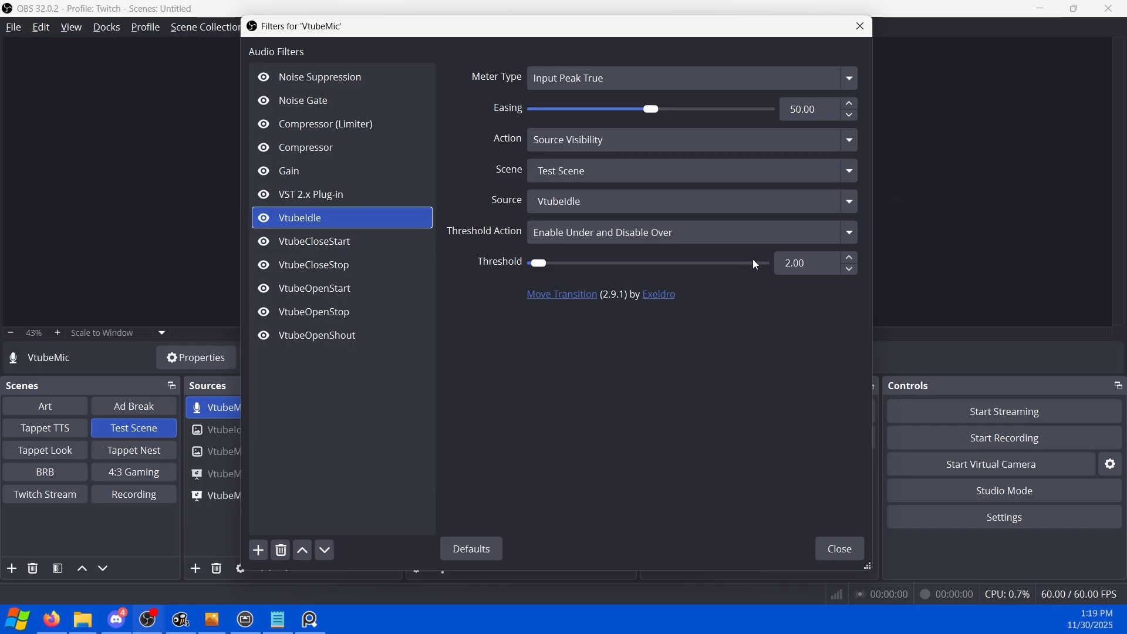
{"action": "left_click", "coordinate": [334, 268]}
{"action": "left_click", "coordinate": [340, 287]}
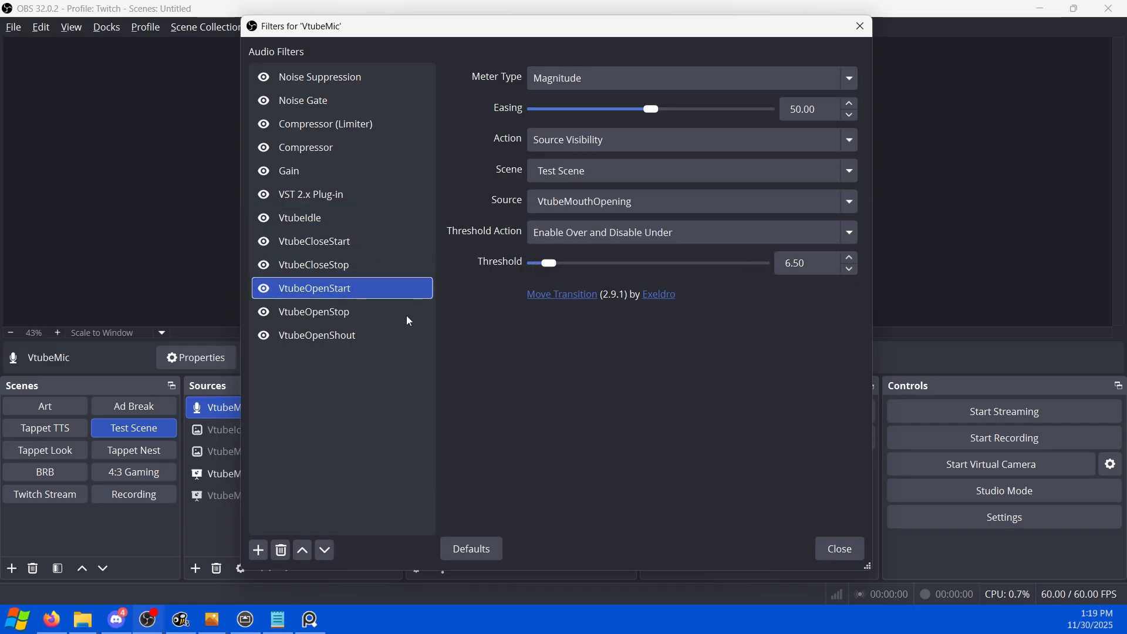
{"action": "left_click", "coordinate": [336, 314]}
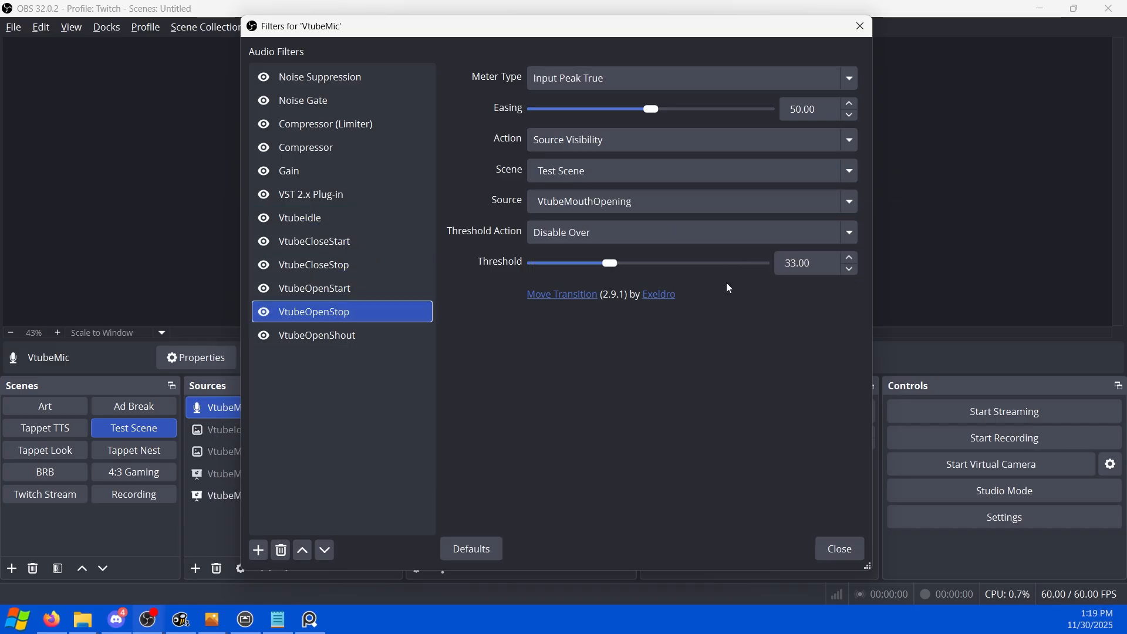
{"action": "left_click", "coordinate": [320, 313]}
{"action": "left_click", "coordinate": [320, 335]}
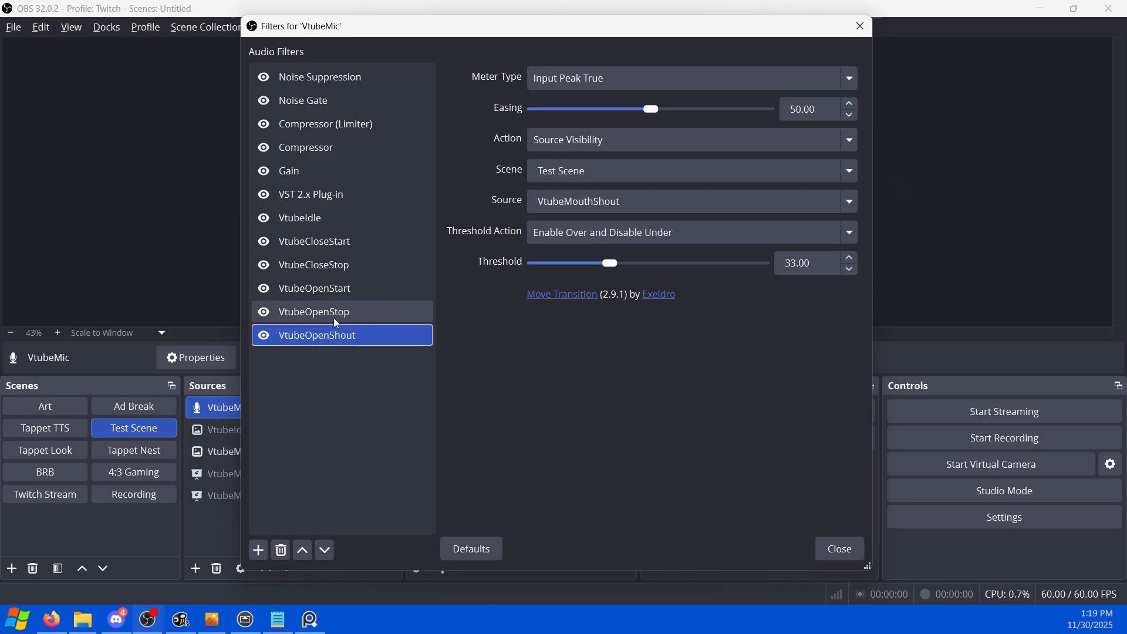
{"action": "left_click", "coordinate": [839, 549]}
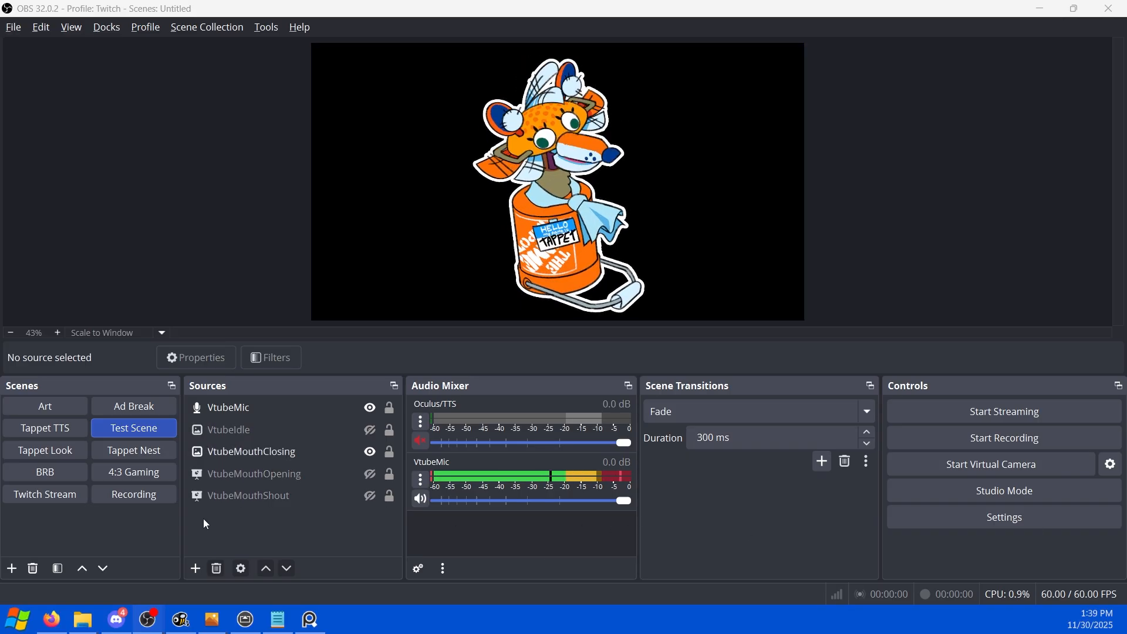
Add the existing Test Scene as a visible scene source in the Ad Break scene.
{"action": "left_click", "coordinate": [142, 407]}
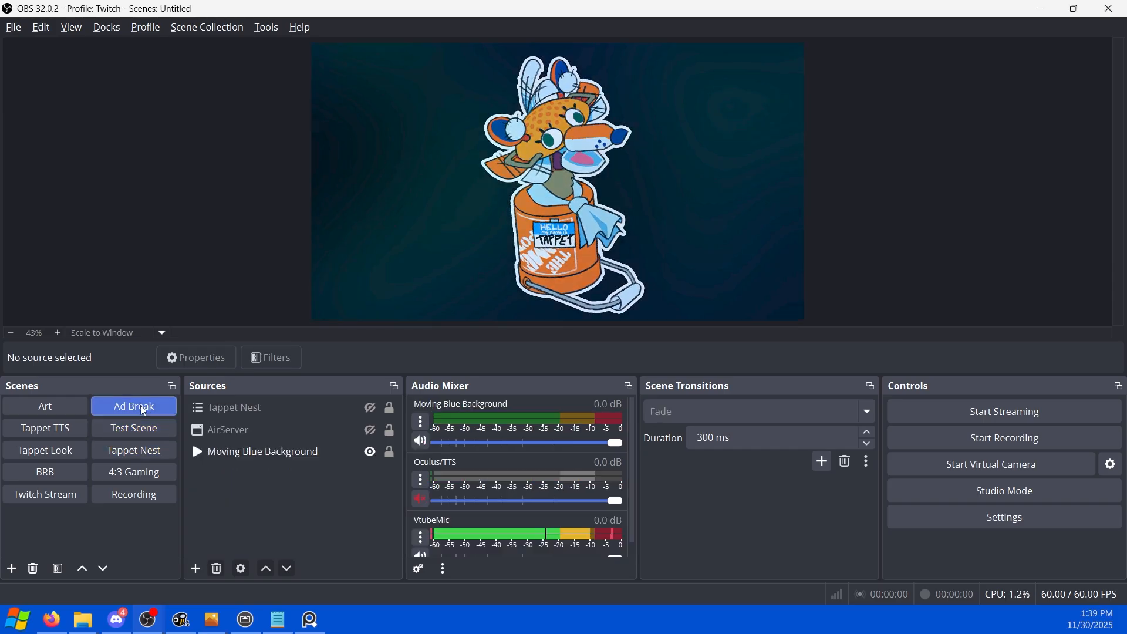
{"action": "left_click", "coordinate": [197, 571]}
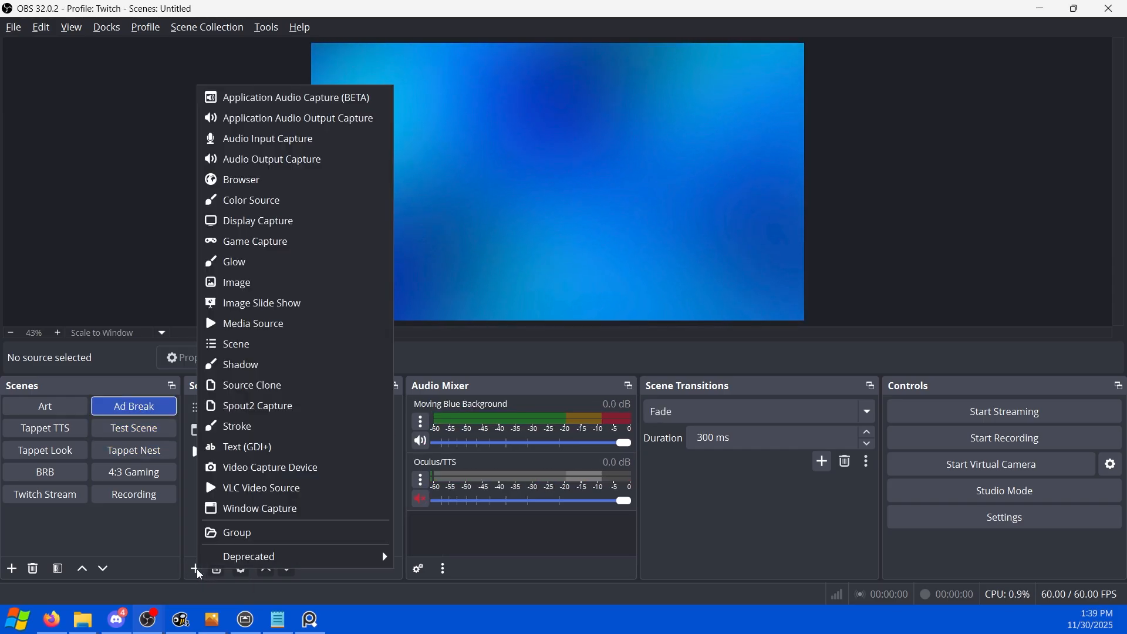
{"action": "left_click", "coordinate": [233, 346]}
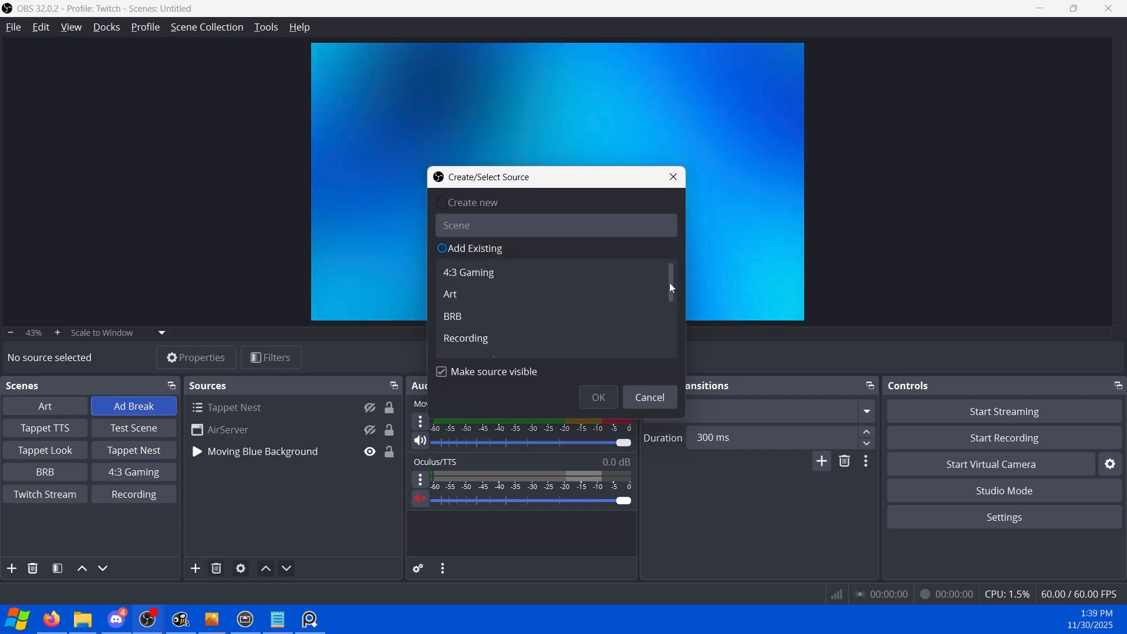
{"action": "left_click_drag", "start_coordinate": [671, 315], "coordinate": [664, 335]}
{"action": "left_click", "coordinate": [510, 320]}
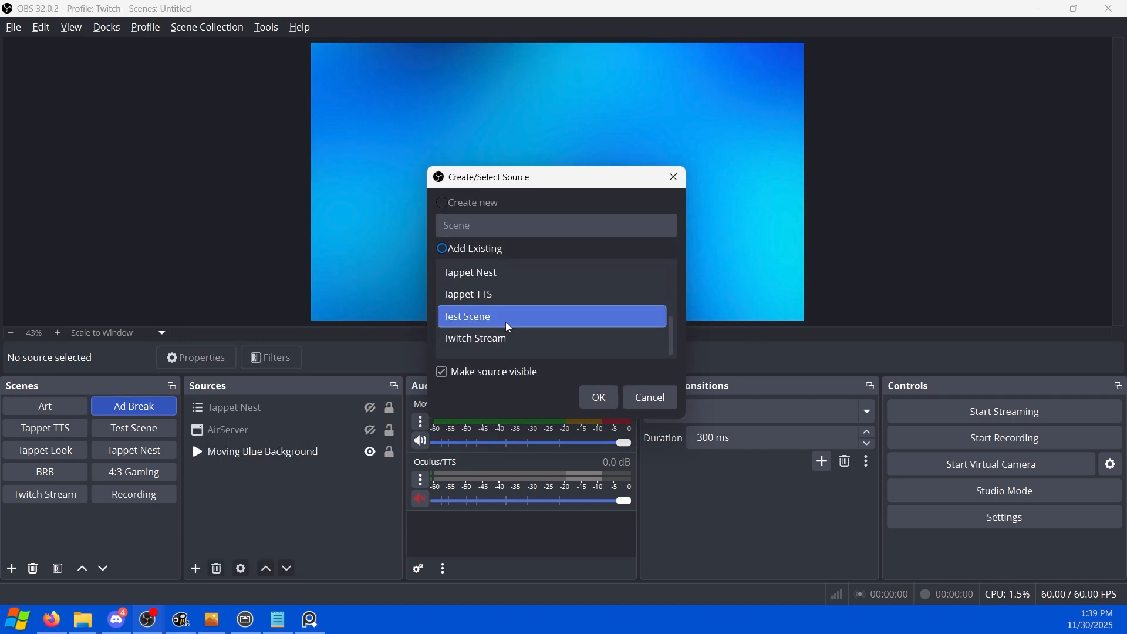
{"action": "left_click", "coordinate": [590, 403]}
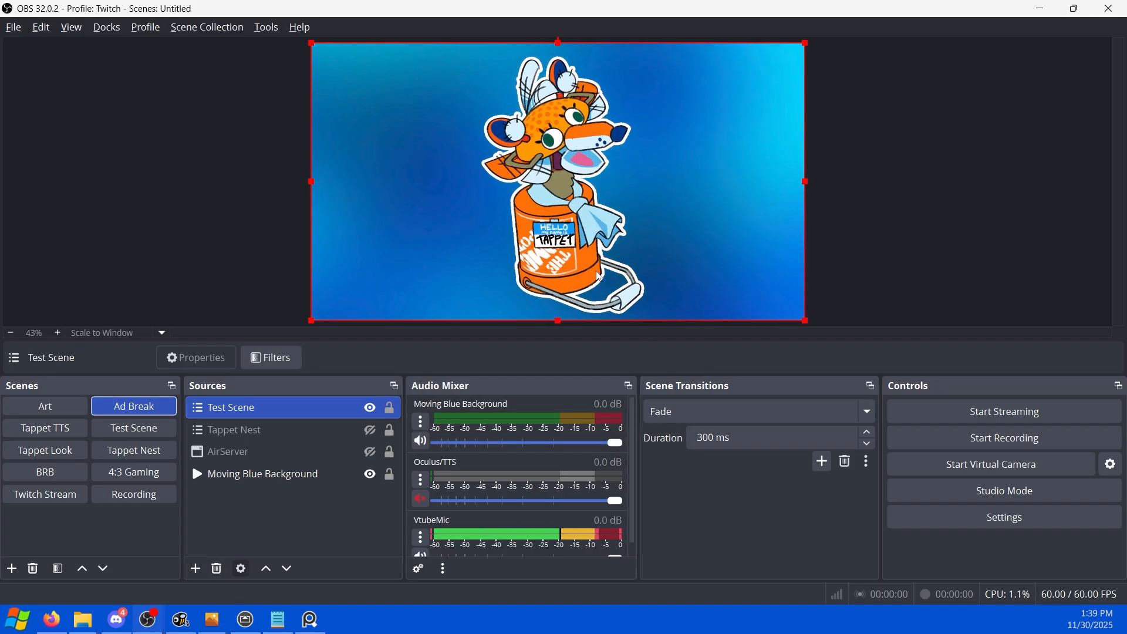
Move and resize the nested Test Scene source on the Ad Break canvas, finishing slightly larger than the canvas.
{"action": "left_click_drag", "start_coordinate": [566, 254], "coordinate": [623, 233]}
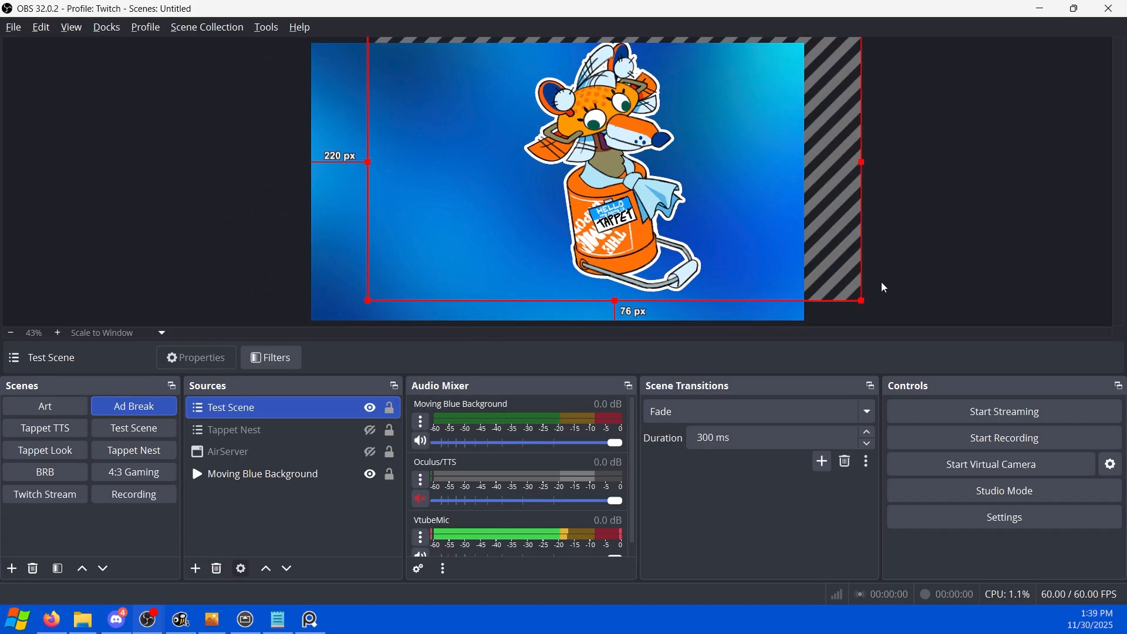
{"action": "left_click_drag", "start_coordinate": [862, 301], "coordinate": [608, 158]}
{"action": "left_click_drag", "start_coordinate": [524, 101], "coordinate": [460, 272]}
{"action": "left_click_drag", "start_coordinate": [548, 192], "coordinate": [812, 74]}
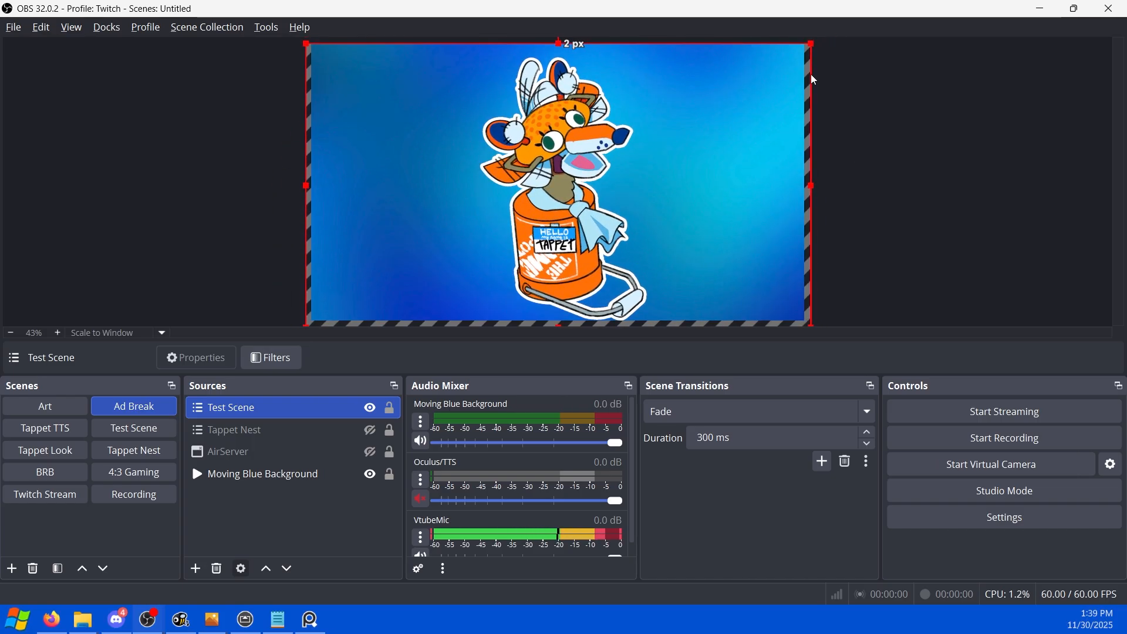